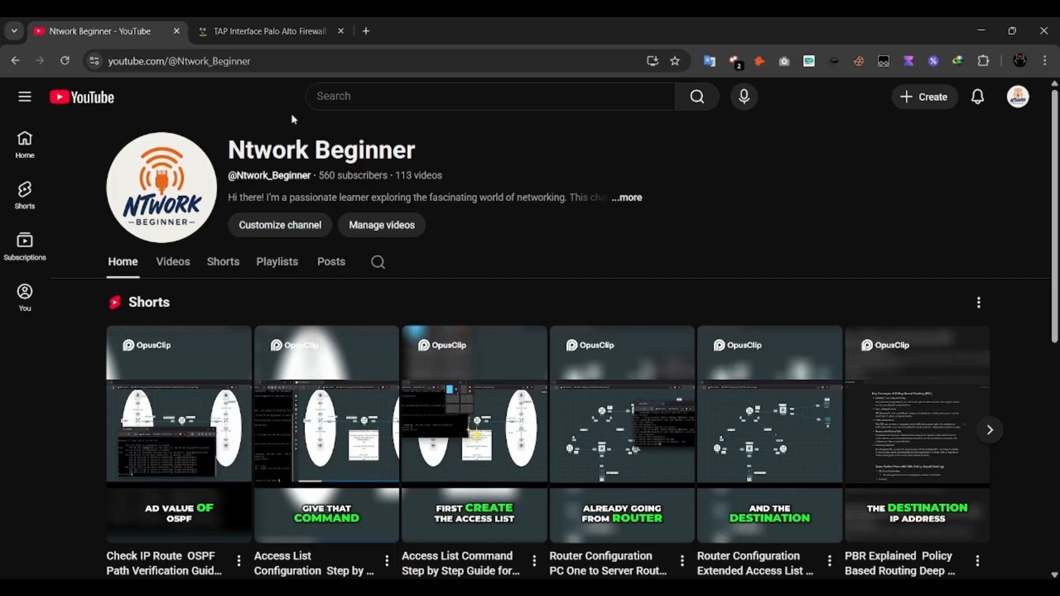
Open the TAP Interface Palo Alto Firewall article and examine its overview, primary use cases and beginner notes.
{"action": "left_click", "coordinate": [294, 23]}
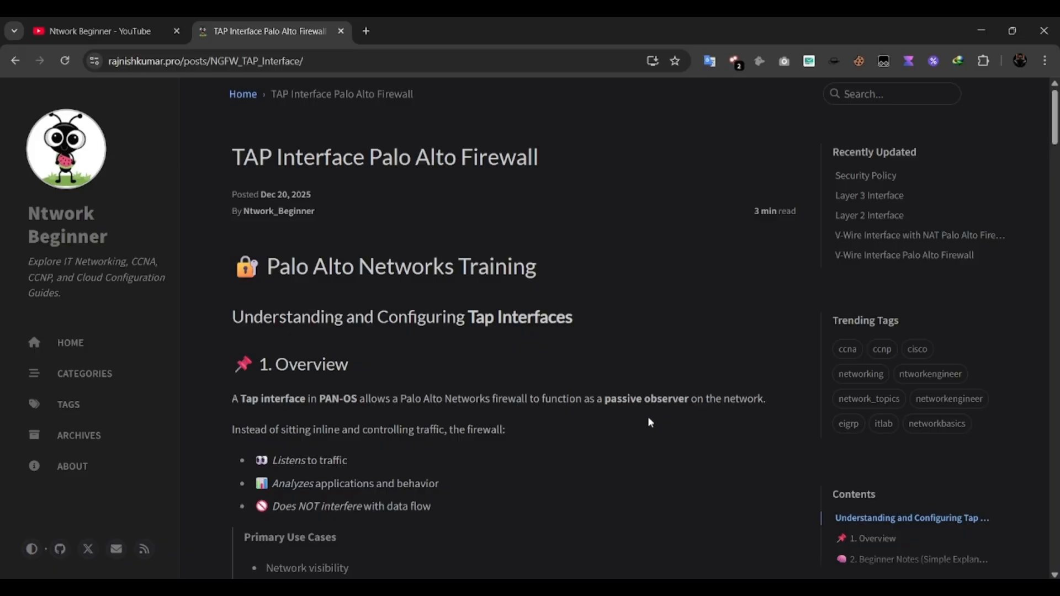
{"action": "scroll", "coordinate": [649, 422], "scroll_direction": "down", "scroll_amount": 6}
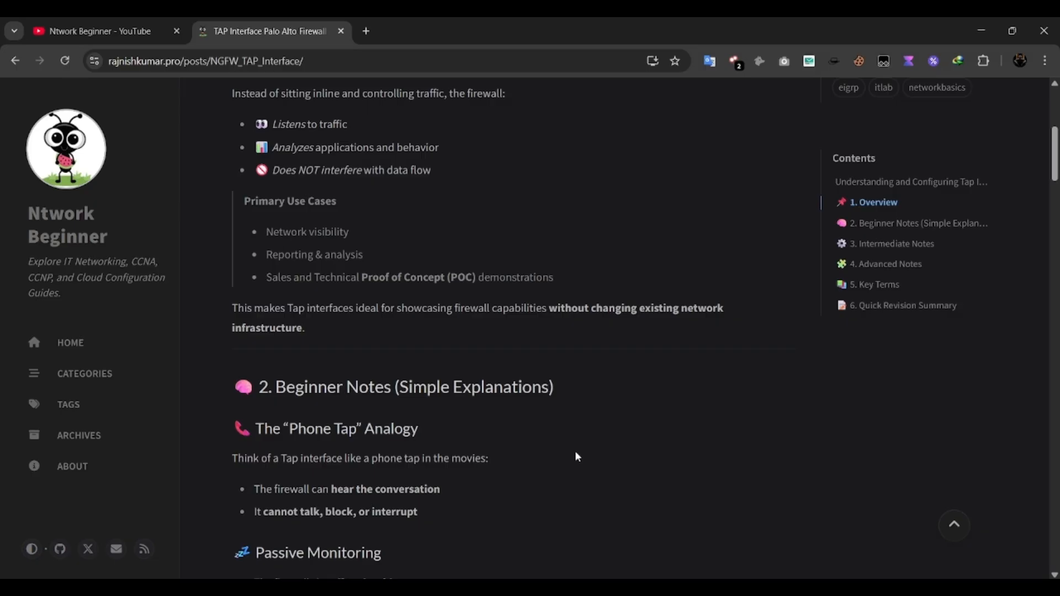
{"action": "scroll", "coordinate": [575, 451], "scroll_direction": "up", "scroll_amount": 3}
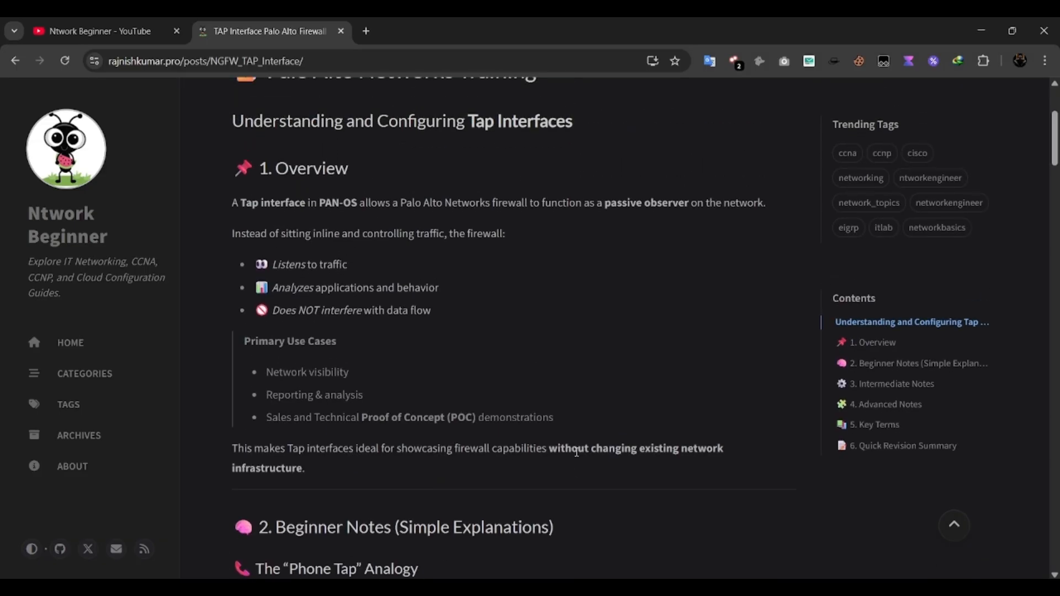
{"action": "scroll", "coordinate": [576, 453], "scroll_direction": "up", "scroll_amount": 2}
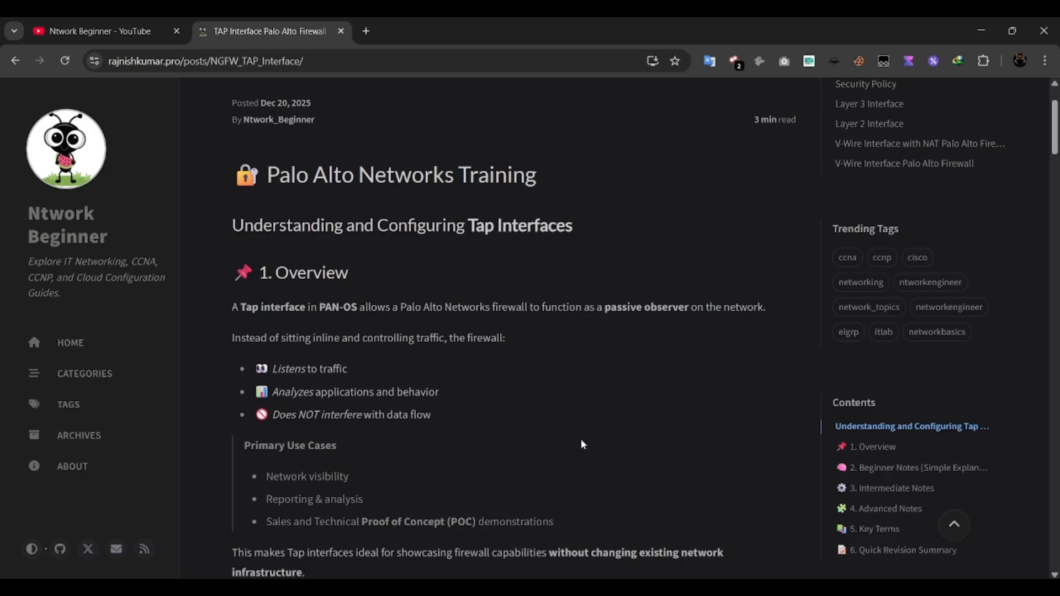
{"action": "scroll", "coordinate": [583, 444], "scroll_direction": "down", "scroll_amount": 2}
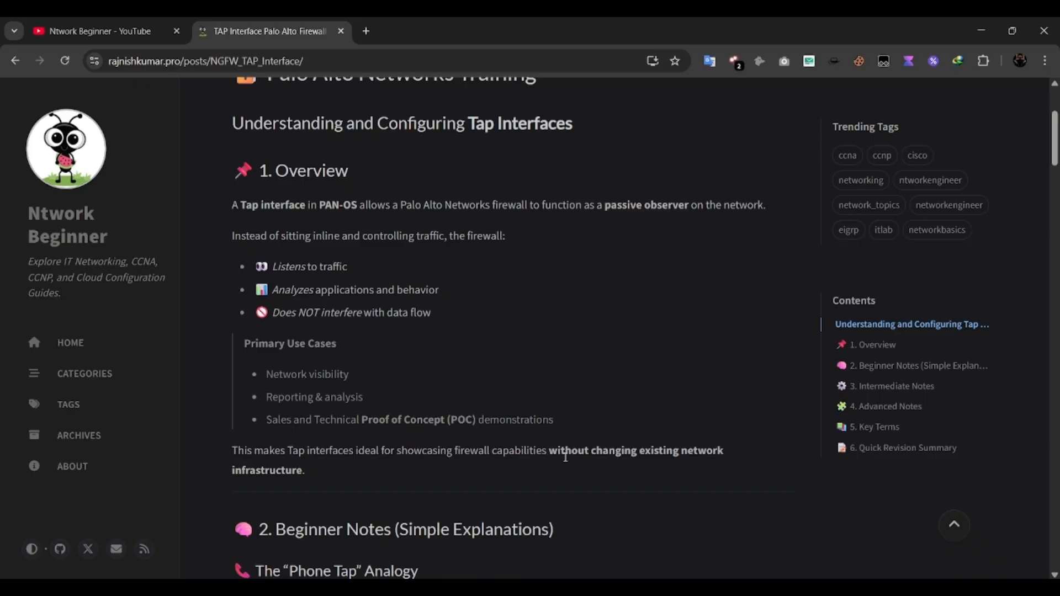
{"action": "scroll", "coordinate": [565, 458], "scroll_direction": "down", "scroll_amount": 6}
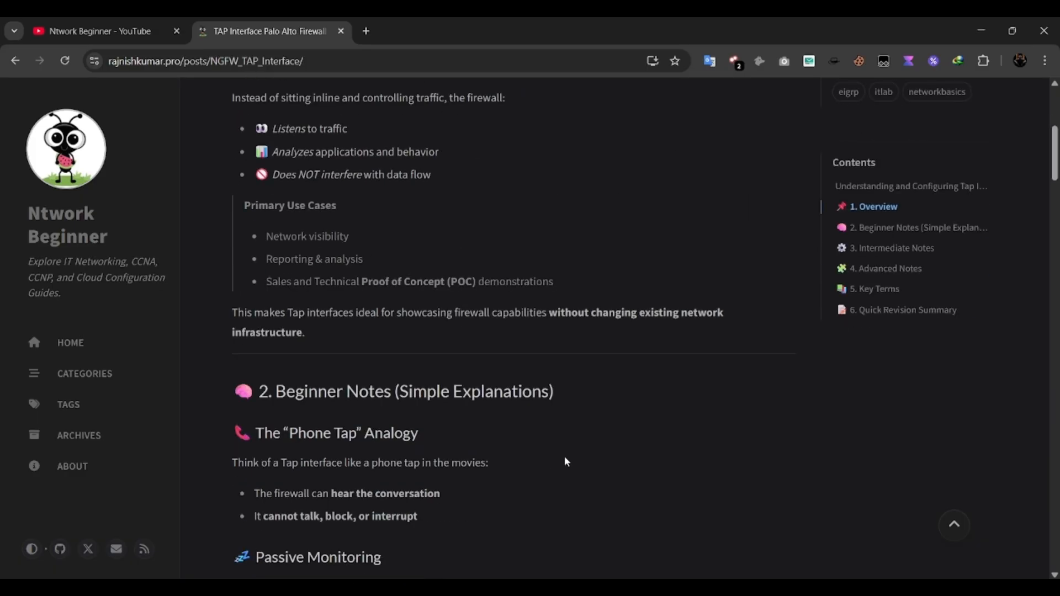
{"action": "scroll", "coordinate": [564, 462], "scroll_direction": "up", "scroll_amount": 1}
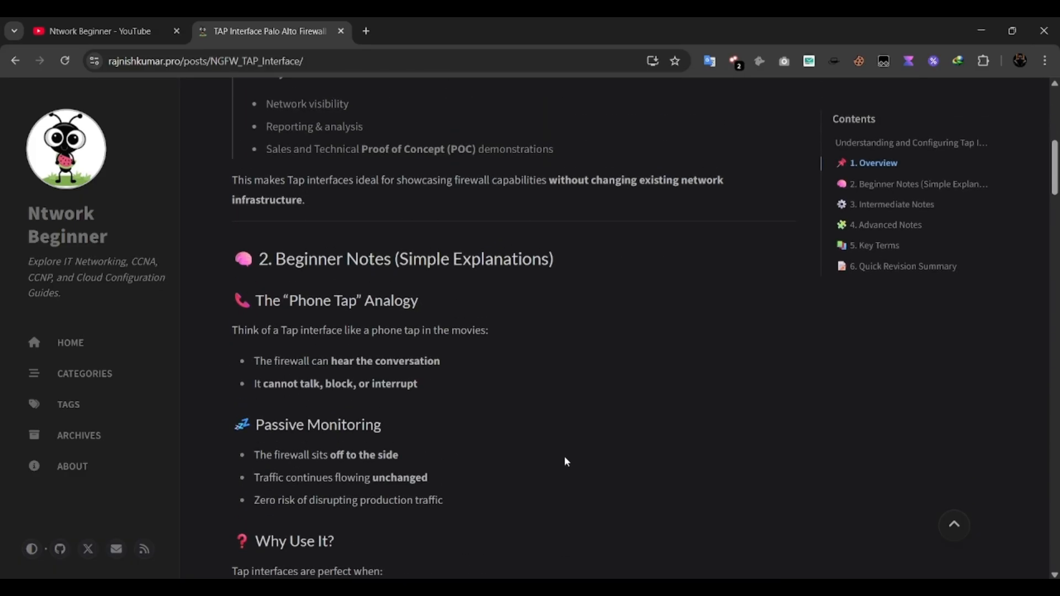
{"action": "scroll", "coordinate": [564, 462], "scroll_direction": "up", "scroll_amount": 7}
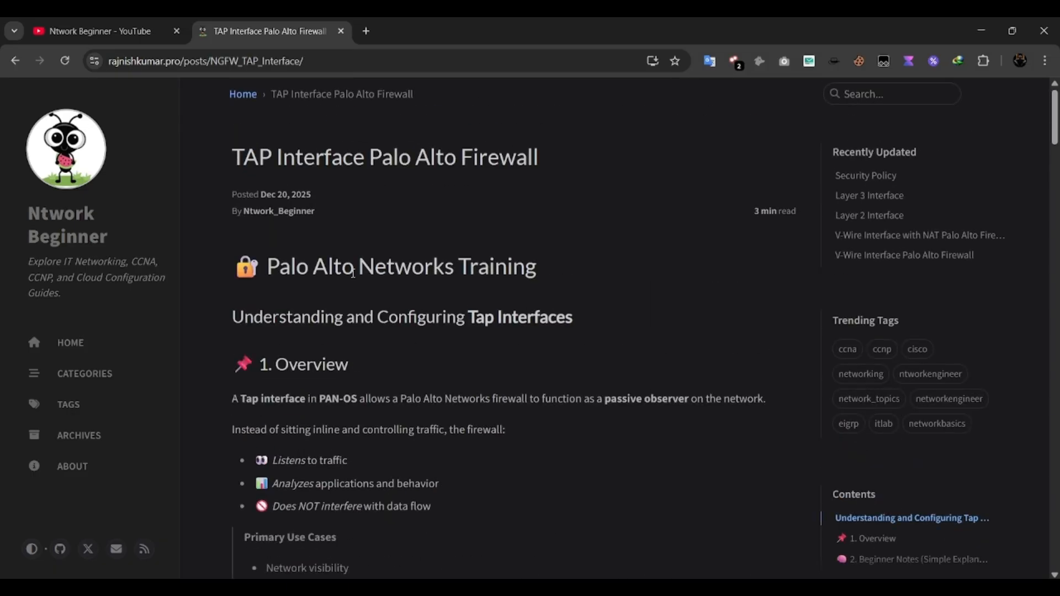
Switch to the EVE topology of the TAP interface lab and open the PaloAlto firewall's console.
{"action": "left_click", "coordinate": [165, 23]}
{"action": "key", "text": "alt+Tab"}
{"action": "key", "text": "alt+Tab"}
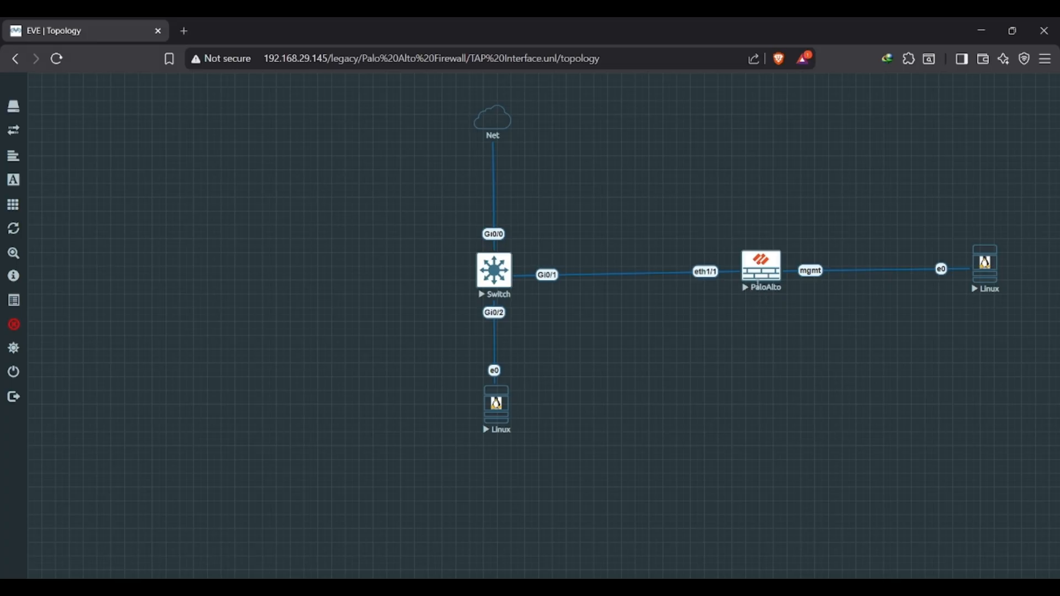
{"action": "left_click", "coordinate": [748, 274]}
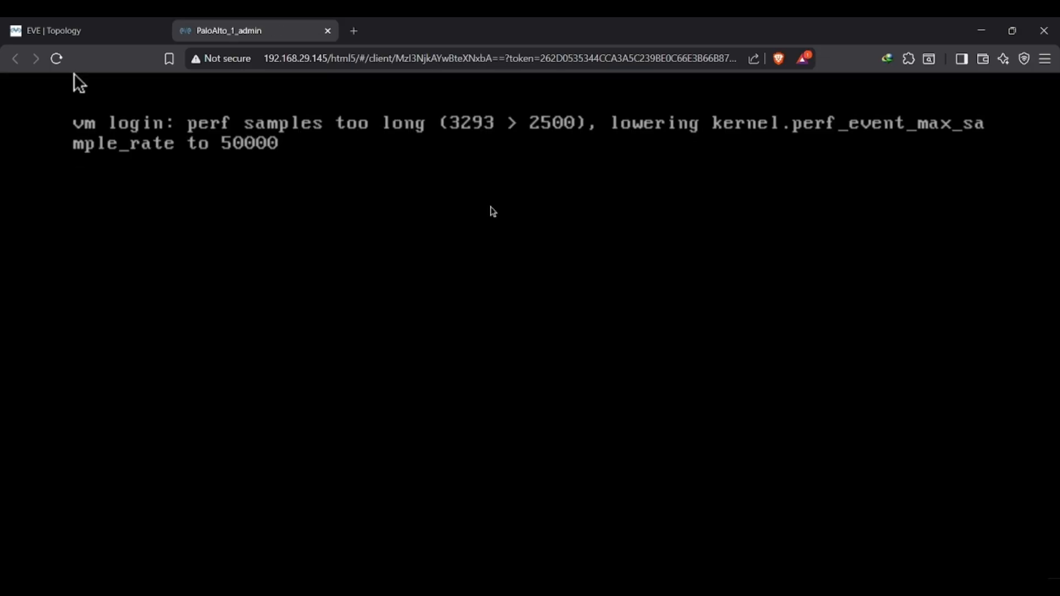
Switch to the Notepad notes and review the prepared firewall, Linux and switch commands.
{"action": "key", "text": "alt+Tab"}
{"action": "key", "text": "alt+Tab"}
{"action": "key", "text": "alt+Tab"}
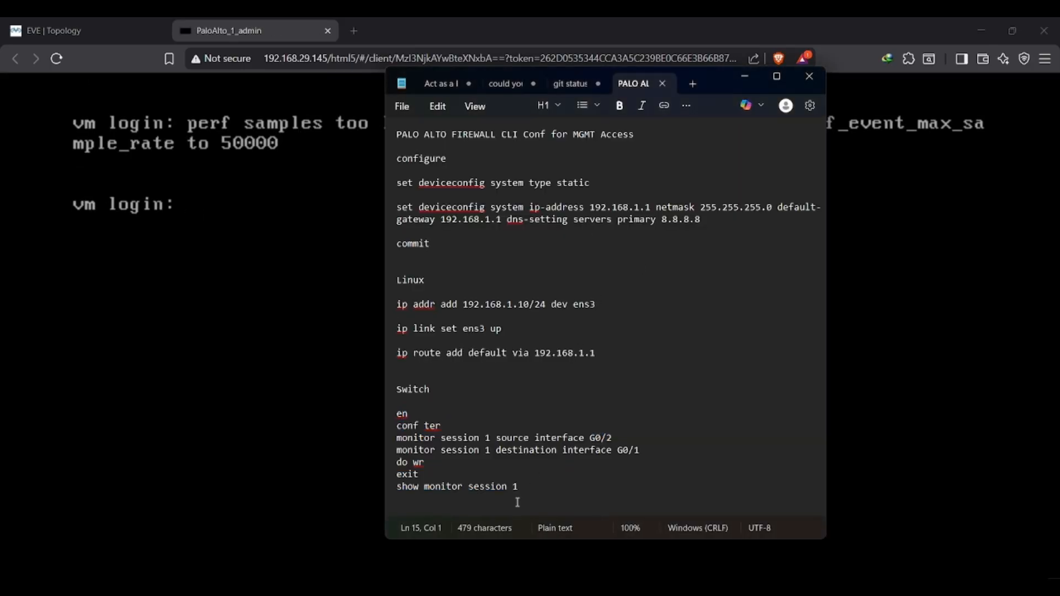
{"action": "left_click_drag", "start_coordinate": [518, 487], "coordinate": [385, 132]}
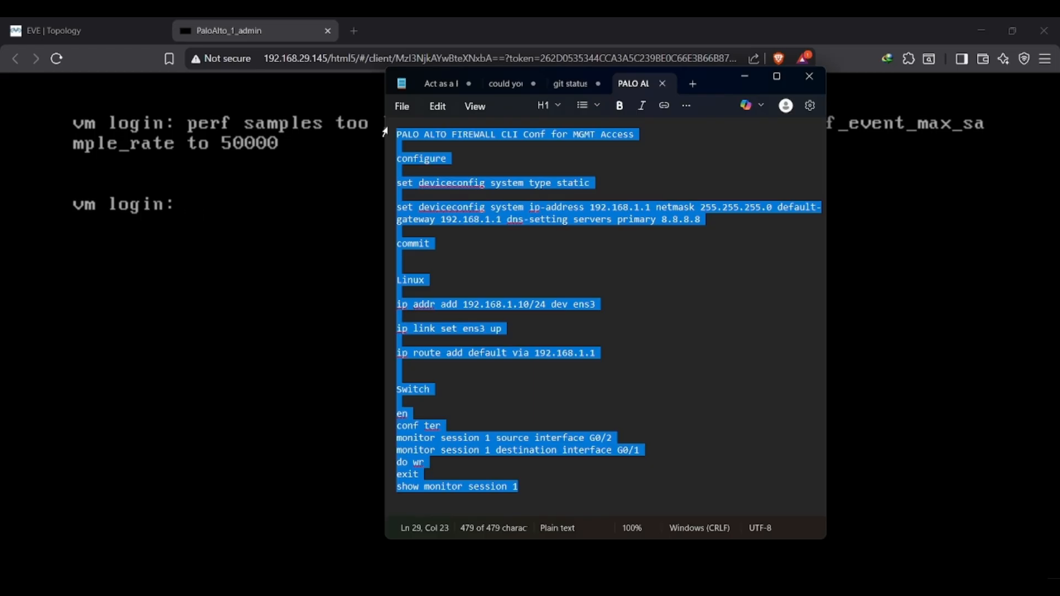
Return to the firewall console, log in as admin with the account password, and enter configuration mode.
{"action": "left_click", "coordinate": [285, 208]}
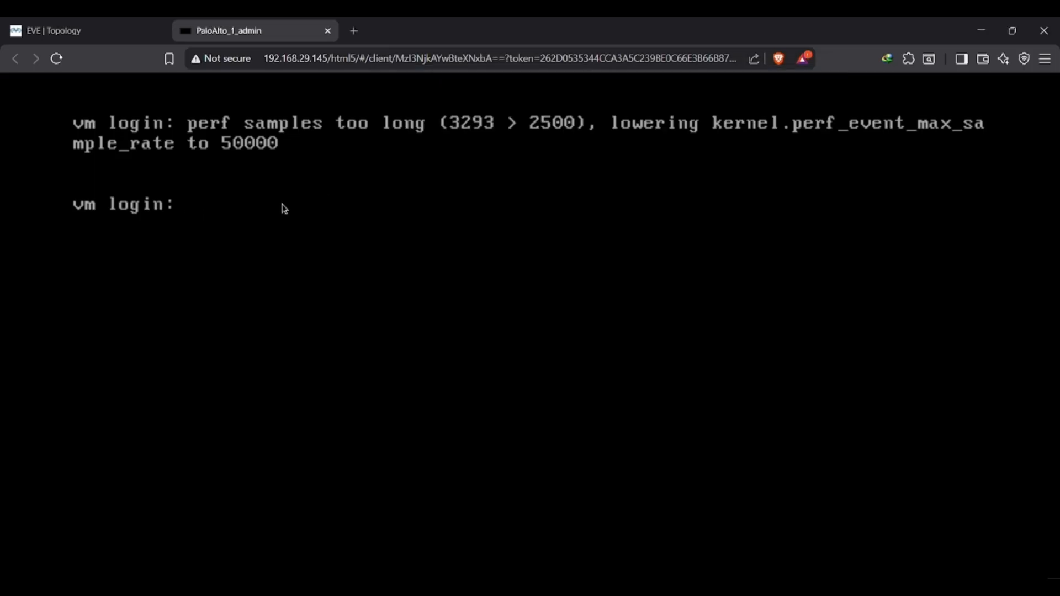
{"action": "type", "text": "admin"}
{"action": "key", "text": "Return"}
{"action": "key", "text": "Return"}
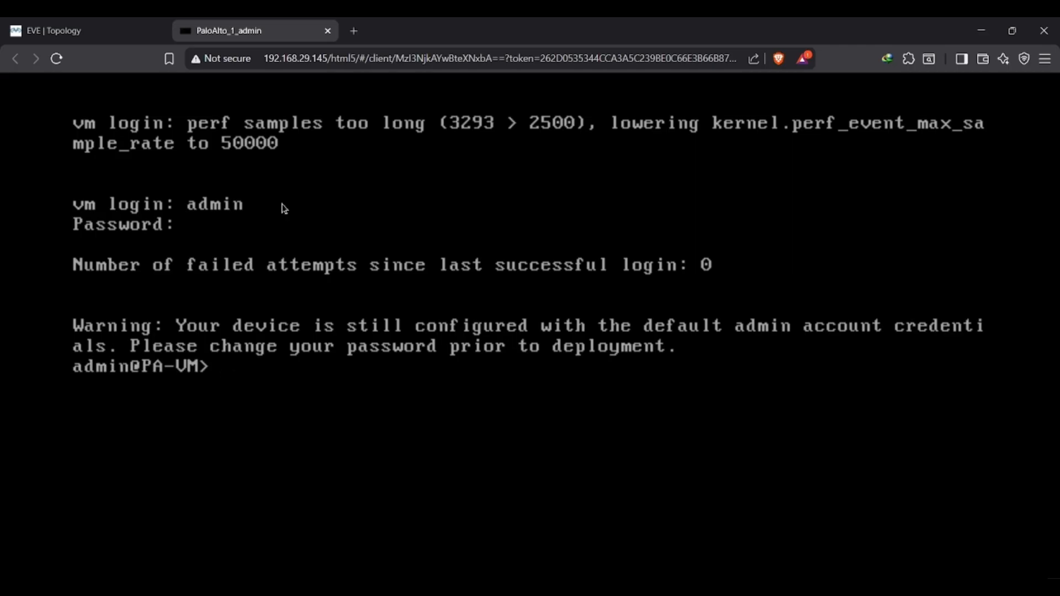
{"action": "type", "text": "configure"}
{"action": "key", "text": "Return"}
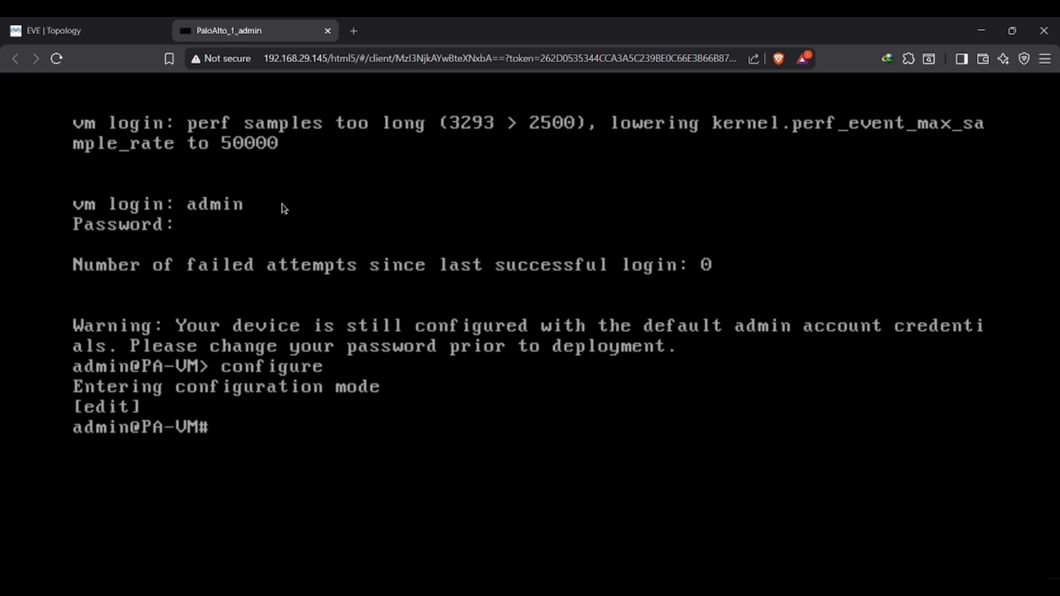
Check the notes and set the firewall's management address type to static with set deviceconfig system type static.
{"action": "key", "text": "alt+Tab"}
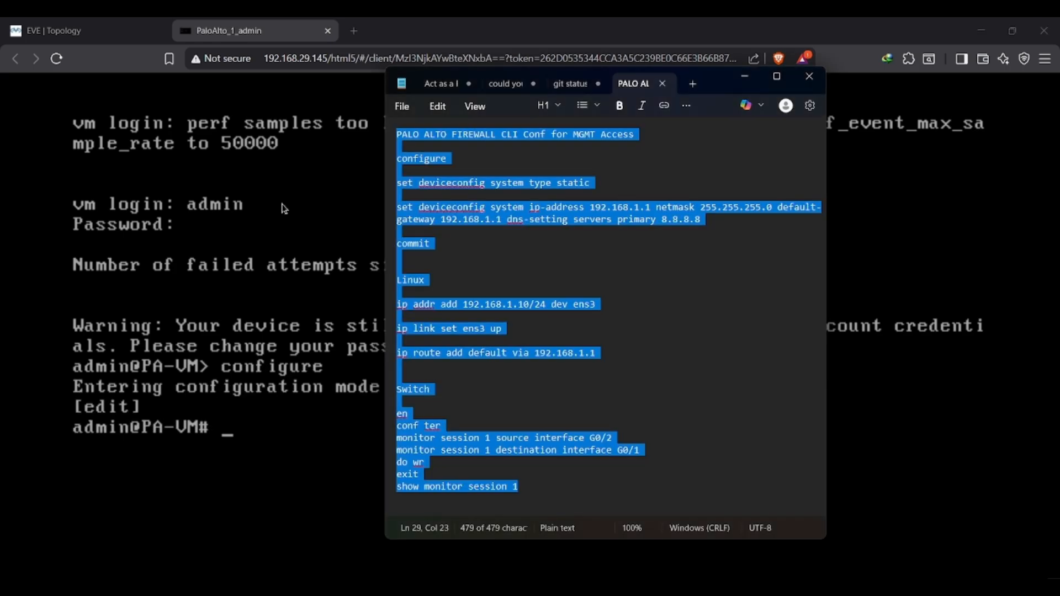
{"action": "left_click", "coordinate": [452, 182]}
{"action": "left_click", "coordinate": [339, 379]}
{"action": "type", "text": "set de"}
{"action": "type", "text": "v"}
{"action": "key", "text": "Tab"}
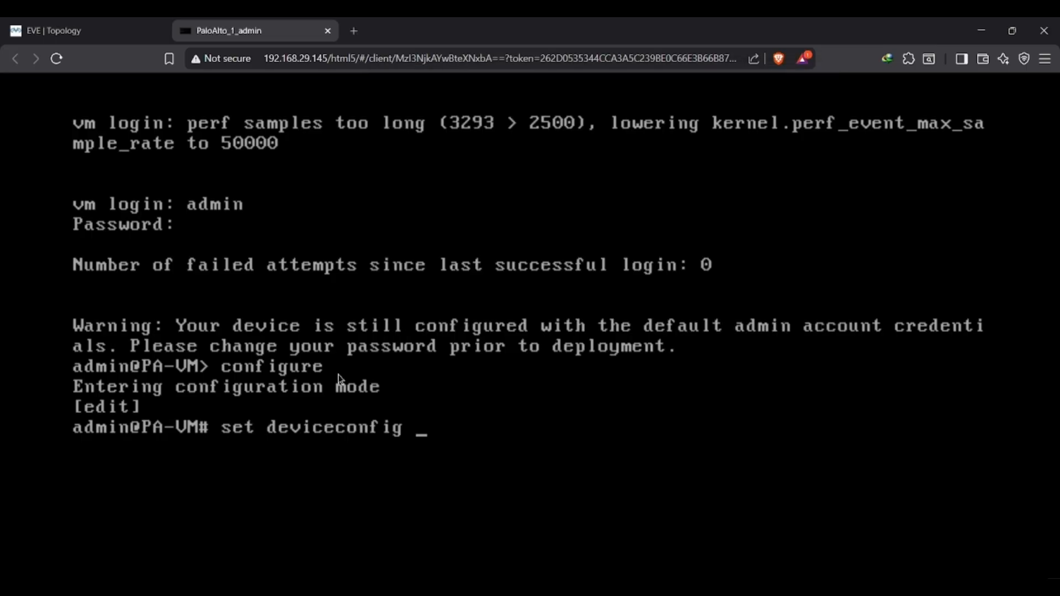
{"action": "type", "text": "sys"}
{"action": "key", "text": "Tab"}
{"action": "type", "text": "t"}
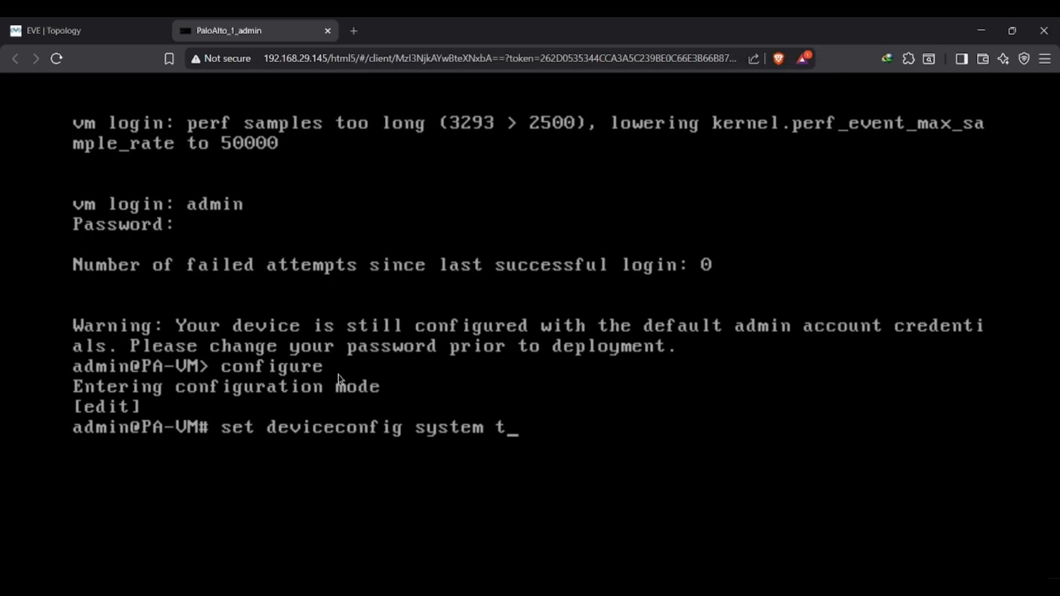
{"action": "type", "text": "ype stat"}
{"action": "key", "text": "Tab"}
{"action": "key", "text": "Return"}
Compose a set deviceconfig system command with ip-address 192.168.1.1 and netmask 255.255.255.0.
{"action": "key", "text": "Up"}
{"action": "key", "text": "BackSpace"}
{"action": "key", "text": "BackSpace"}
{"action": "key", "text": "BackSpace"}
{"action": "key", "text": "BackSpace"}
{"action": "key", "text": "BackSpace"}
{"action": "key", "text": "BackSpace"}
{"action": "key", "text": "BackSpace"}
{"action": "key", "text": "BackSpace"}
{"action": "key", "text": "BackSpace"}
{"action": "key", "text": "BackSpace"}
{"action": "key", "text": "BackSpace"}
{"action": "type", "text": "ip-address1"}
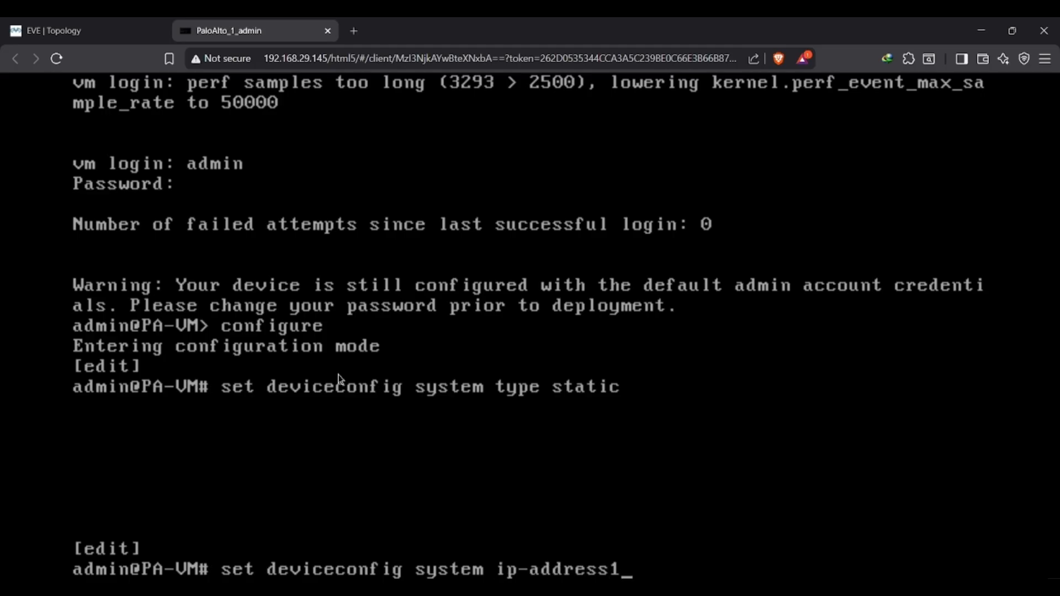
{"action": "key", "text": "BackSpace"}
{"action": "type", "text": "192.168"}
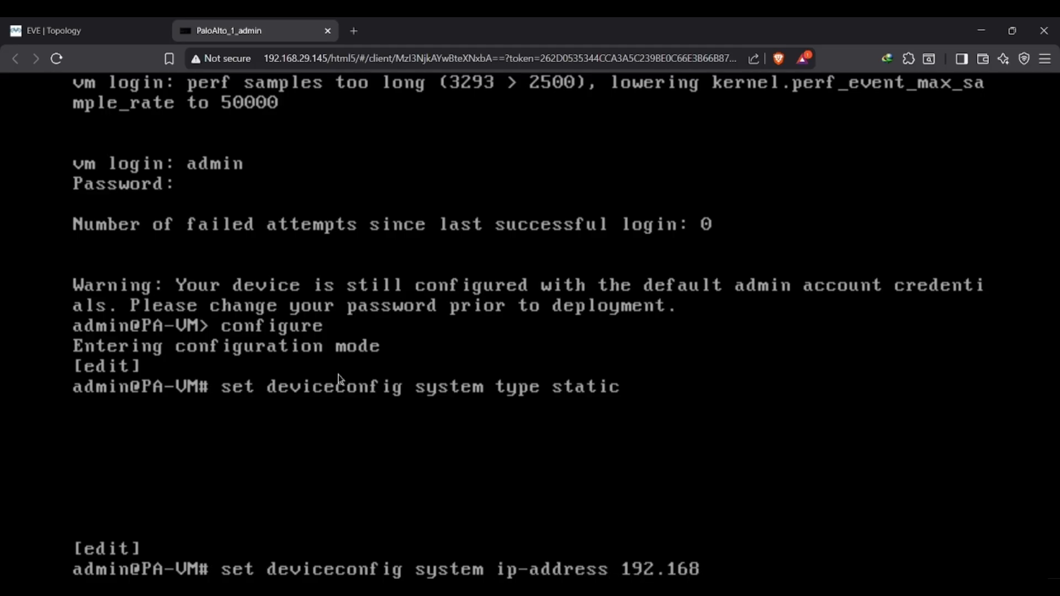
{"action": "type", "text": ".1.1 netmask 25"}
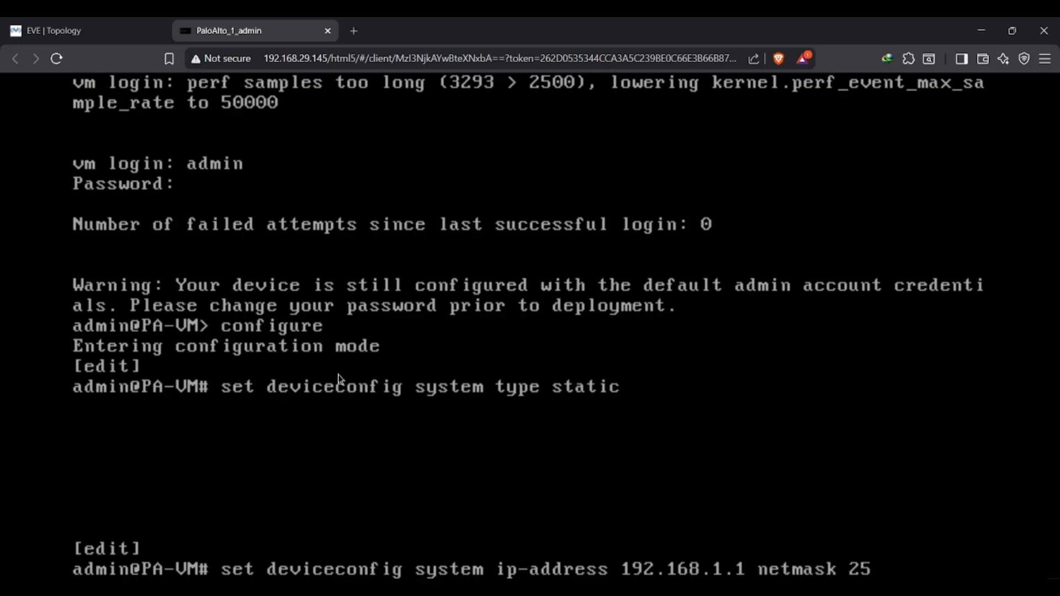
{"action": "type", "text": "5.255.255."}
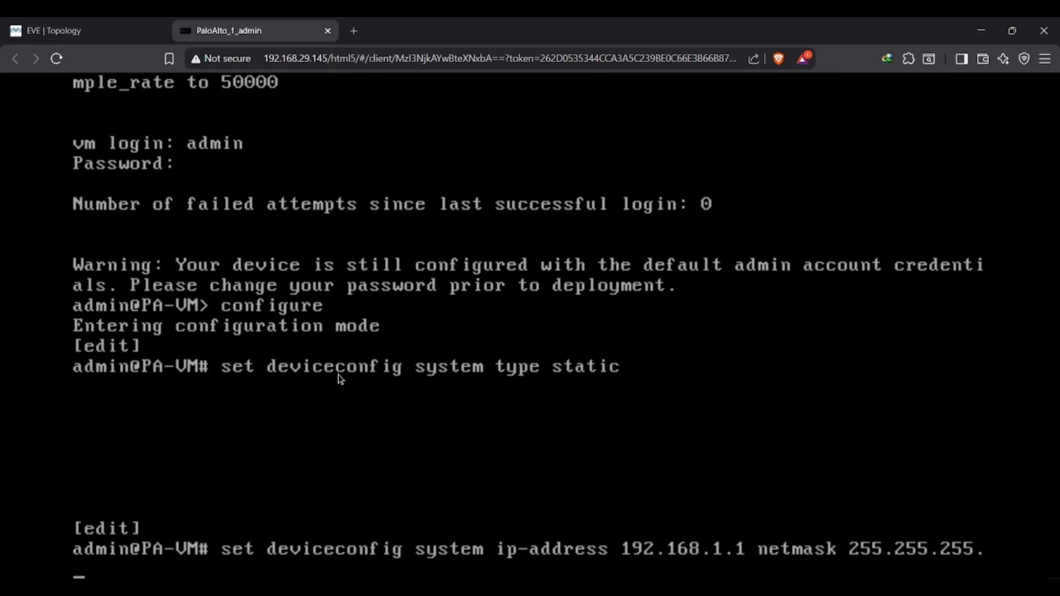
{"action": "type", "text": "0 default-gateway"}
{"action": "type", "text": " 192.168.1"}
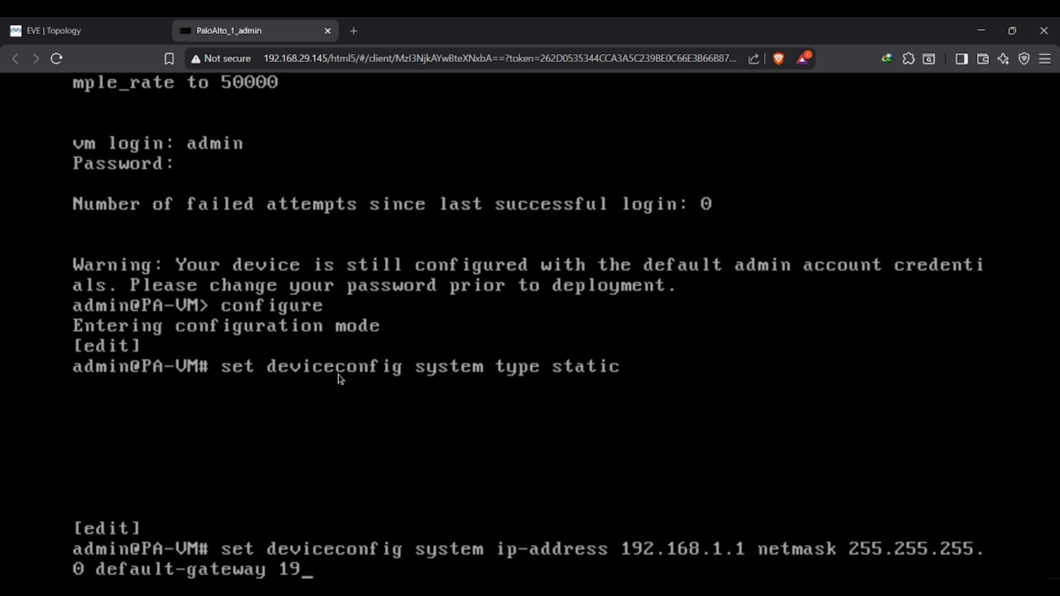
{"action": "type", "text": ".1"}
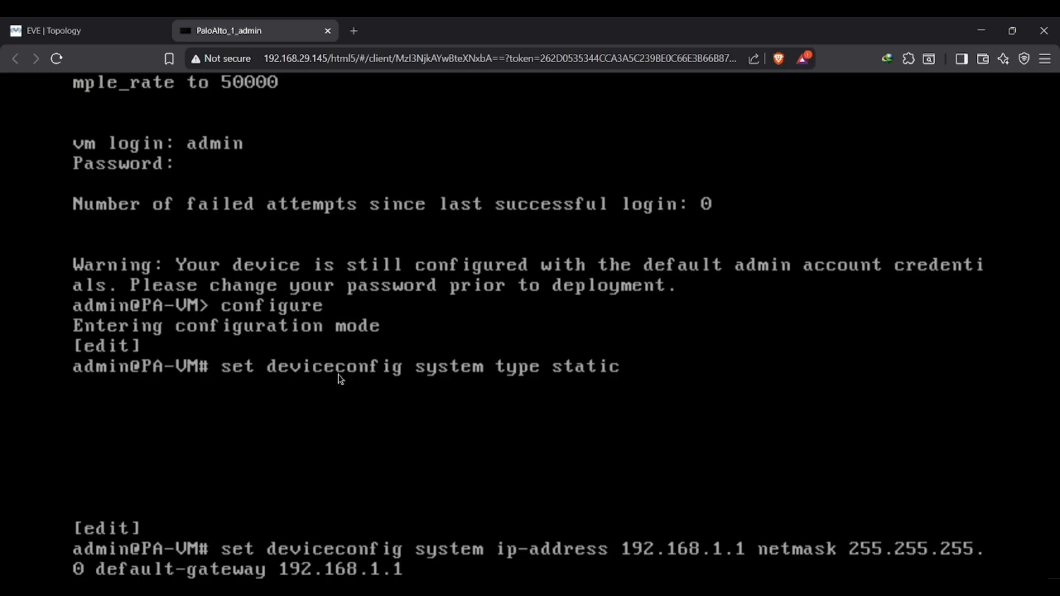
Add default-gateway 192.168.1.1 to the management address command, run it, and commit the configuration.
{"action": "key", "text": "Return"}
{"action": "type", "text": "commit"}
{"action": "key", "text": "Return"}
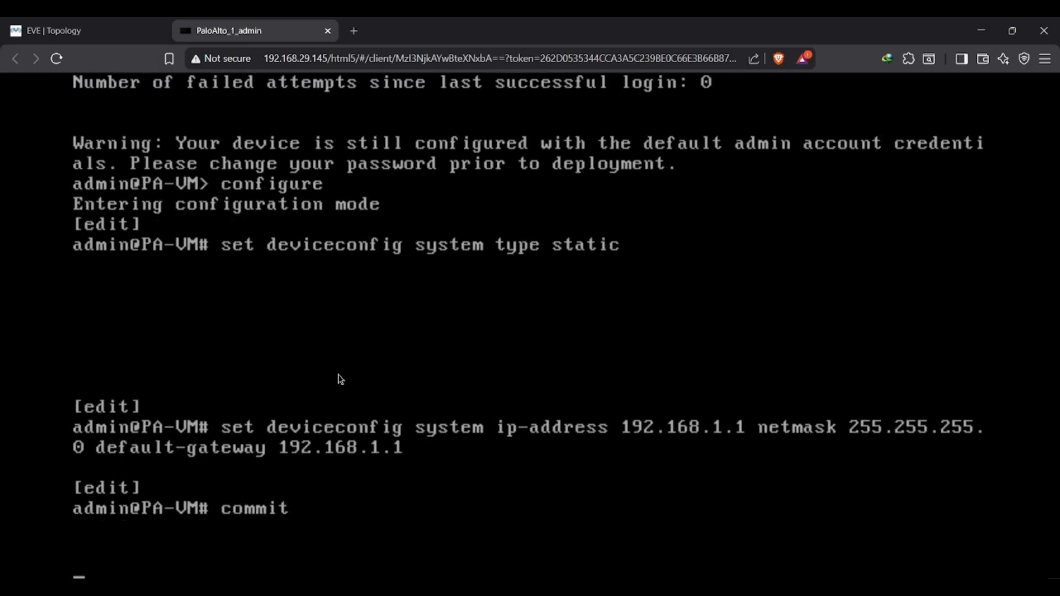
Open the console of the Linux node attached to the firewall's mgmt port and close the firewall console.
{"action": "key", "text": "alt+Tab"}
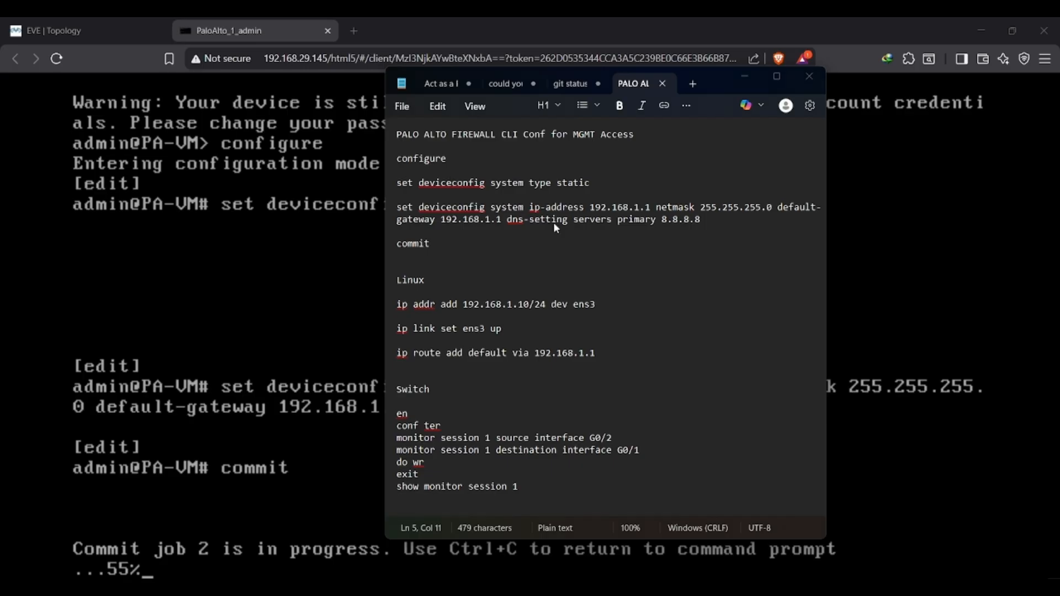
{"action": "key", "text": "alt+Tab"}
{"action": "left_click", "coordinate": [161, 22]}
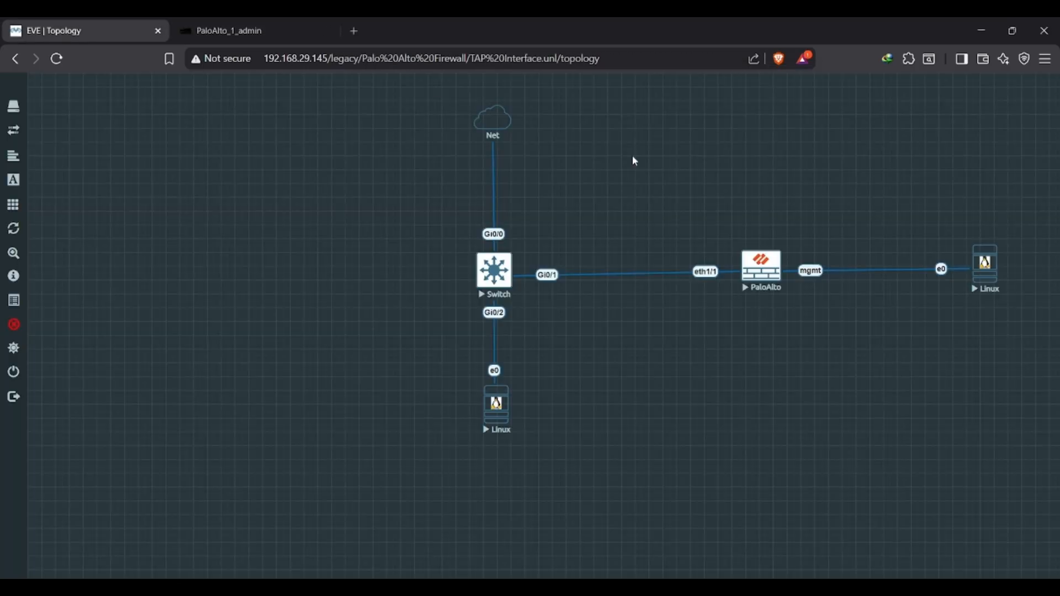
{"action": "left_click", "coordinate": [993, 278]}
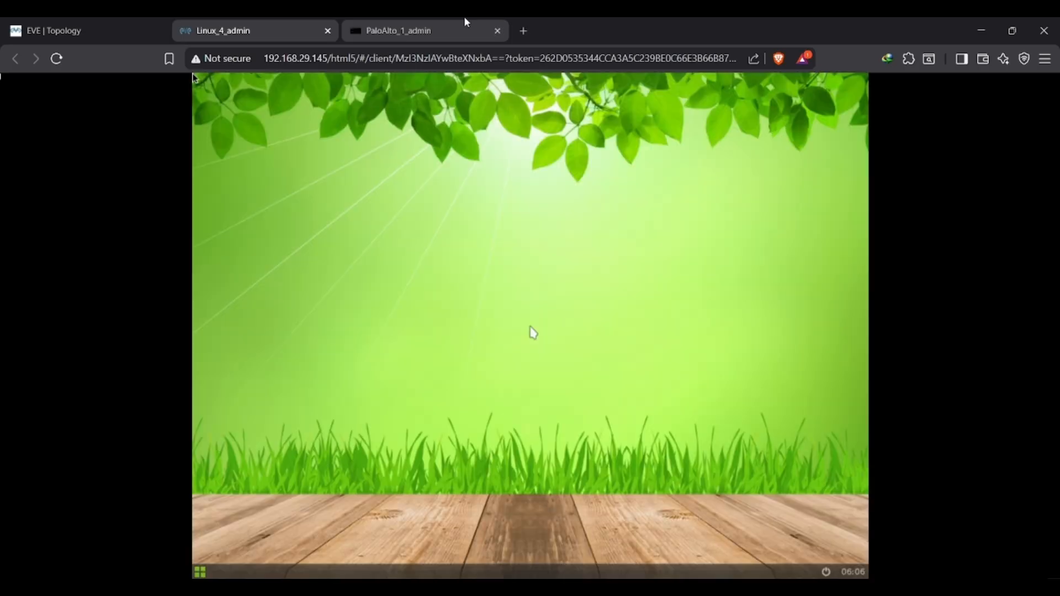
{"action": "left_click", "coordinate": [480, 28]}
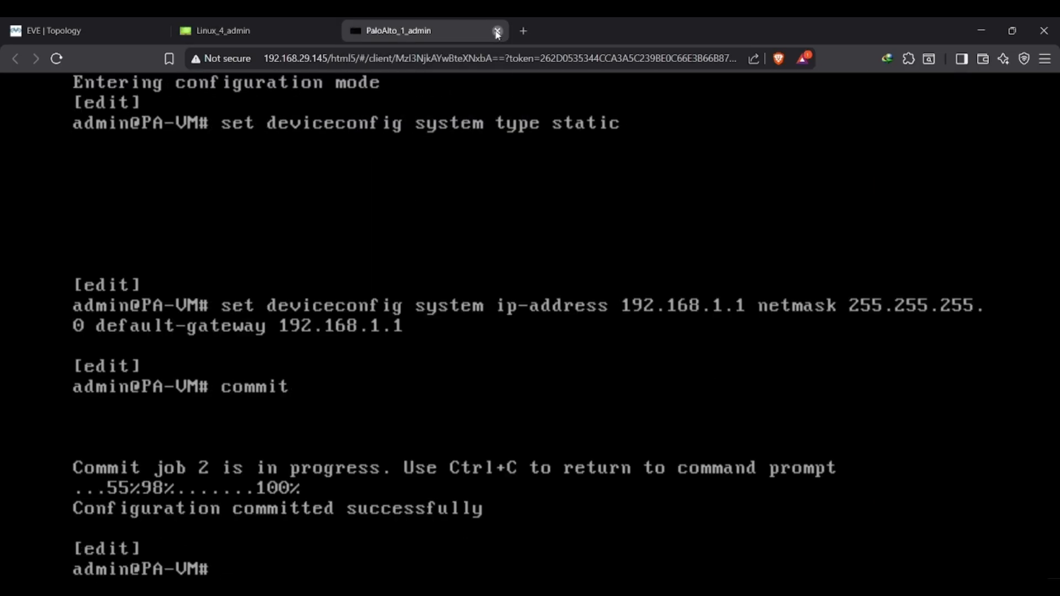
{"action": "left_click", "coordinate": [497, 32]}
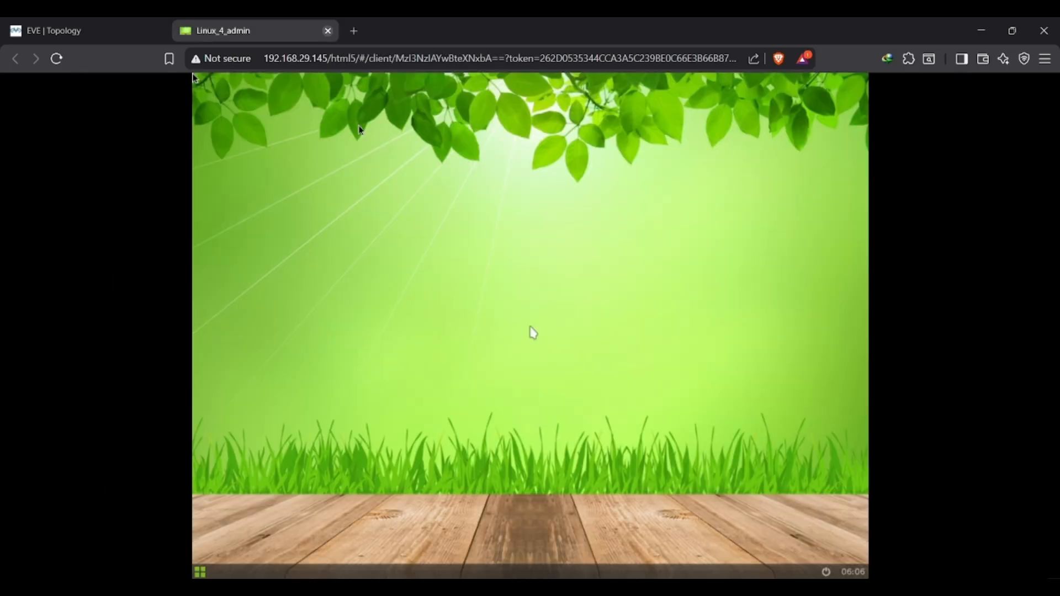
Open a terminal on the Linux machine and list its network interfaces with ifconfig.
{"action": "left_click", "coordinate": [200, 572]}
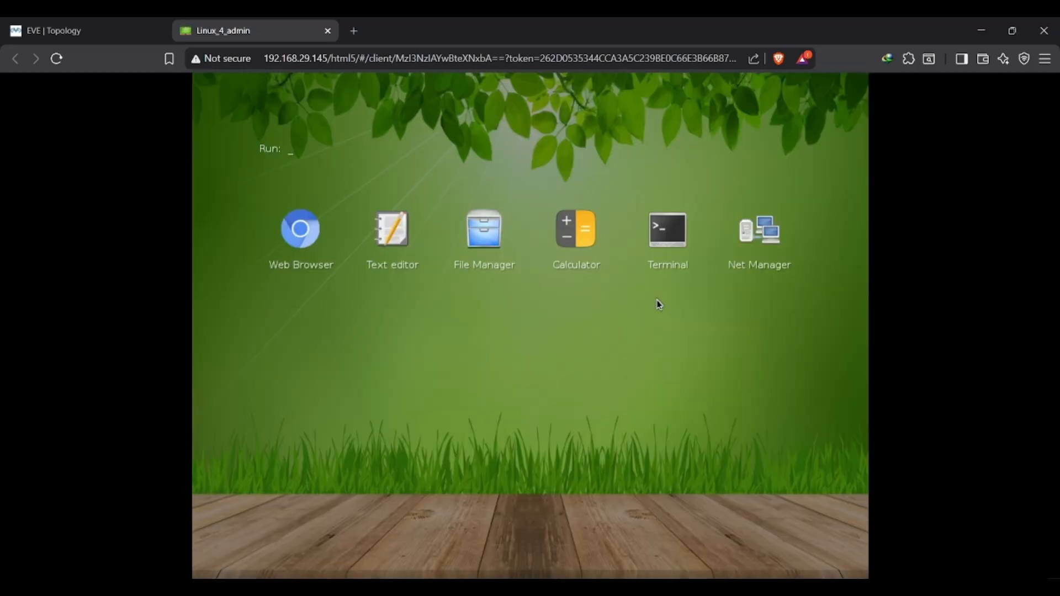
{"action": "left_click", "coordinate": [678, 221]}
{"action": "type", "text": "ifconfig"}
{"action": "key", "text": "Return"}
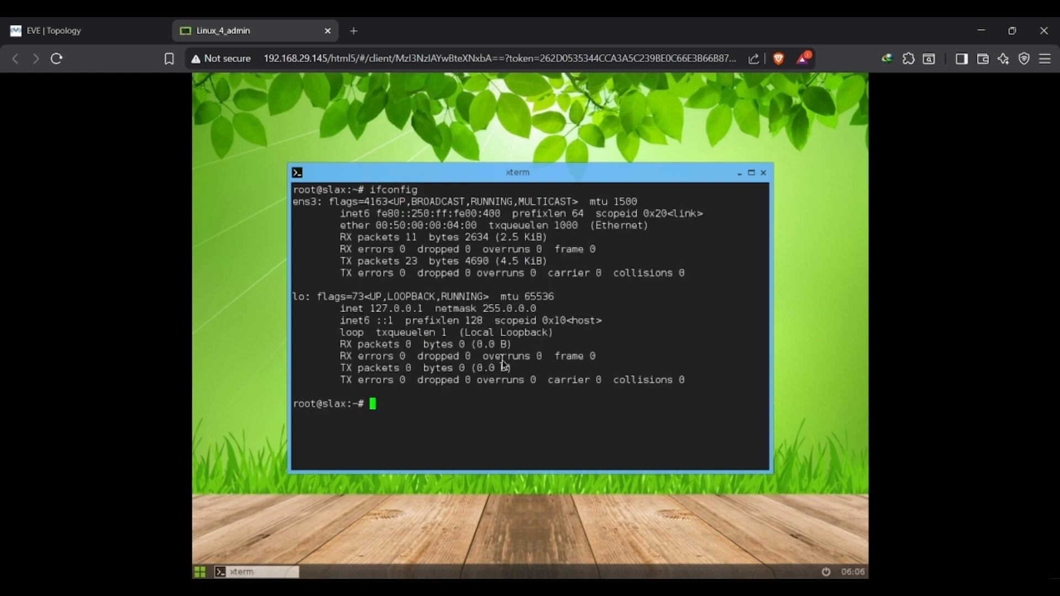
Assign 192.168.1.10/24 to ens3 with ip addr add, following the Linux commands in the notes.
{"action": "key", "text": "alt+Tab"}
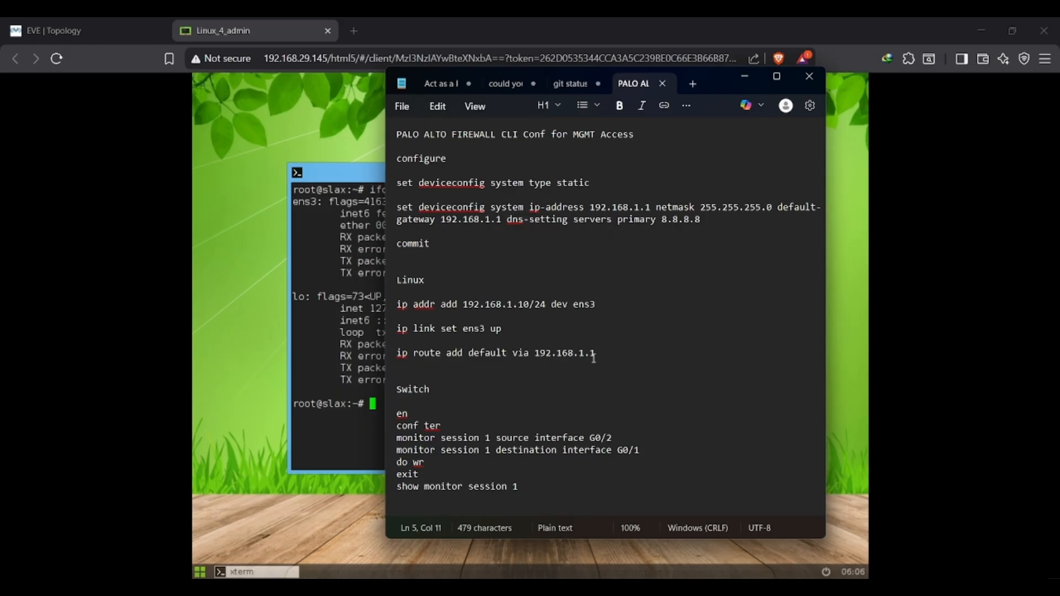
{"action": "left_click_drag", "start_coordinate": [596, 356], "coordinate": [393, 309]}
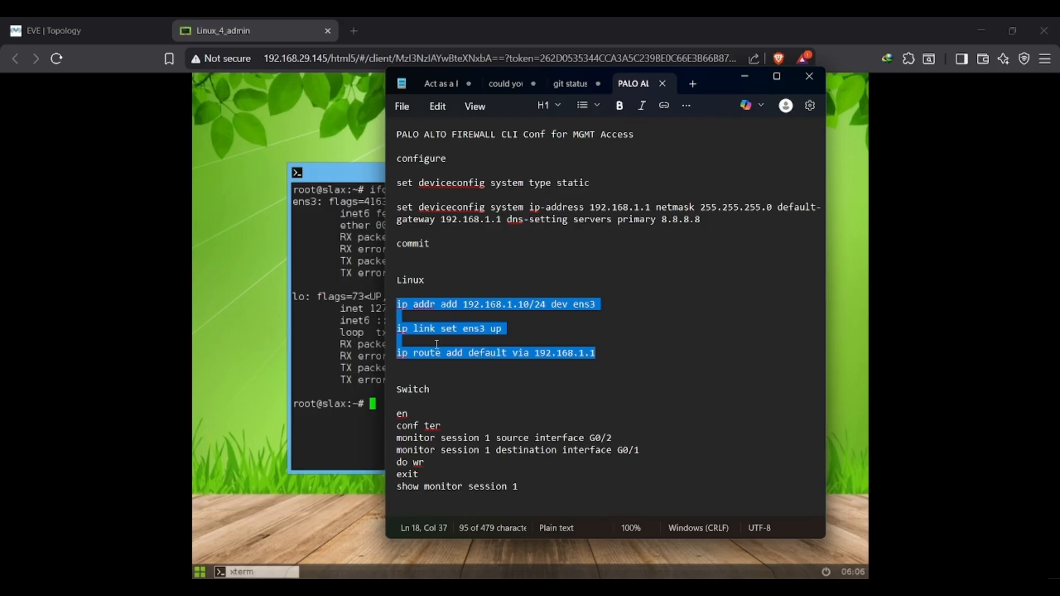
{"action": "key", "text": "alt+Tab"}
{"action": "type", "text": "ip "}
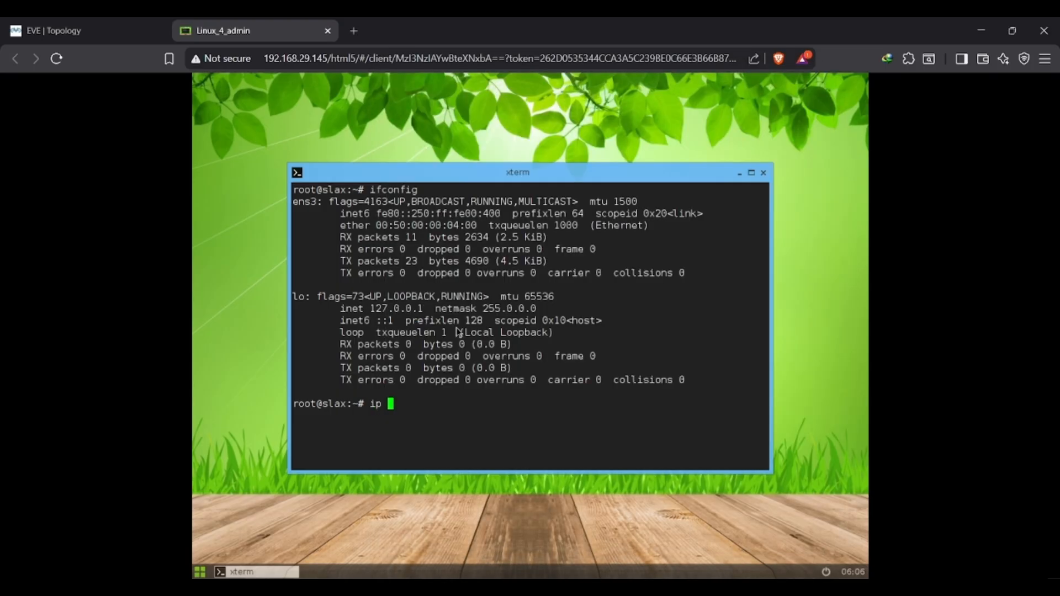
{"action": "type", "text": "addr"}
{"action": "key", "text": "alt+Tab"}
{"action": "key", "text": "alt+Tab"}
{"action": "type", "text": "add 192.168"}
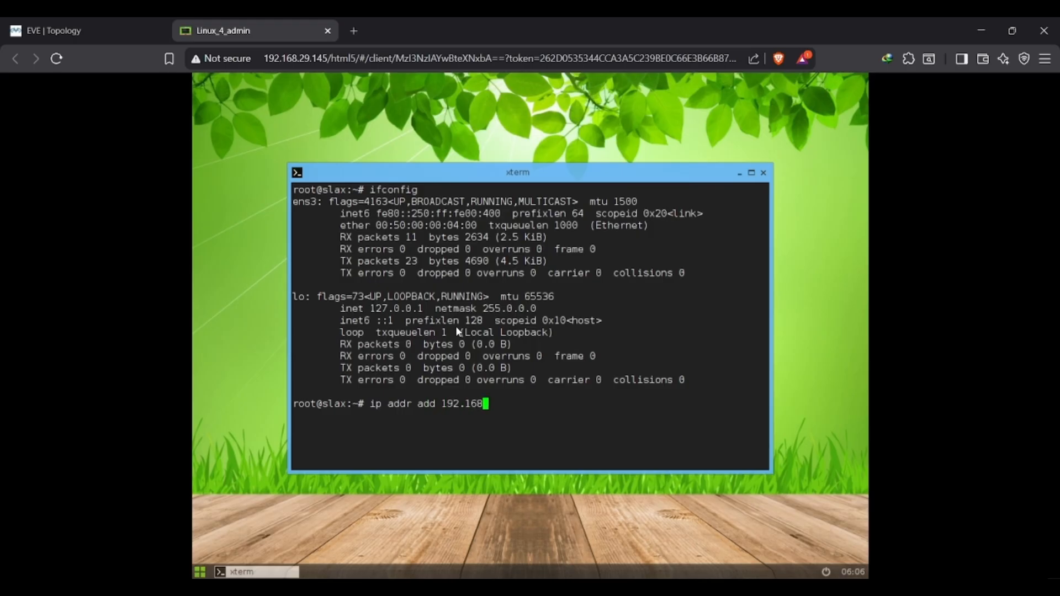
{"action": "type", "text": ".1.10/24 dev ens3"}
{"action": "key", "text": "Return"}
Bring the ens3 interface up with ip link set ens3 up.
{"action": "type", "text": "ip"}
{"action": "key", "text": "alt+Tab"}
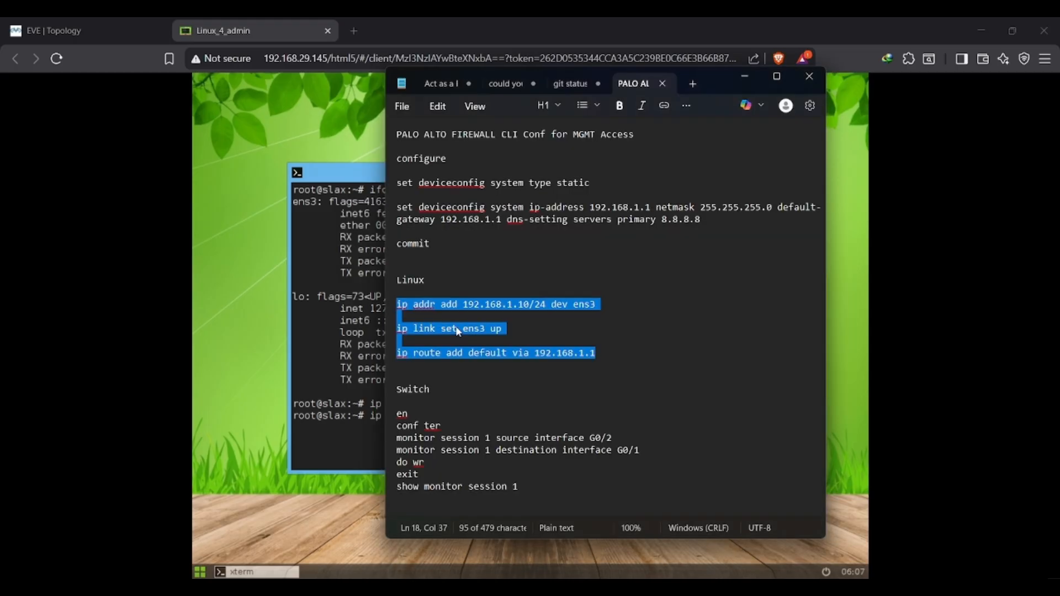
{"action": "key", "text": "alt+Tab"}
{"action": "type", "text": "link set"}
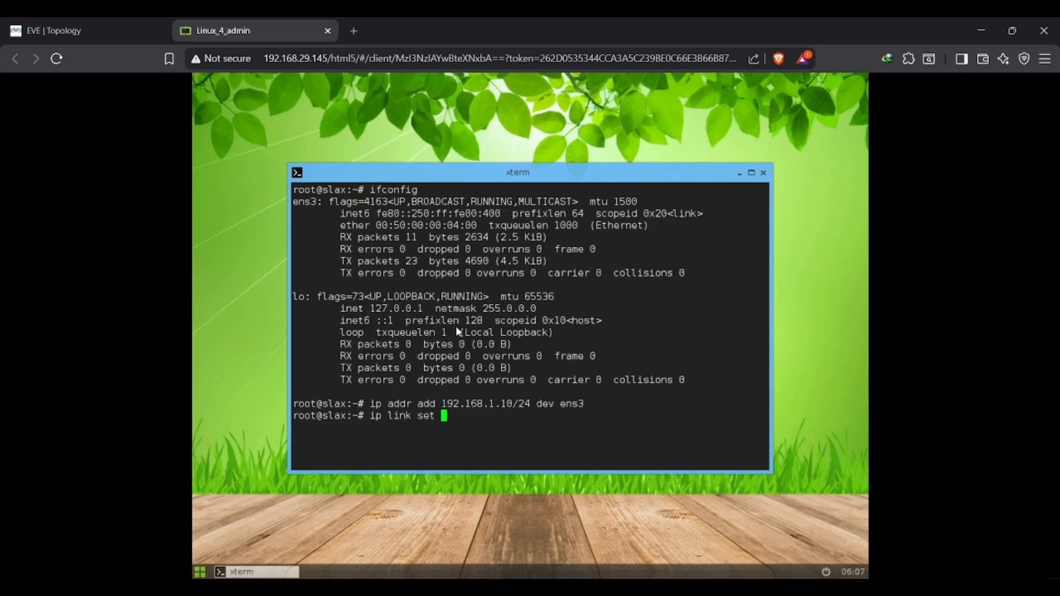
{"action": "key", "text": "alt+Tab"}
{"action": "key", "text": "alt+Tab"}
{"action": "type", "text": "ens3 up"}
{"action": "key", "text": "Return"}
Add a default route via 192.168.1.1 on the Linux machine with ip route add.
{"action": "type", "text": "ip"}
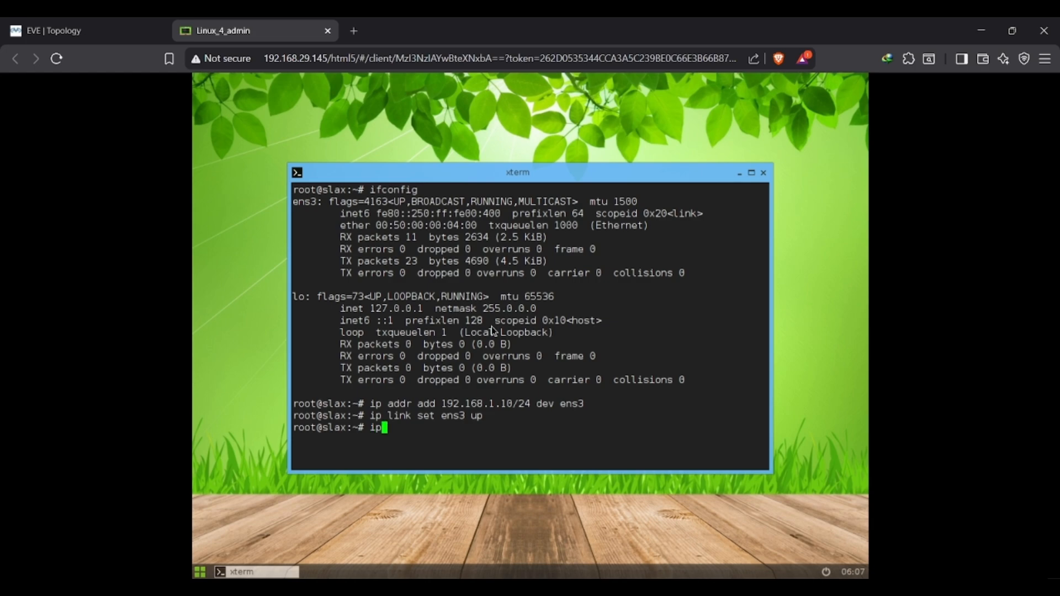
{"action": "key", "text": "alt+Tab"}
{"action": "key", "text": "alt+Tab"}
{"action": "type", "text": "route add de"}
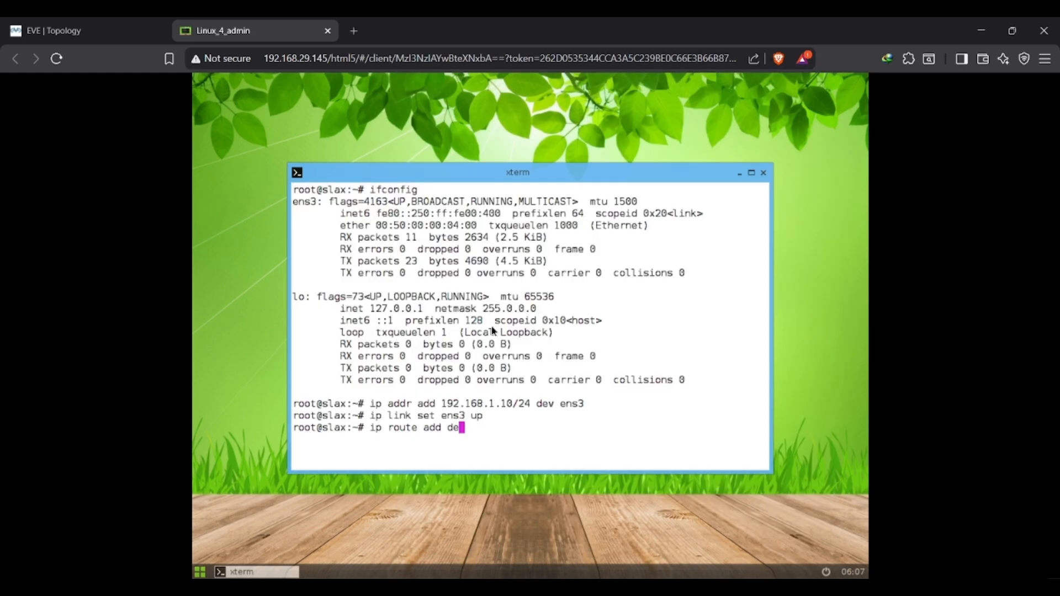
{"action": "key", "text": "alt+Tab"}
{"action": "key", "text": "alt+Tab"}
{"action": "type", "text": "fault"}
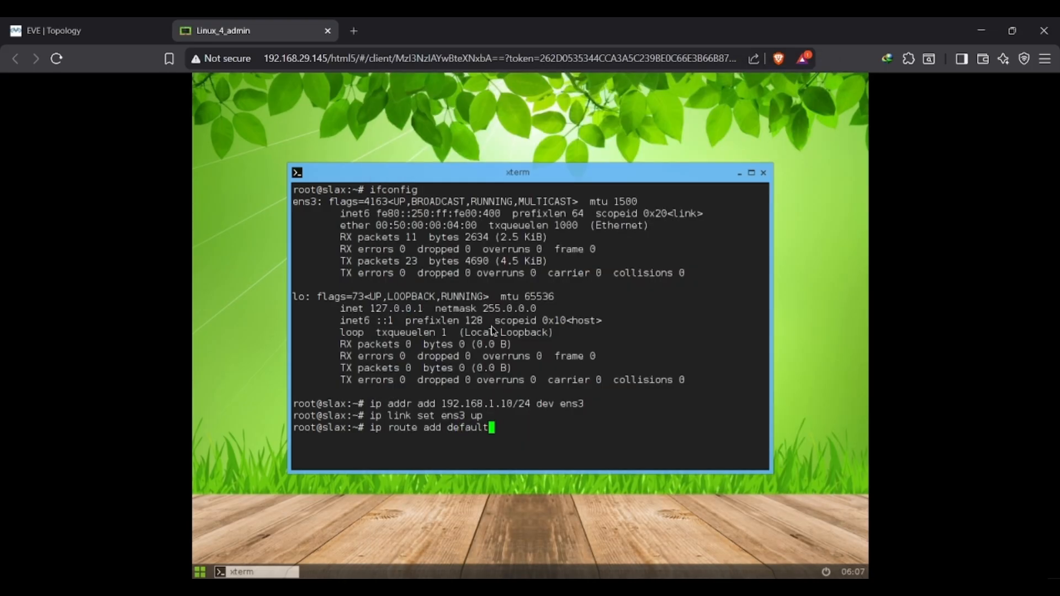
{"action": "key", "text": "alt+Tab"}
{"action": "key", "text": "alt+Tab"}
{"action": "type", "text": "via 192.168.1.1"}
{"action": "key", "text": "Return"}
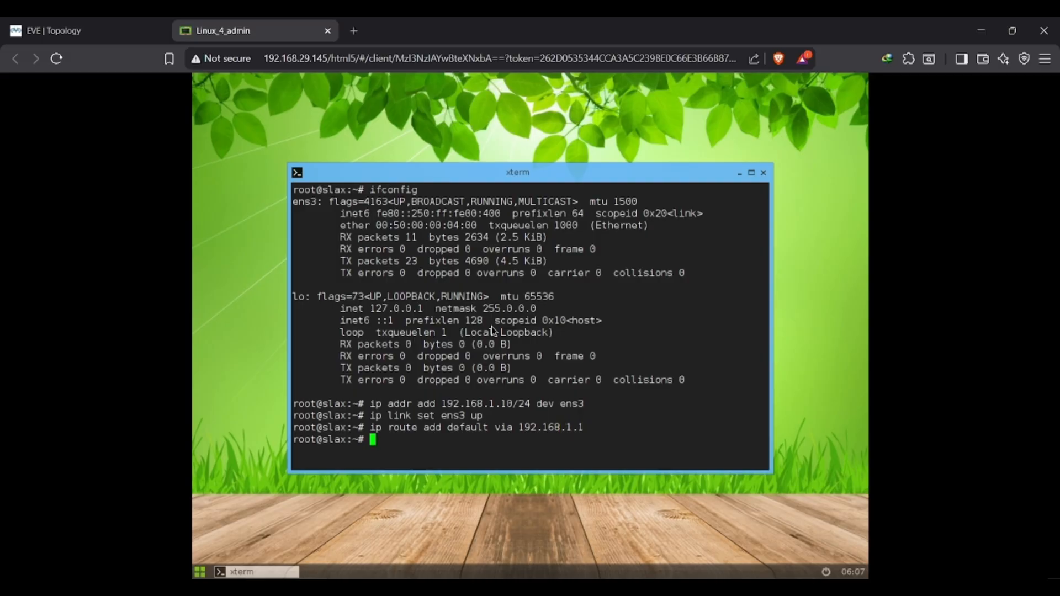
Run ifconfig to check the IP address assigned to ens3.
{"action": "type", "text": "ifconfig"}
{"action": "key", "text": "Return"}
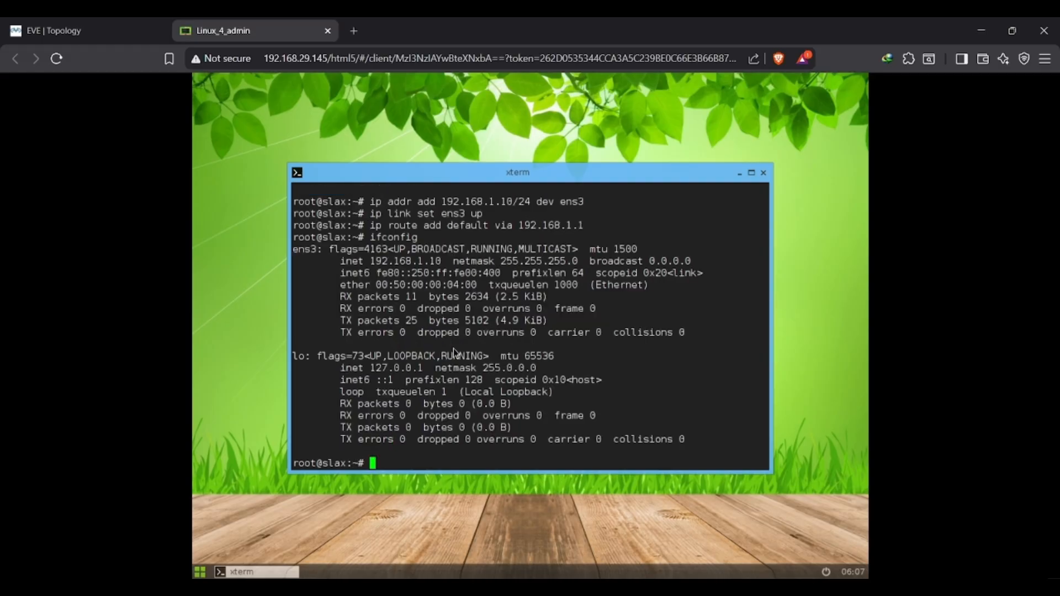
{"action": "left_click_drag", "start_coordinate": [371, 261], "coordinate": [437, 262]}
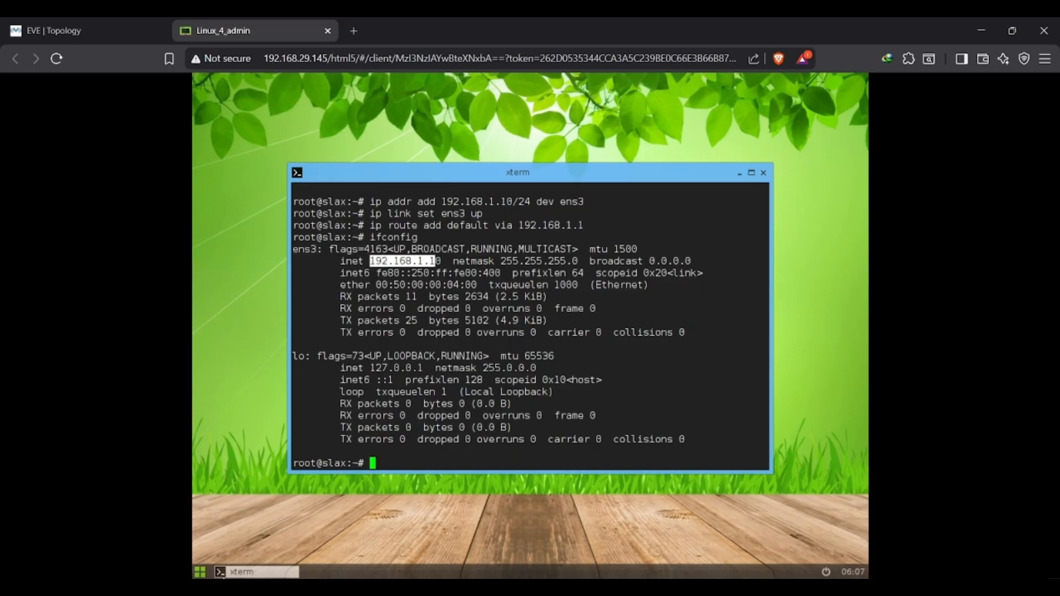
{"action": "left_click", "coordinate": [200, 572]}
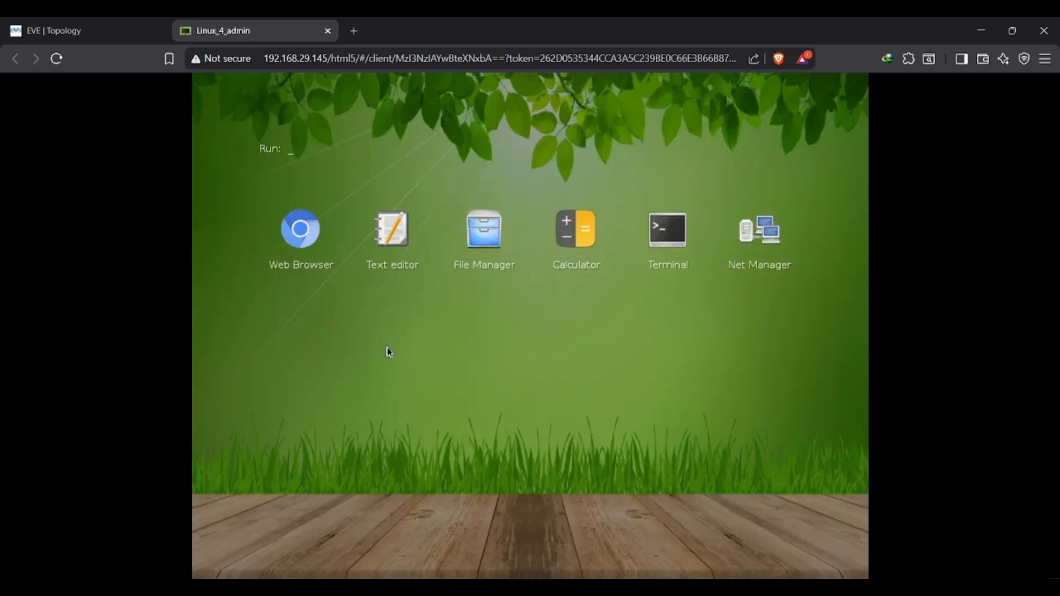
{"action": "left_click", "coordinate": [306, 255]}
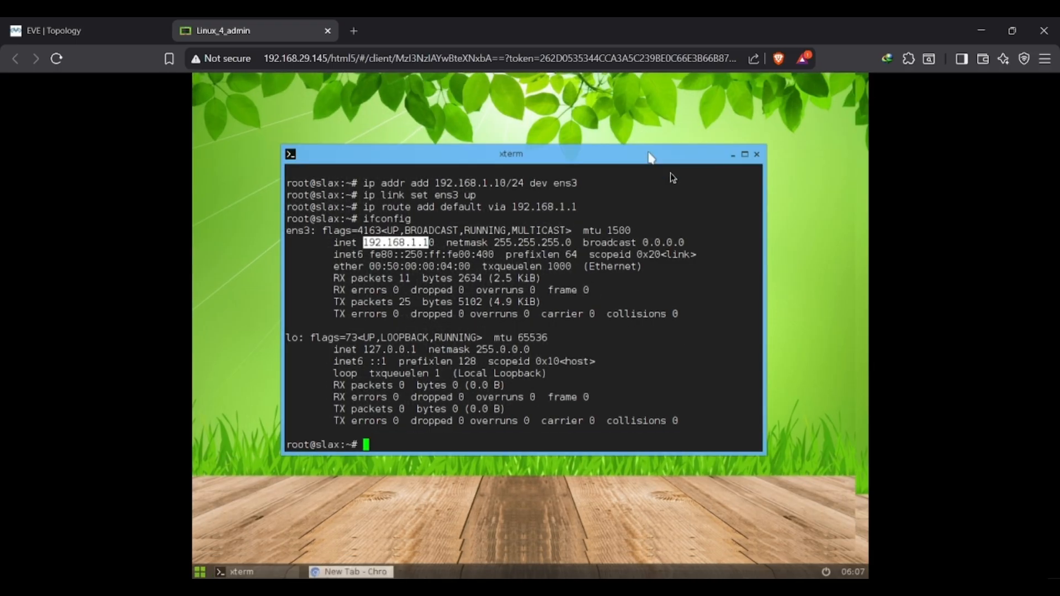
{"action": "type", "text": "http"}
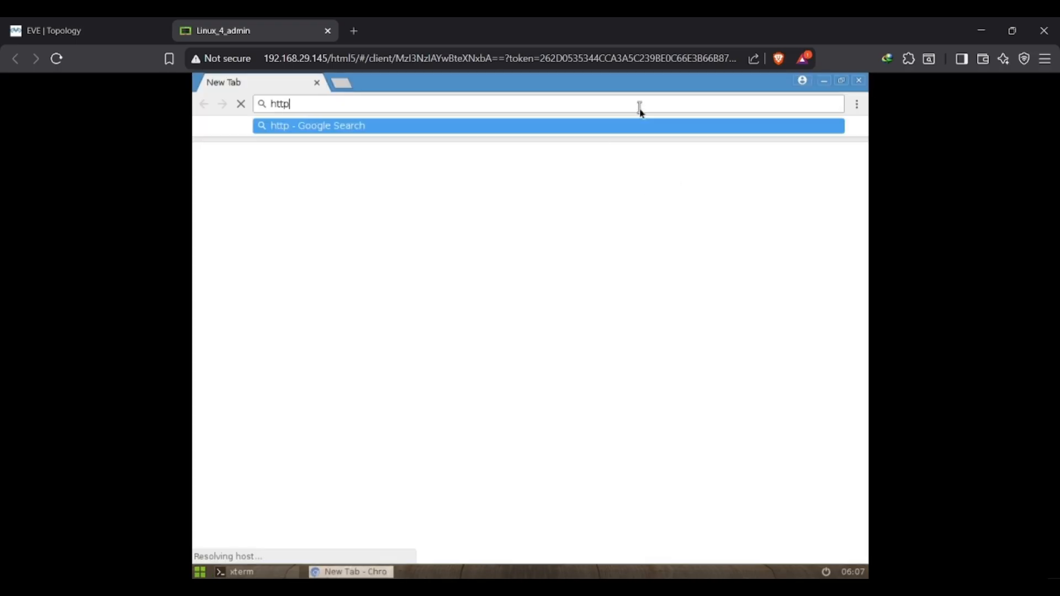
{"action": "type", "text": "s://1"}
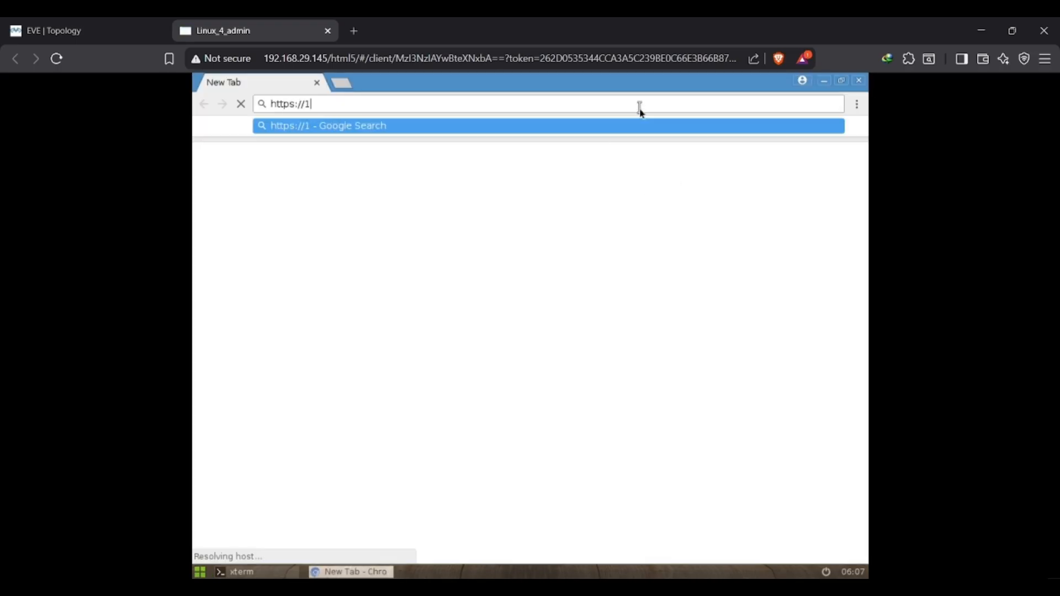
{"action": "type", "text": "92.168.1.1"}
{"action": "key", "text": "Return"}
{"action": "left_click", "coordinate": [370, 381]}
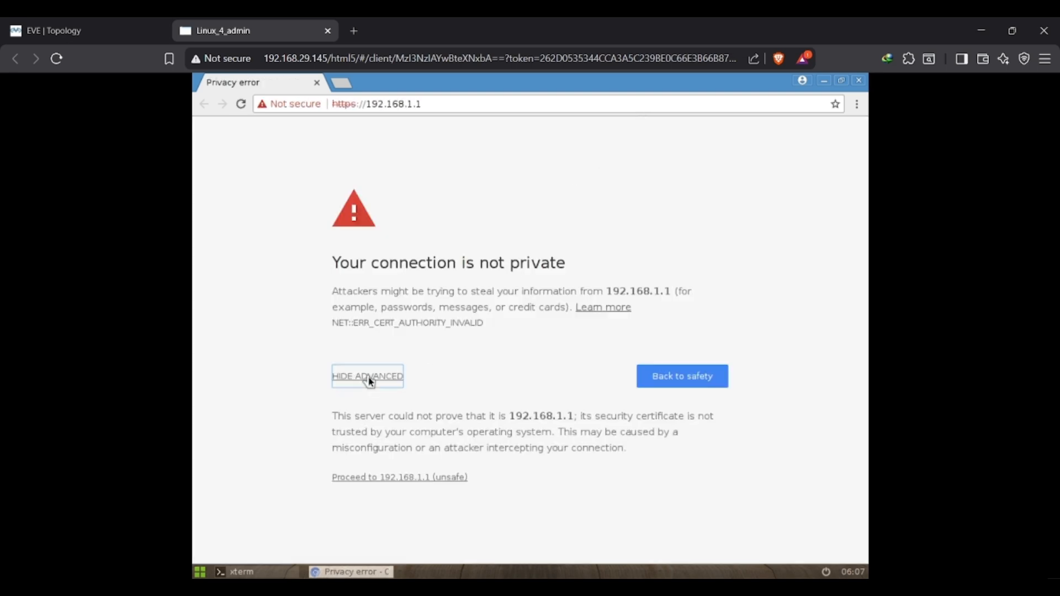
{"action": "left_click", "coordinate": [401, 479]}
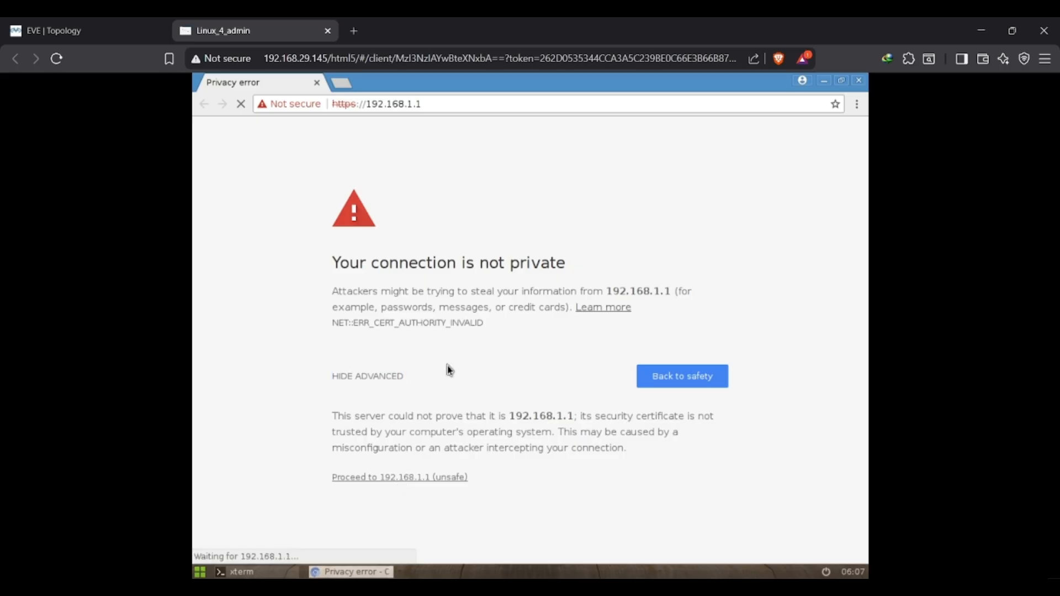
Log in to the firewall web interface with the admin username and account password, and dismiss the startup messages.
{"action": "type", "text": "admin"}
{"action": "key", "text": "Tab"}
{"action": "type", "text": "admin"}
{"action": "key", "text": "Return"}
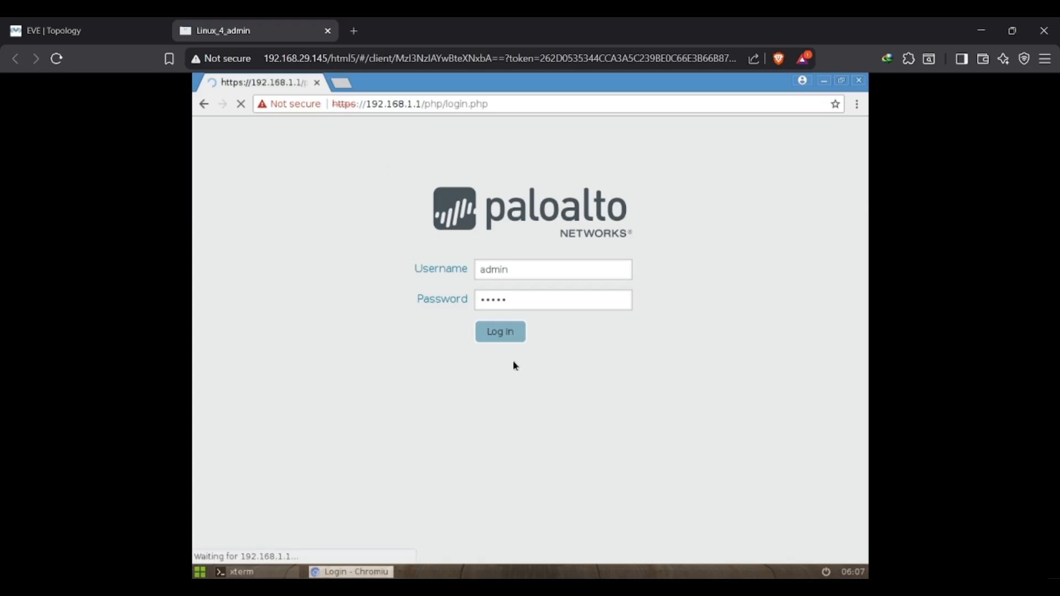
{"action": "left_click", "coordinate": [639, 202]}
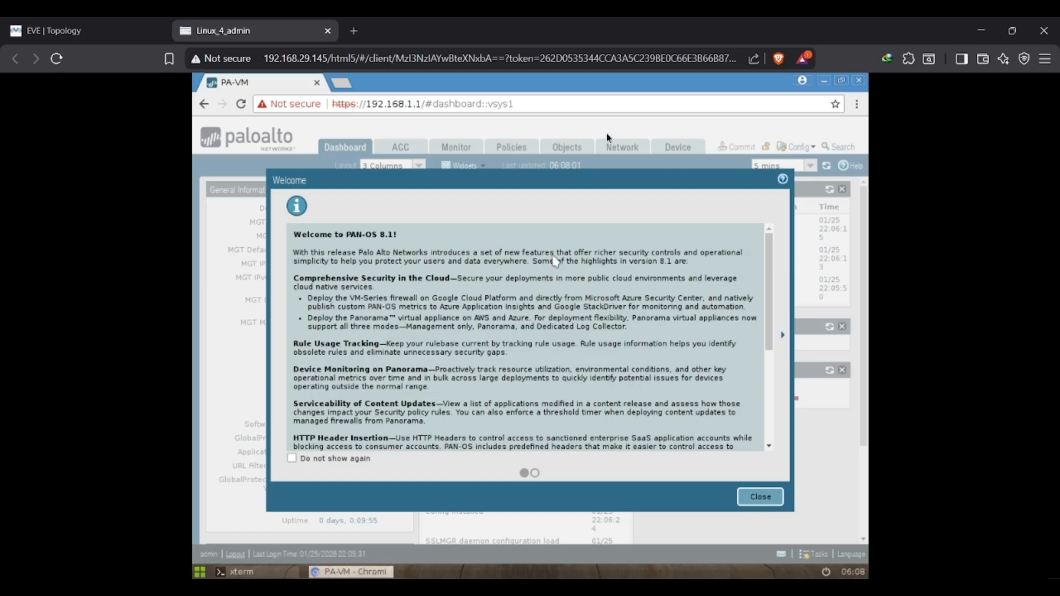
{"action": "left_click", "coordinate": [779, 497]}
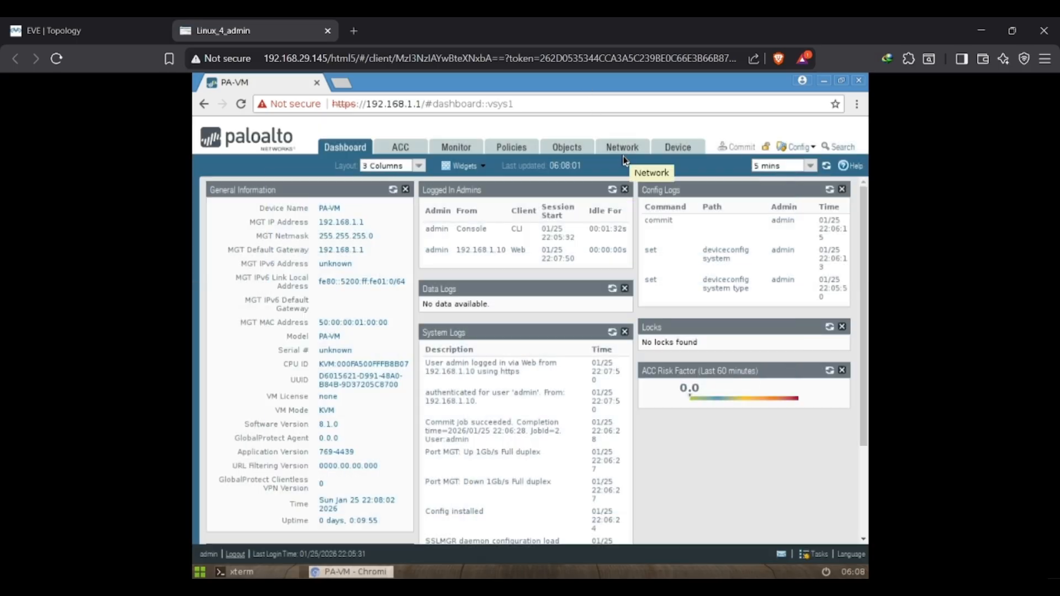
Show the firewall's Ethernet interface list and check in the EVE topology which firewall port connects to the switch.
{"action": "left_click", "coordinate": [623, 155]}
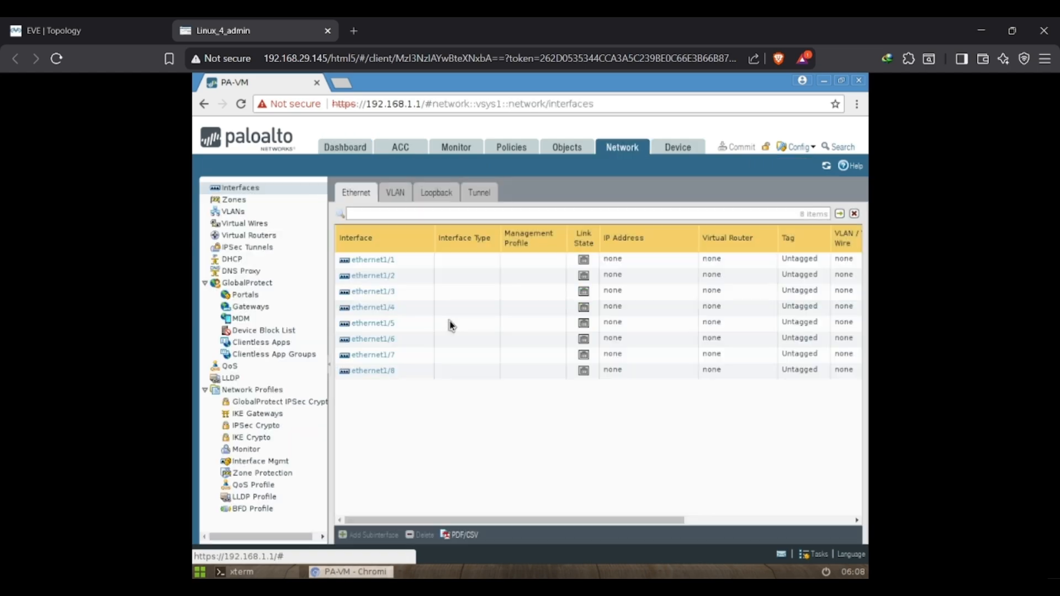
{"action": "left_click", "coordinate": [127, 22]}
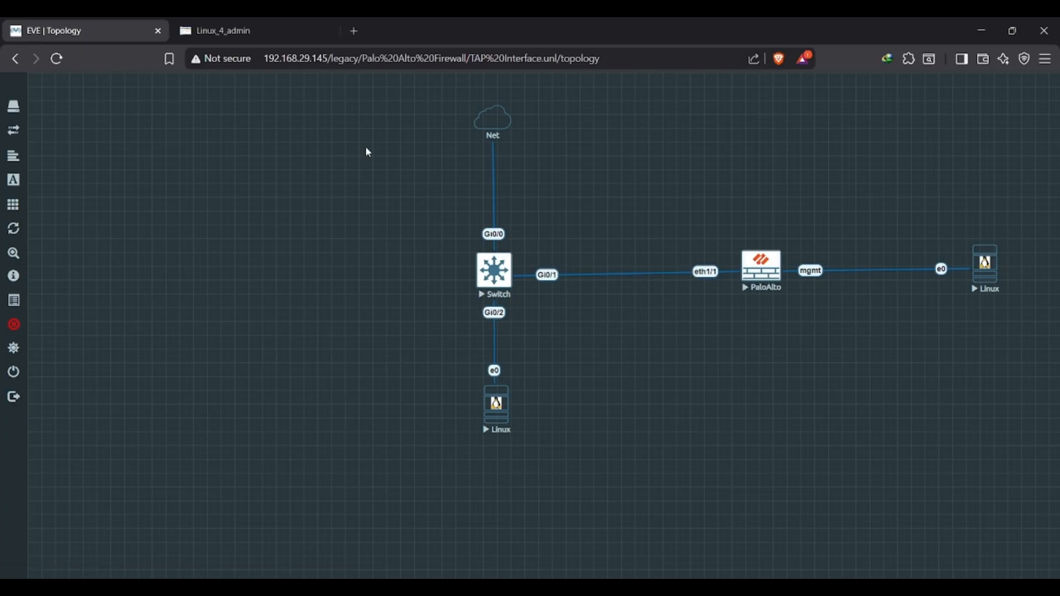
{"action": "left_click", "coordinate": [225, 22]}
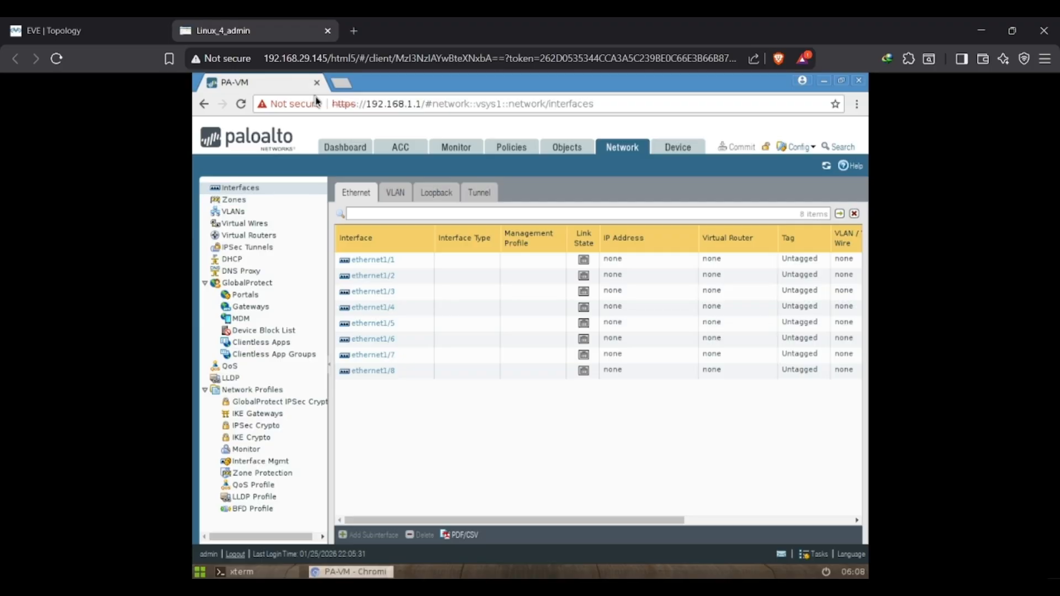
{"action": "left_click", "coordinate": [147, 22]}
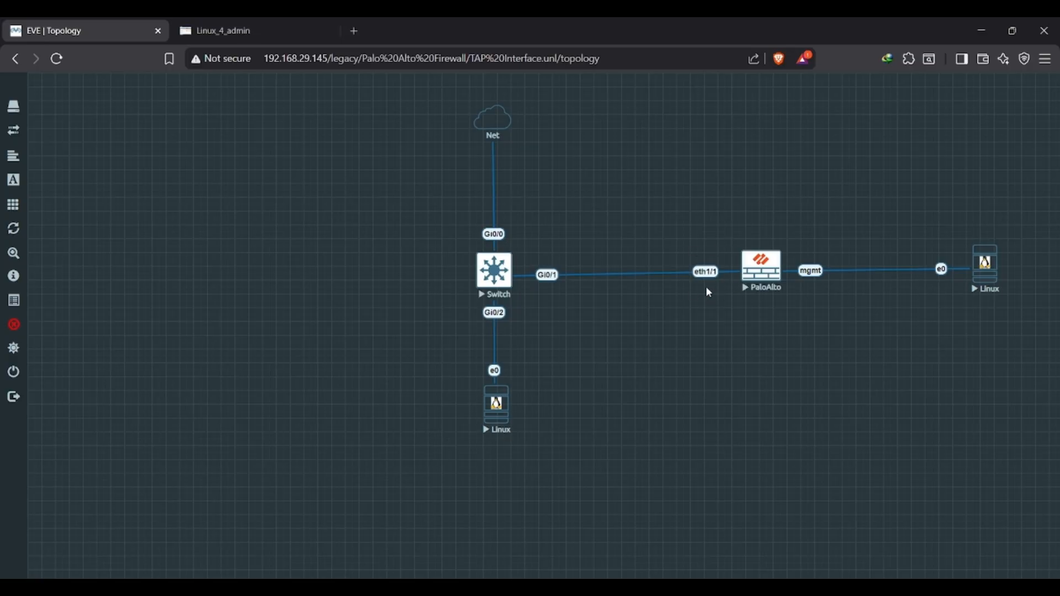
{"action": "left_click", "coordinate": [287, 20]}
Examine the ethernet1/1 interface settings and its security zone choices without saving anything.
{"action": "left_click", "coordinate": [383, 260]}
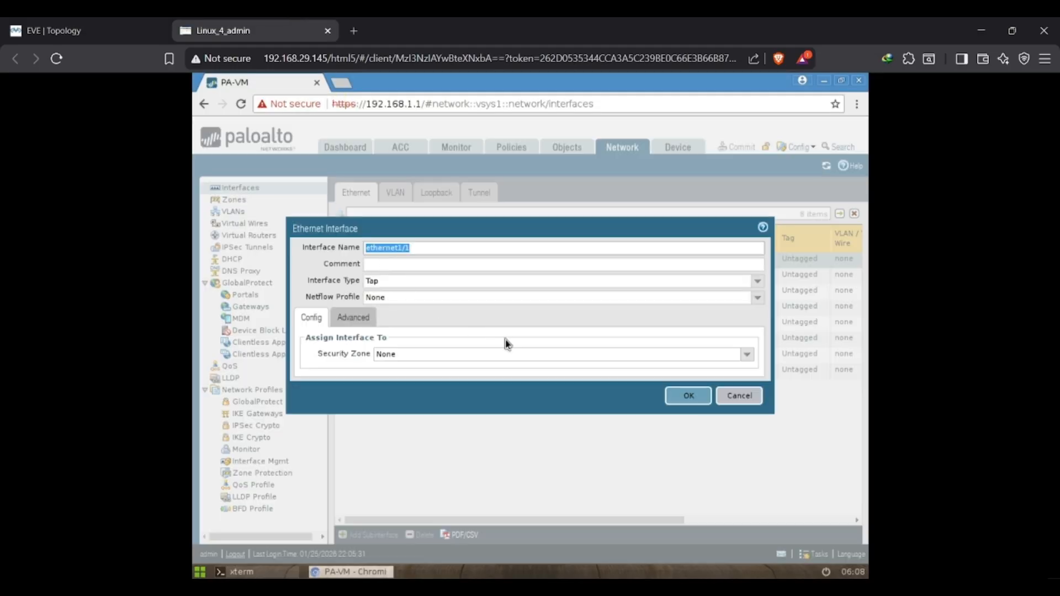
{"action": "left_click", "coordinate": [754, 401]}
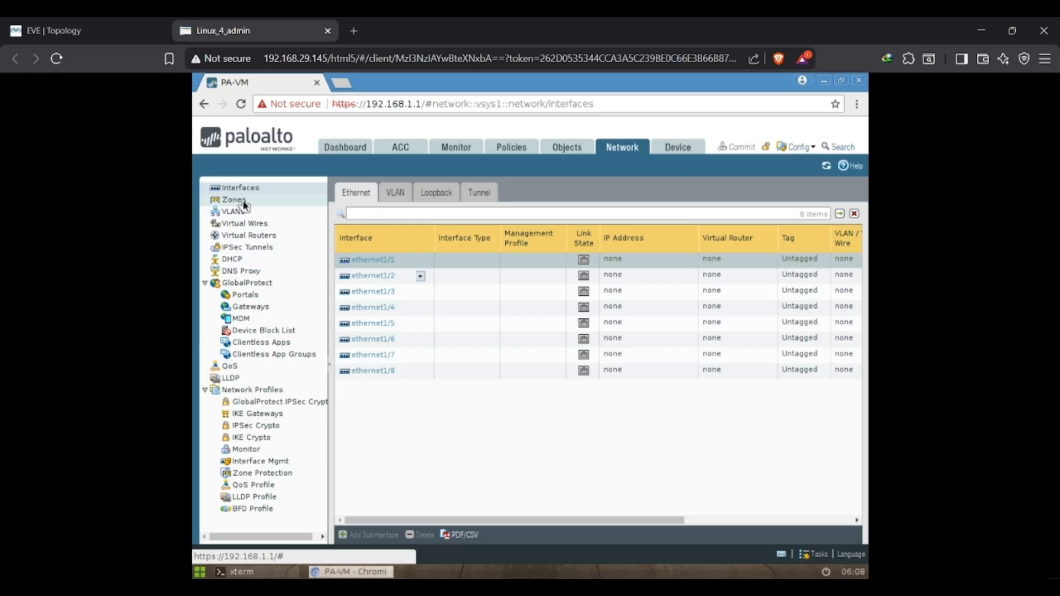
{"action": "left_click", "coordinate": [369, 265]}
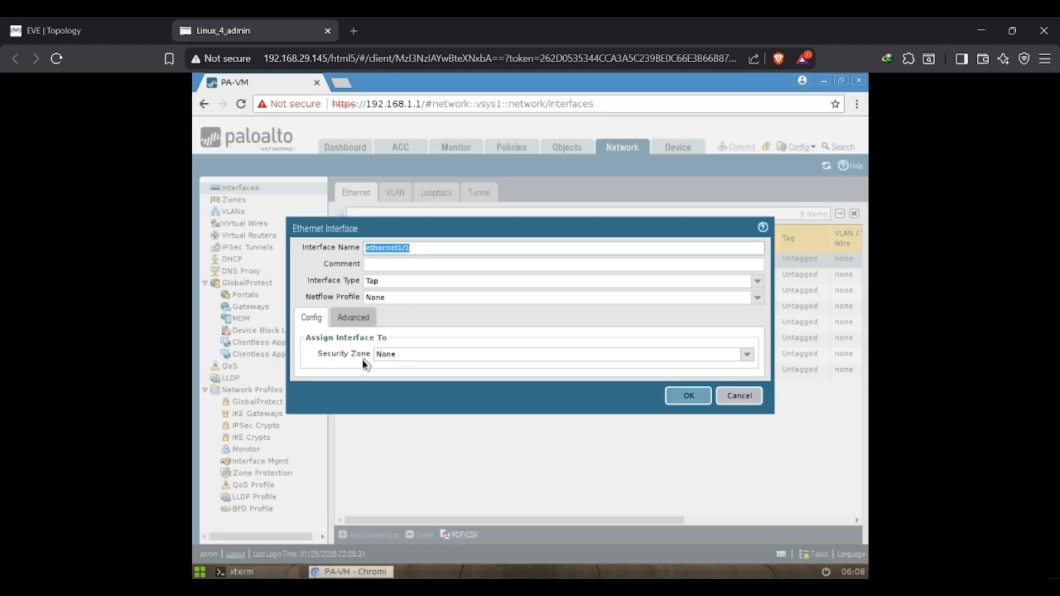
{"action": "left_click", "coordinate": [748, 356]}
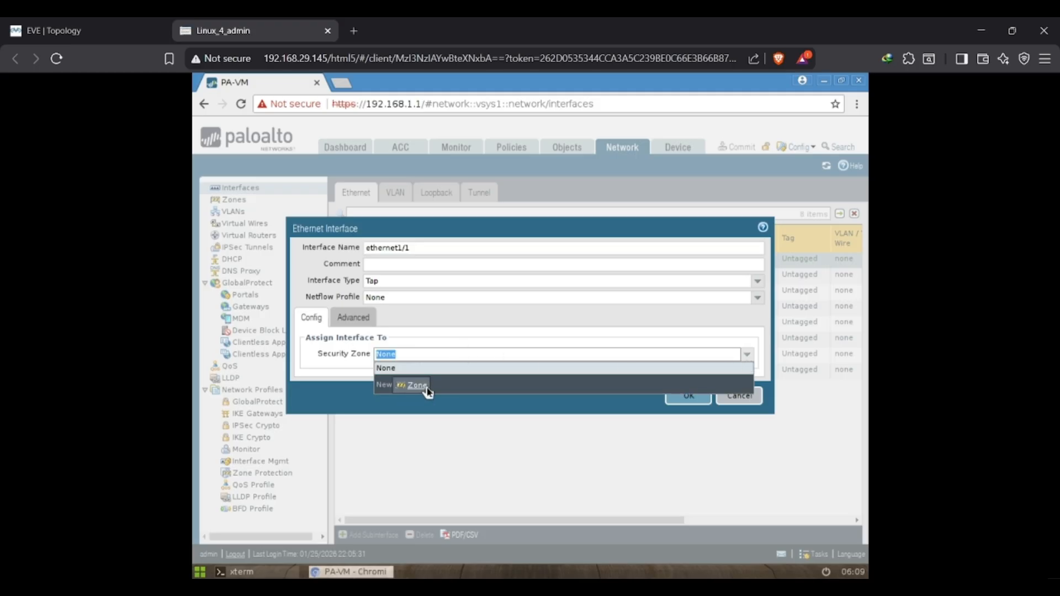
{"action": "left_click", "coordinate": [751, 410]}
{"action": "left_click", "coordinate": [746, 399]}
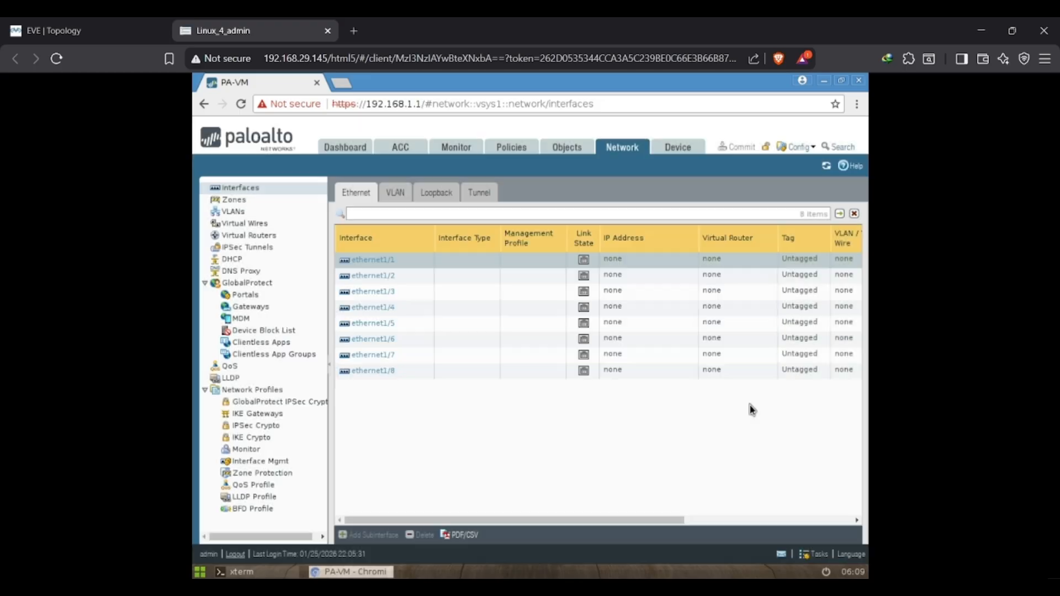
Examine the form for adding a new security zone, including its Type setting, and cancel it.
{"action": "left_click", "coordinate": [235, 204]}
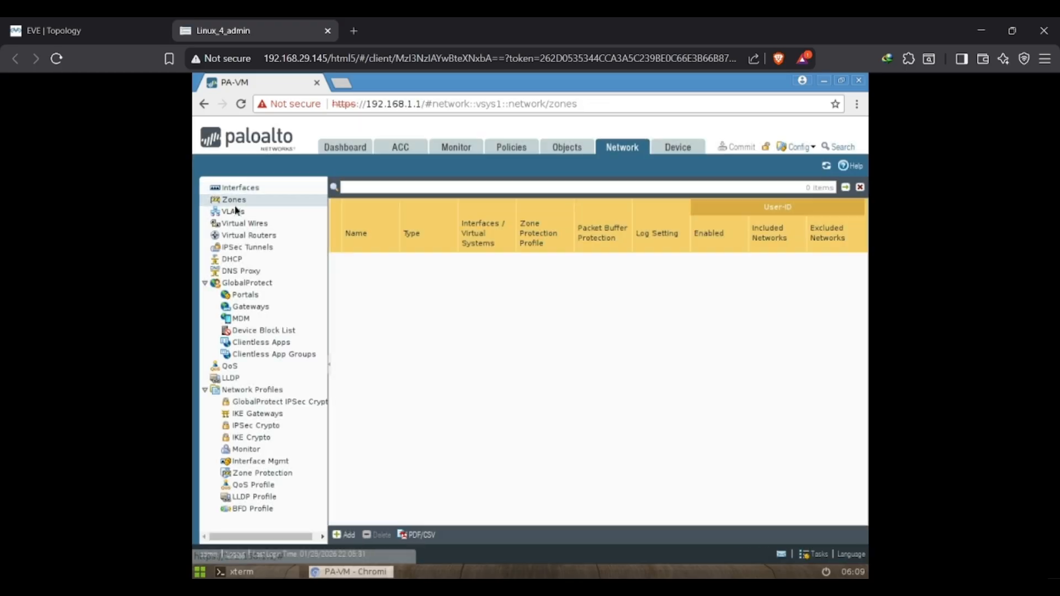
{"action": "left_click", "coordinate": [344, 535]}
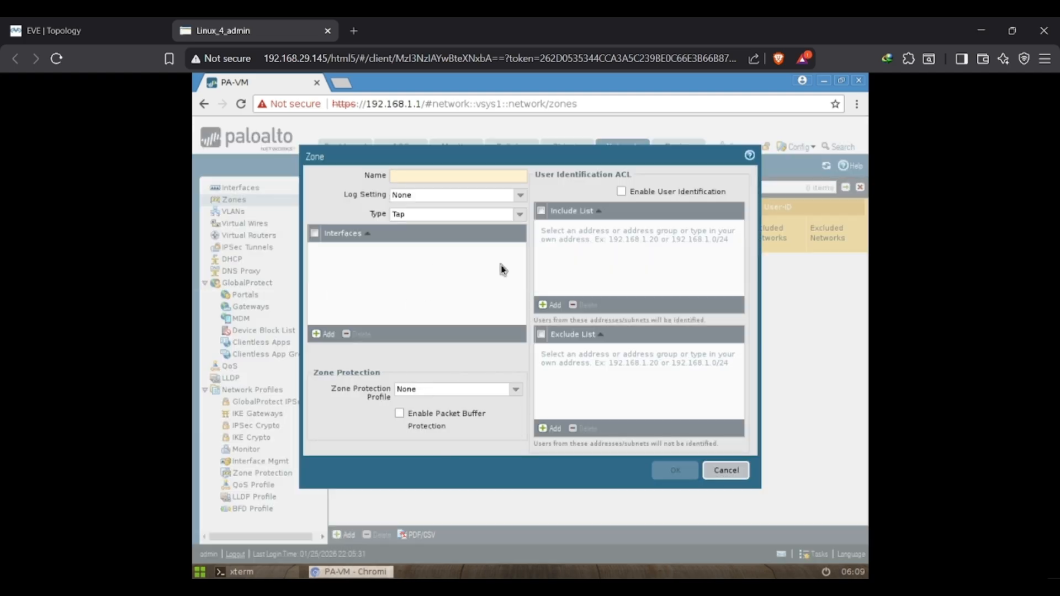
{"action": "double_click", "coordinate": [379, 216]}
{"action": "left_click", "coordinate": [727, 471]}
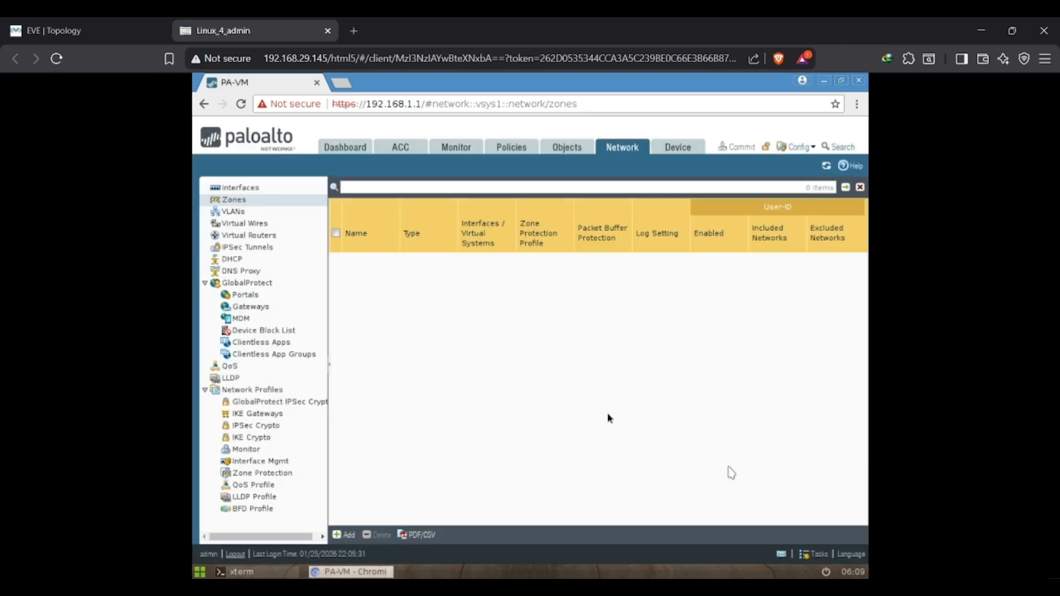
Open the ethernet1/1 interface settings and choose Tap as the interface type.
{"action": "left_click", "coordinate": [246, 189]}
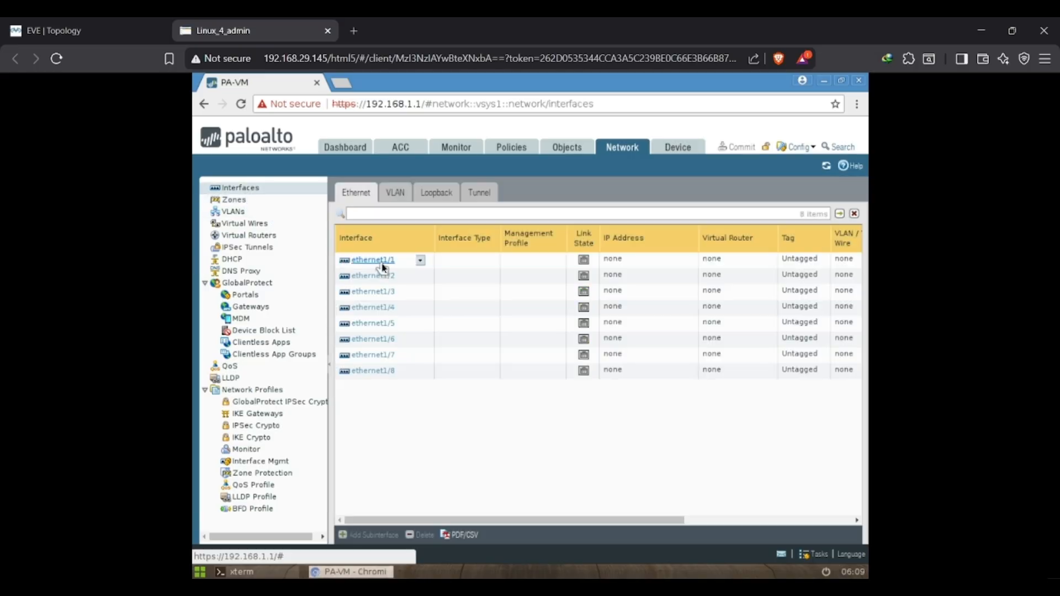
{"action": "left_click", "coordinate": [381, 261]}
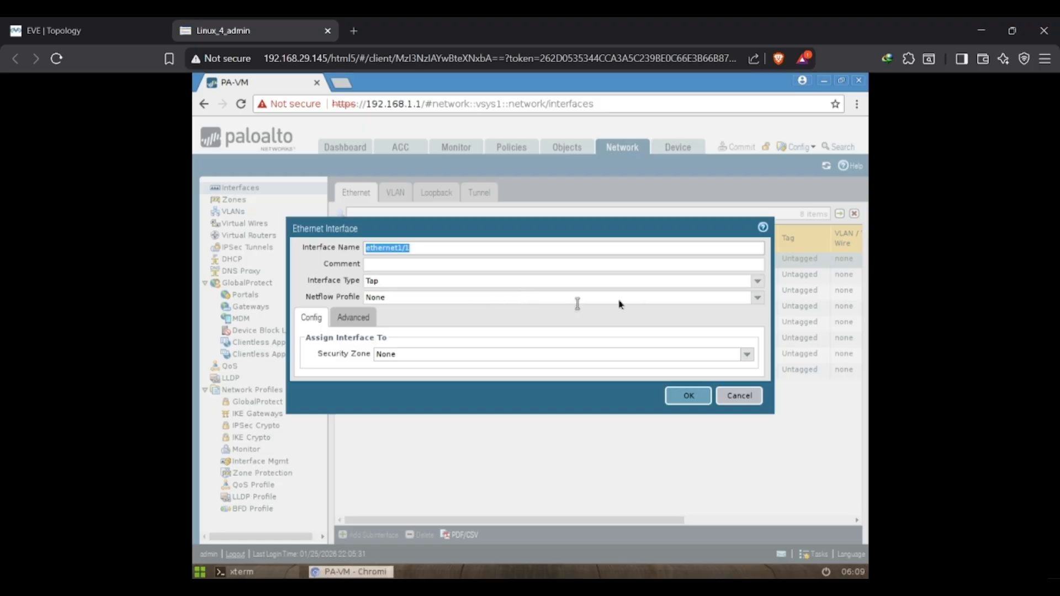
{"action": "left_click", "coordinate": [758, 281]}
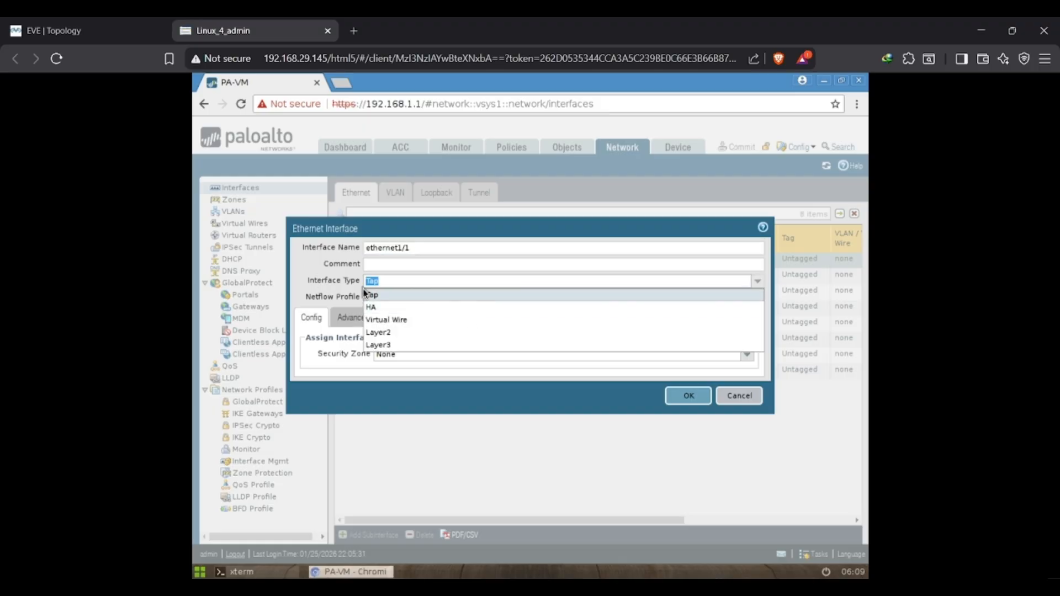
{"action": "left_click", "coordinate": [389, 298]}
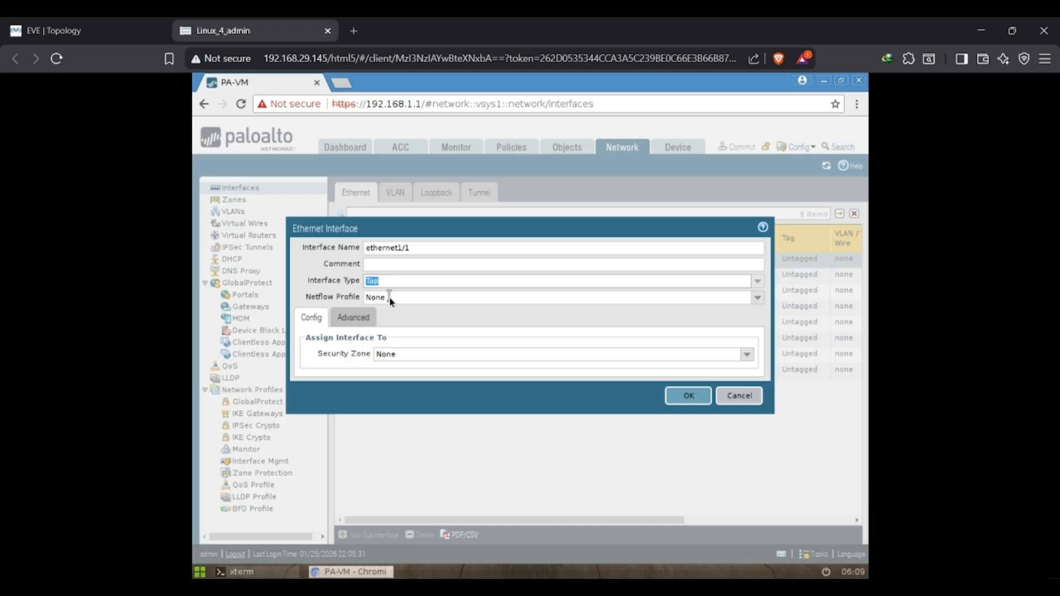
Create a new security zone named TAP ZONE and assign it to ethernet1/1.
{"action": "left_click", "coordinate": [745, 360]}
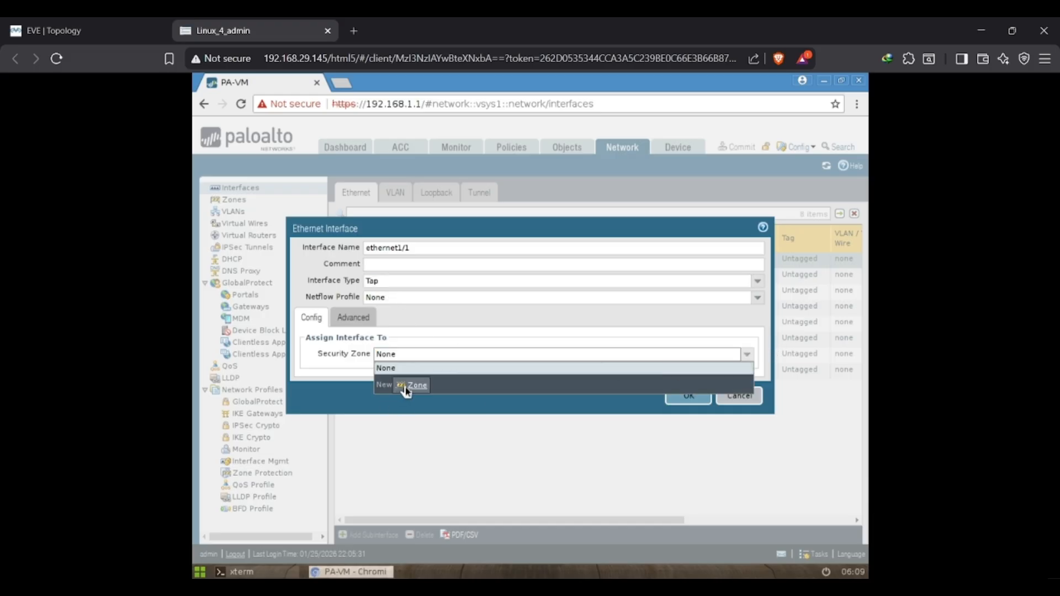
{"action": "left_click", "coordinate": [412, 386]}
{"action": "left_click", "coordinate": [411, 385]}
{"action": "type", "text": "TAP"}
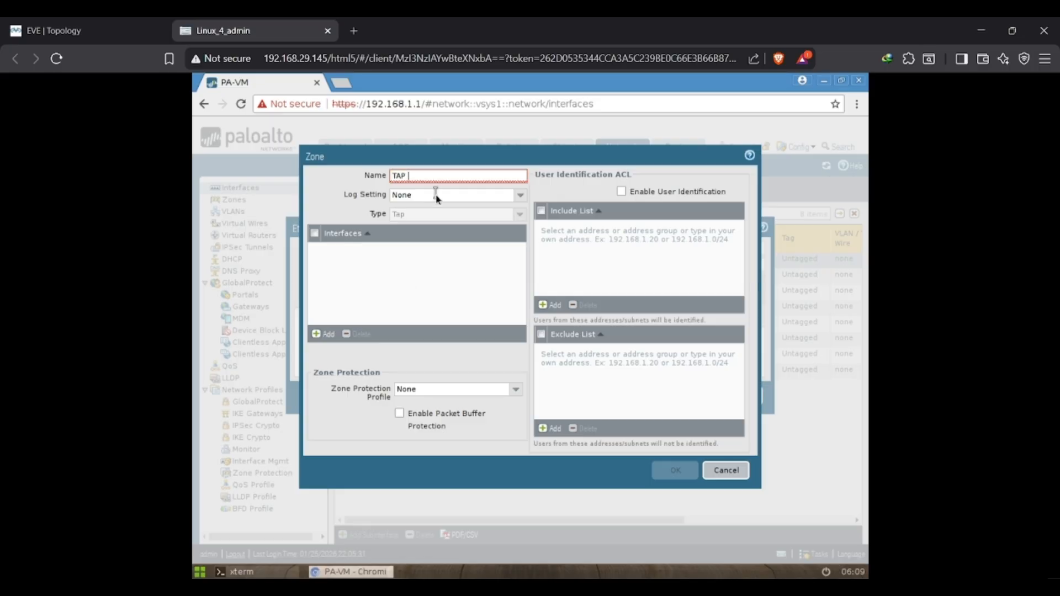
{"action": "type", "text": " ZONE"}
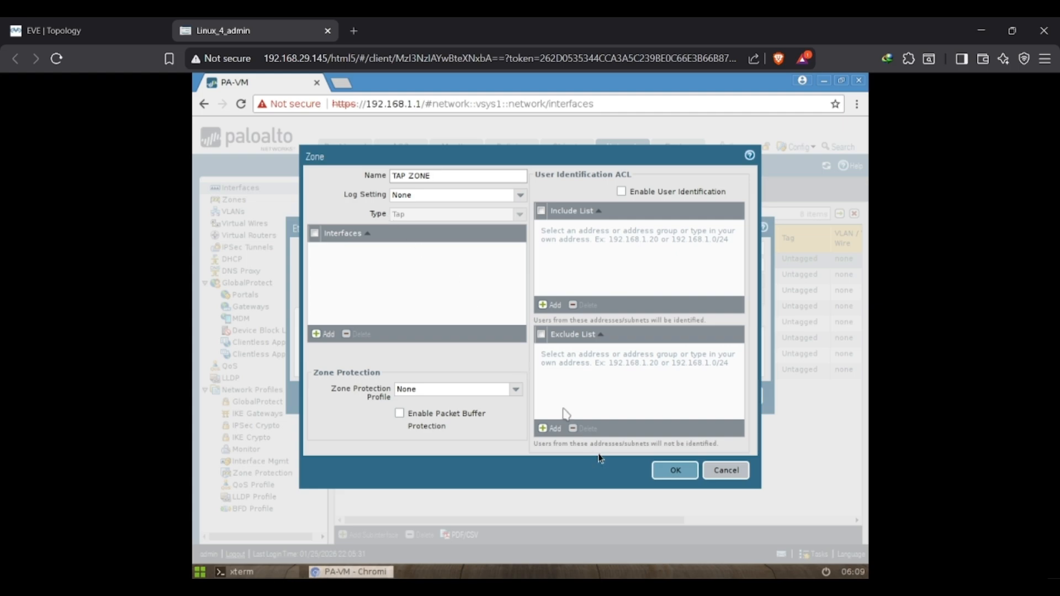
{"action": "left_click", "coordinate": [676, 473]}
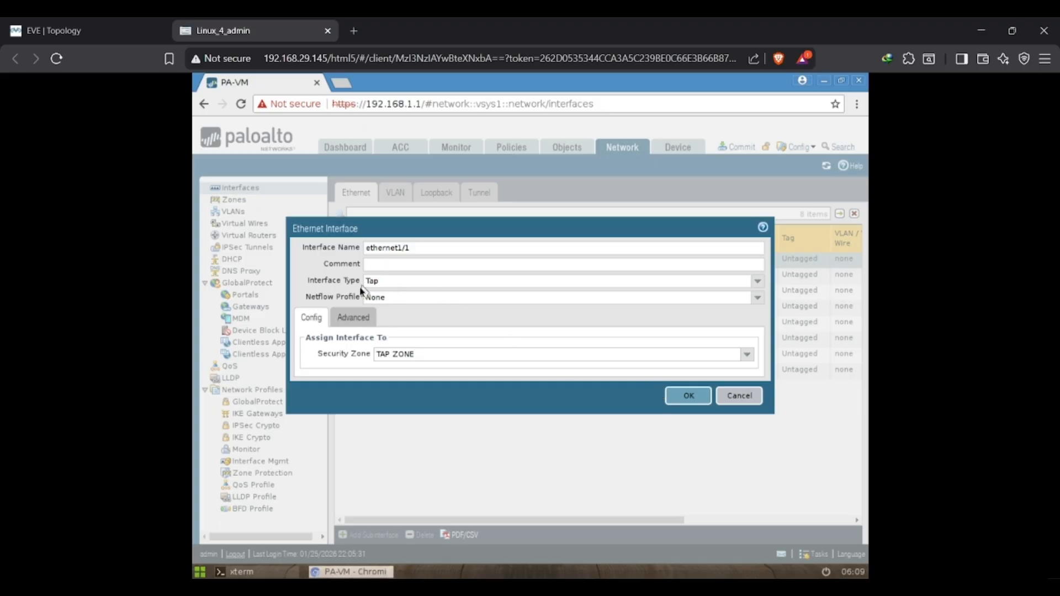
Save the ethernet1/1 settings and show the firewall's zone list.
{"action": "left_click_drag", "start_coordinate": [307, 282], "coordinate": [352, 281]}
{"action": "left_click", "coordinate": [681, 398]}
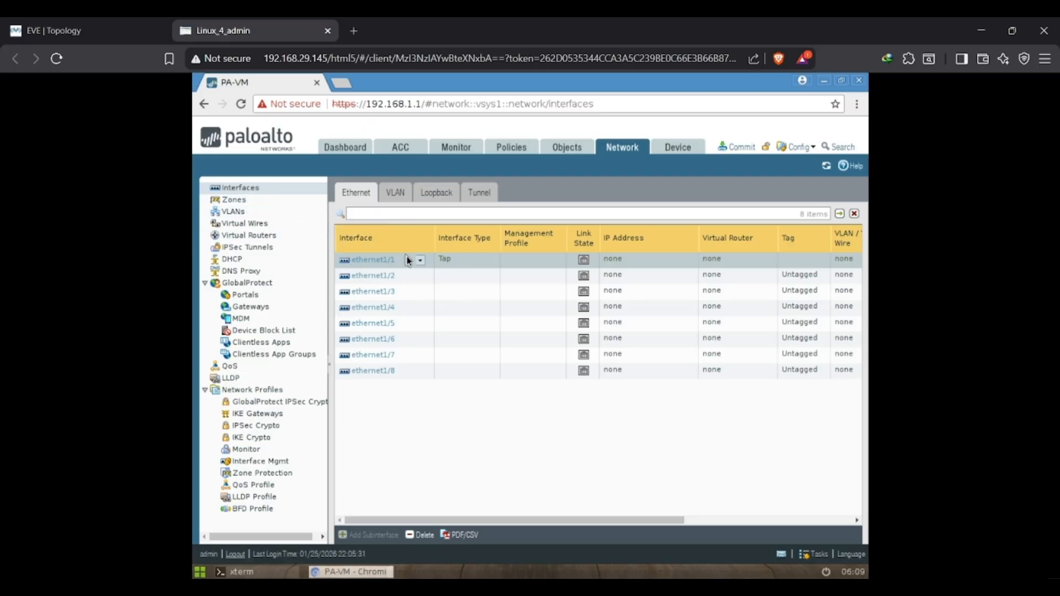
{"action": "left_click", "coordinate": [235, 201]}
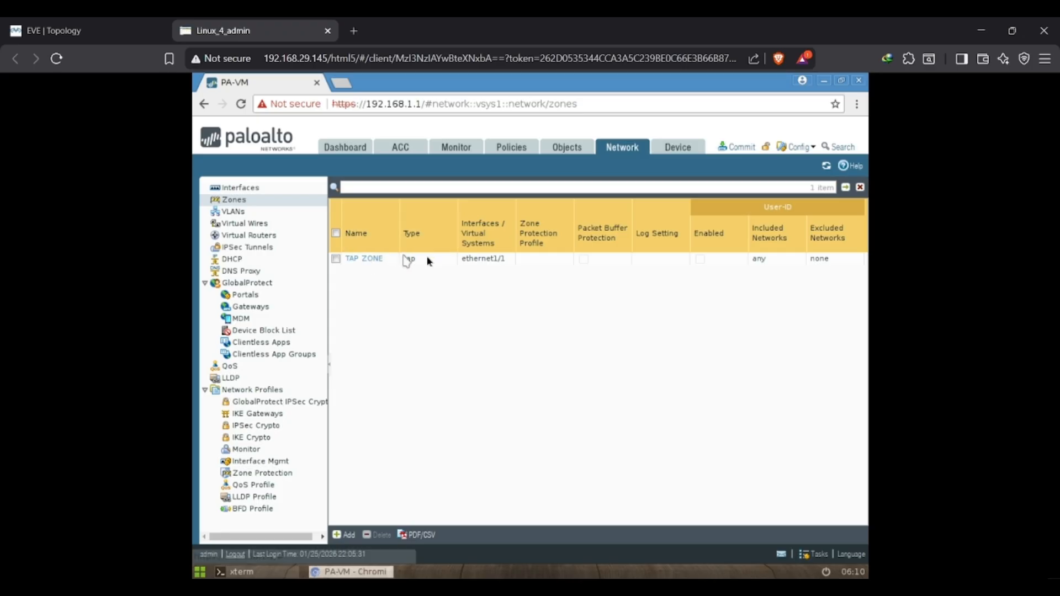
Add a security policy rule named TAP POLICY with TAP ZONE as its source zone.
{"action": "left_click", "coordinate": [504, 147]}
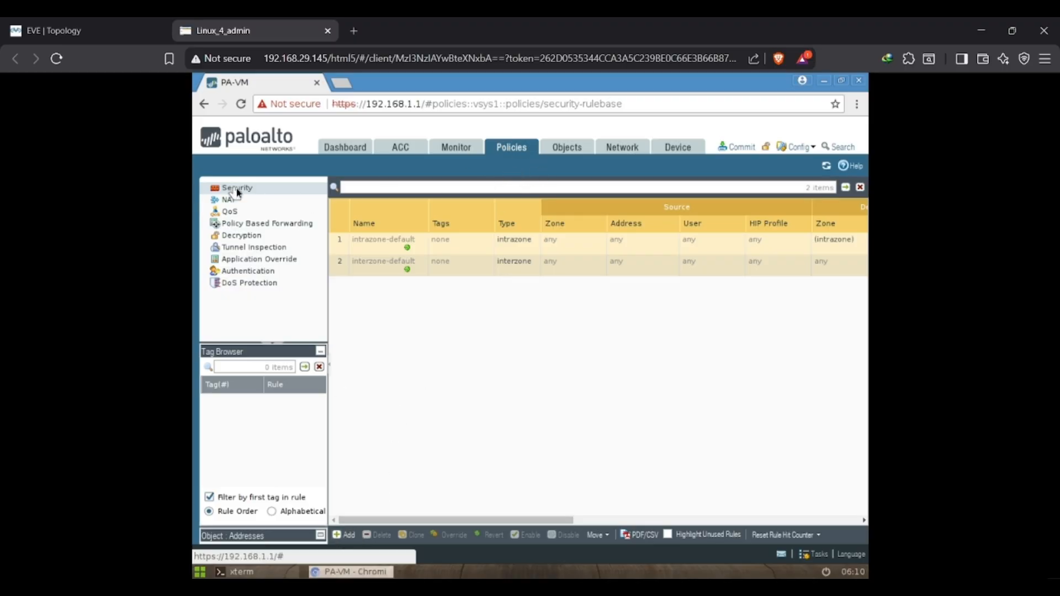
{"action": "left_click", "coordinate": [345, 535]}
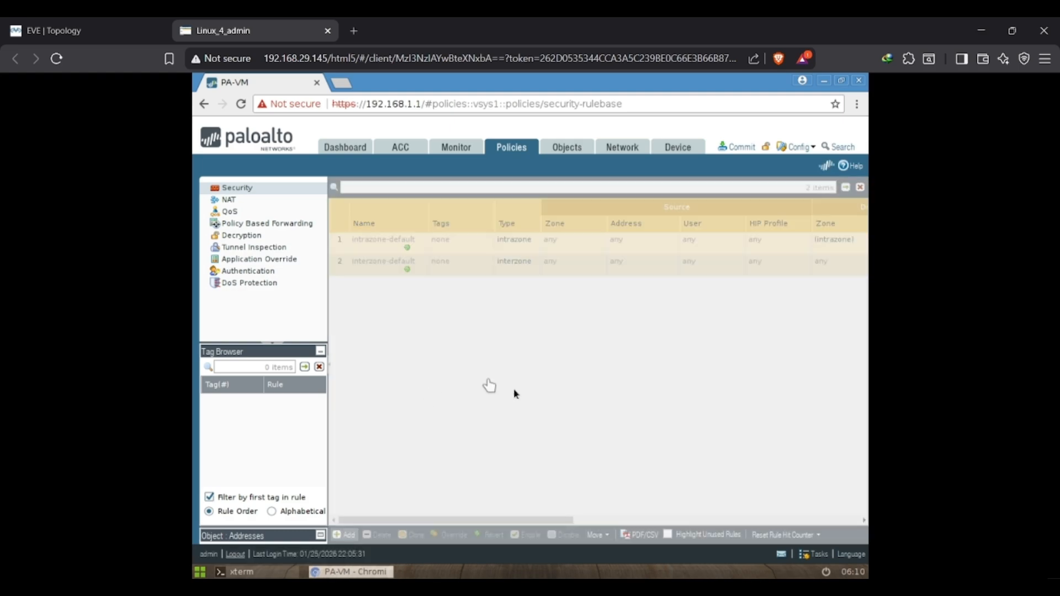
{"action": "type", "text": "TAP POLI"}
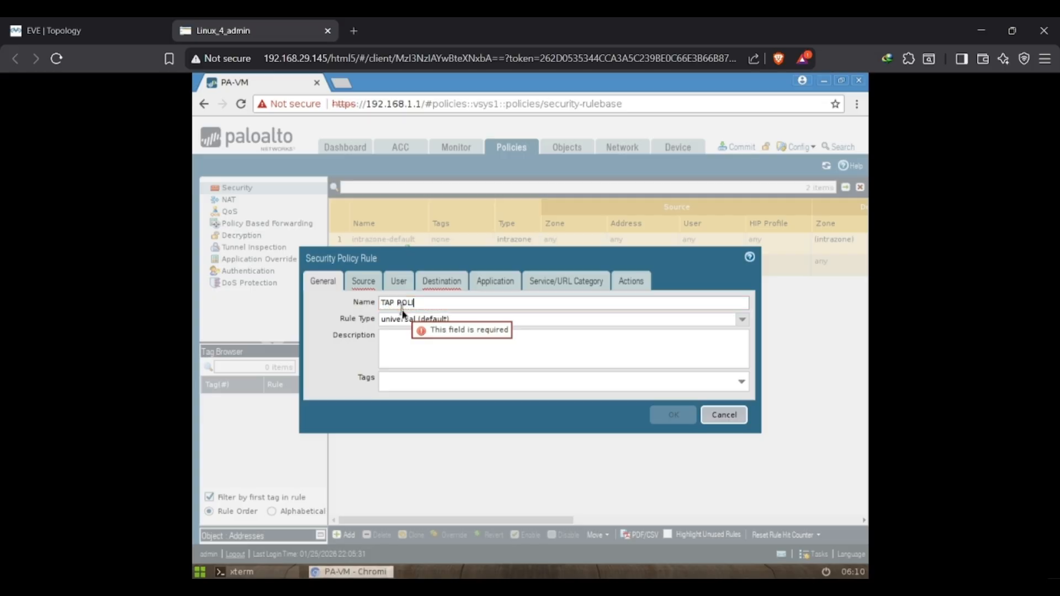
{"action": "type", "text": "CY"}
{"action": "left_click", "coordinate": [355, 282]}
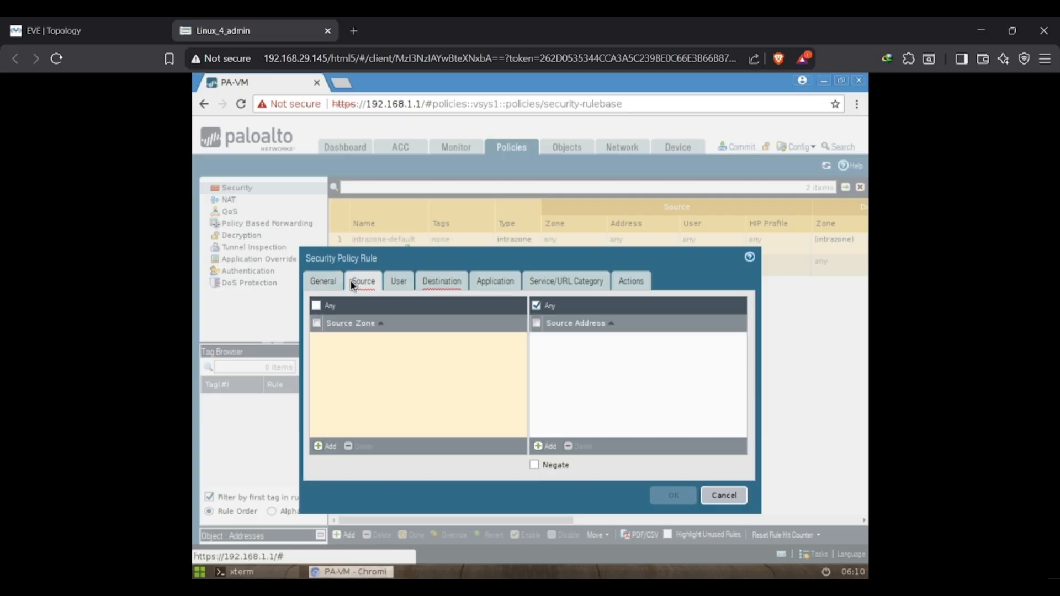
{"action": "left_click", "coordinate": [327, 445]}
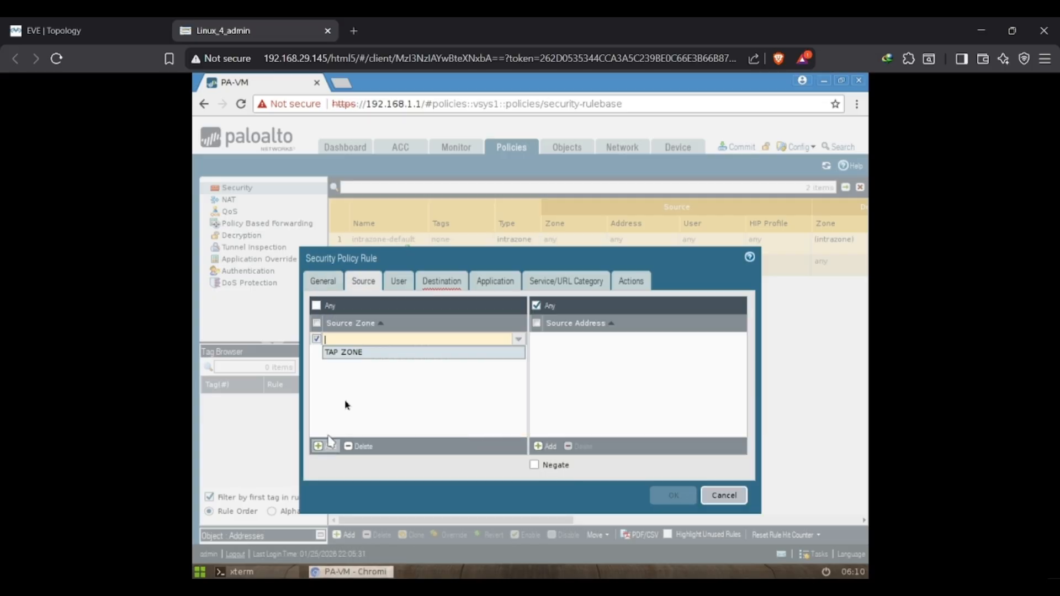
{"action": "left_click", "coordinate": [357, 356]}
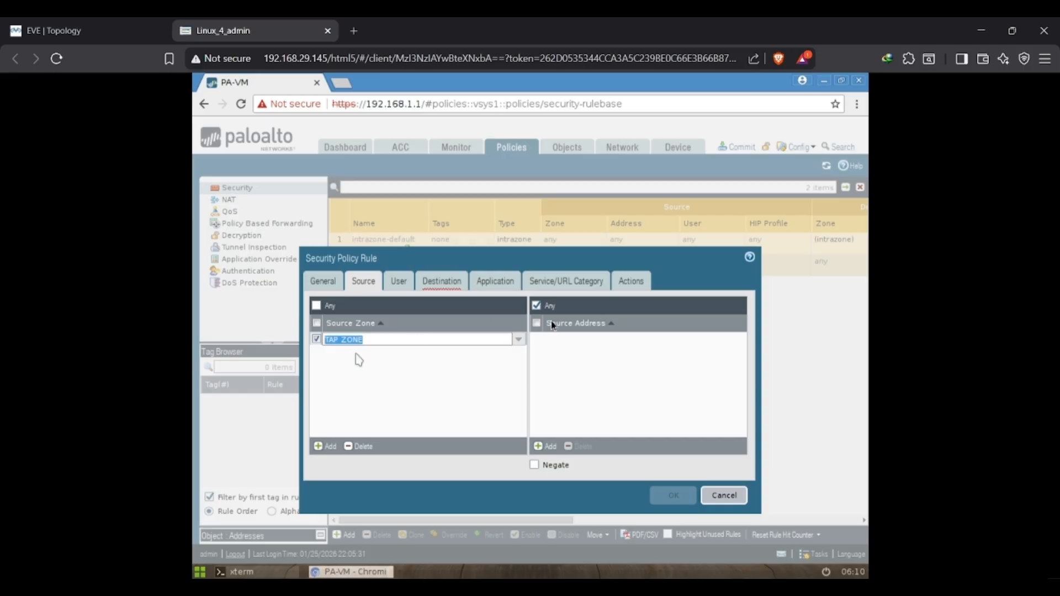
Set the policy rule's destination zone to TAP ZONE and save the rule.
{"action": "left_click", "coordinate": [443, 283]}
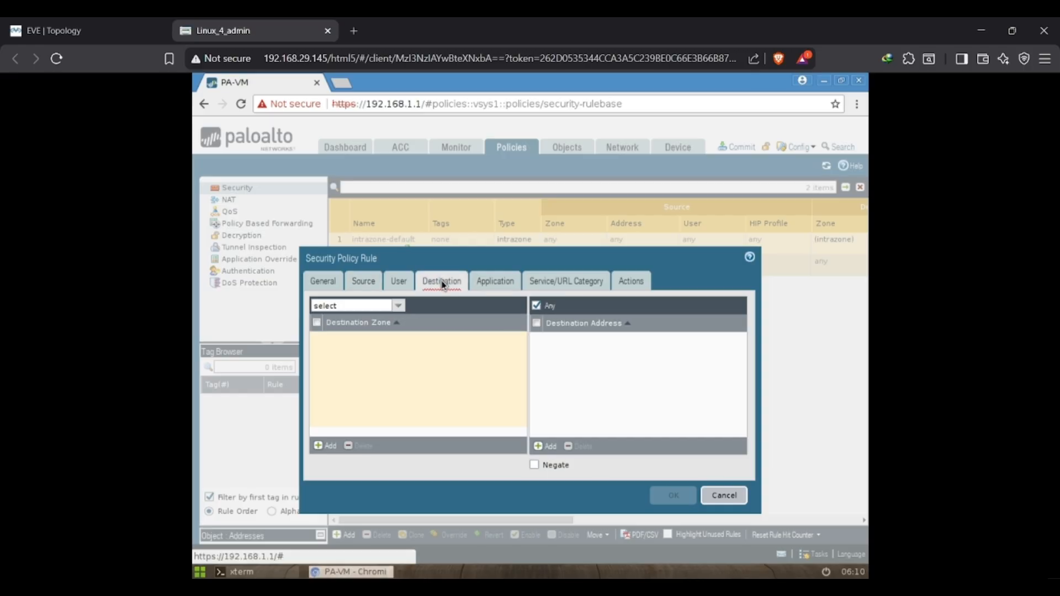
{"action": "left_click", "coordinate": [321, 448]}
{"action": "left_click", "coordinate": [366, 354]}
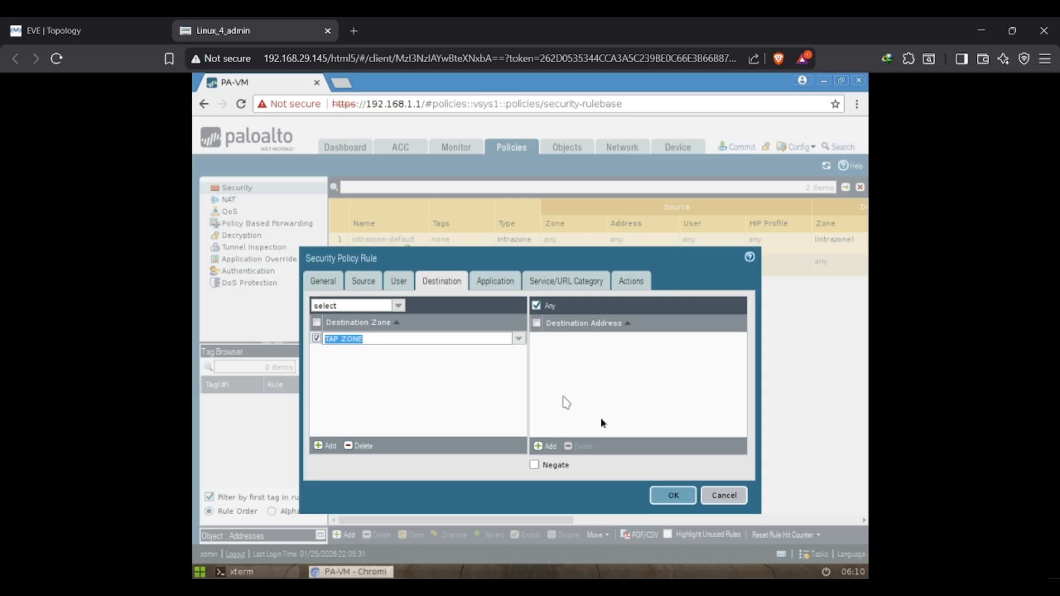
{"action": "left_click", "coordinate": [674, 496]}
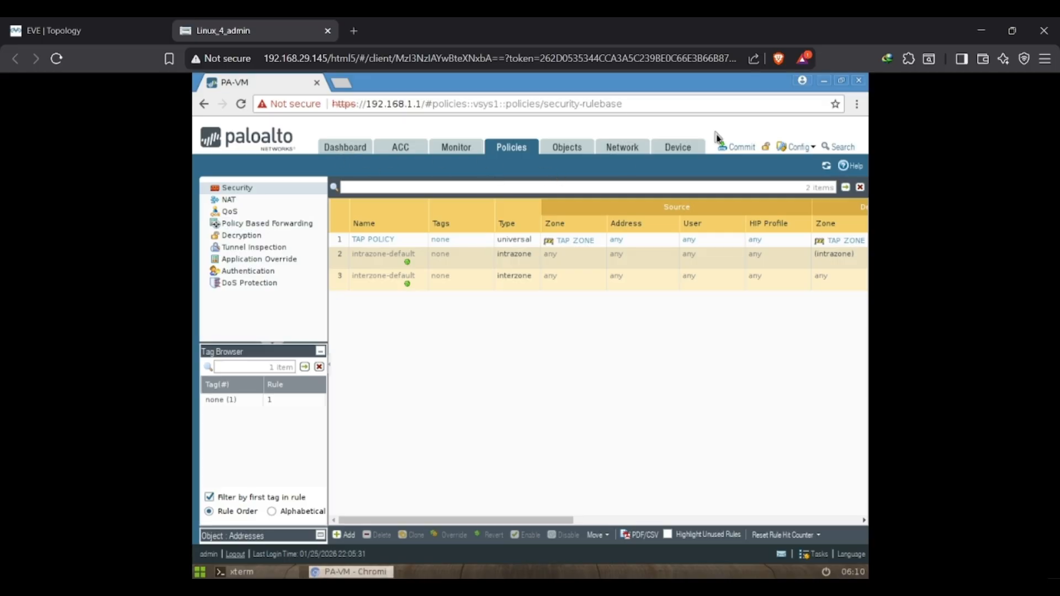
Commit all changes on the firewall and switch to the EVE topology.
{"action": "left_click", "coordinate": [734, 148]}
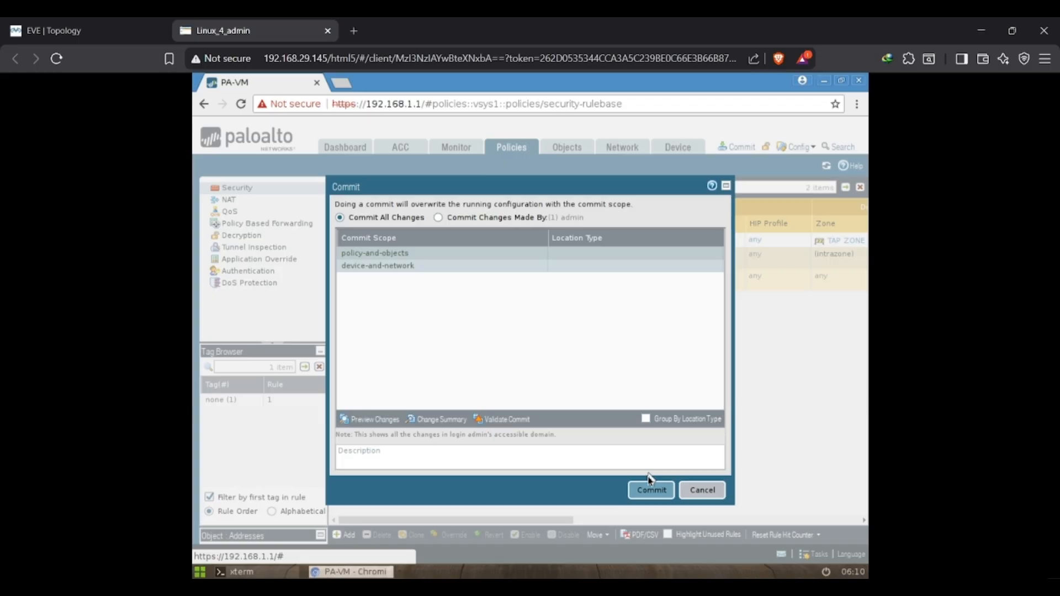
{"action": "left_click", "coordinate": [648, 494]}
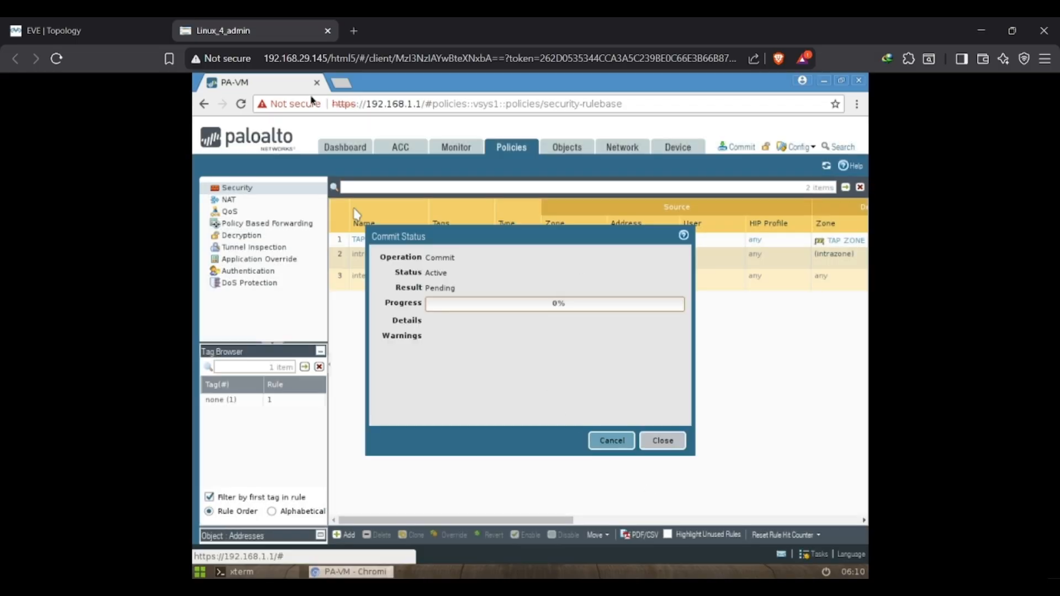
{"action": "left_click", "coordinate": [126, 25]}
{"action": "left_click", "coordinate": [199, 31]}
{"action": "left_click", "coordinate": [104, 23]}
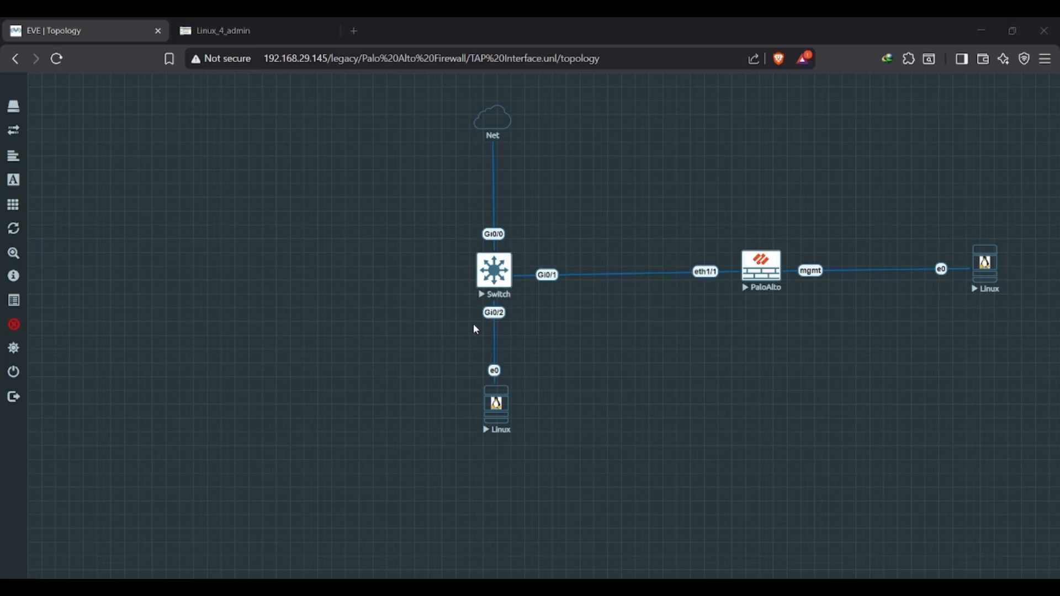
Review the Switch section of the Notepad notes for the monitor session commands, and return to the topology.
{"action": "key", "text": "alt+Tab"}
{"action": "left_click", "coordinate": [568, 394]}
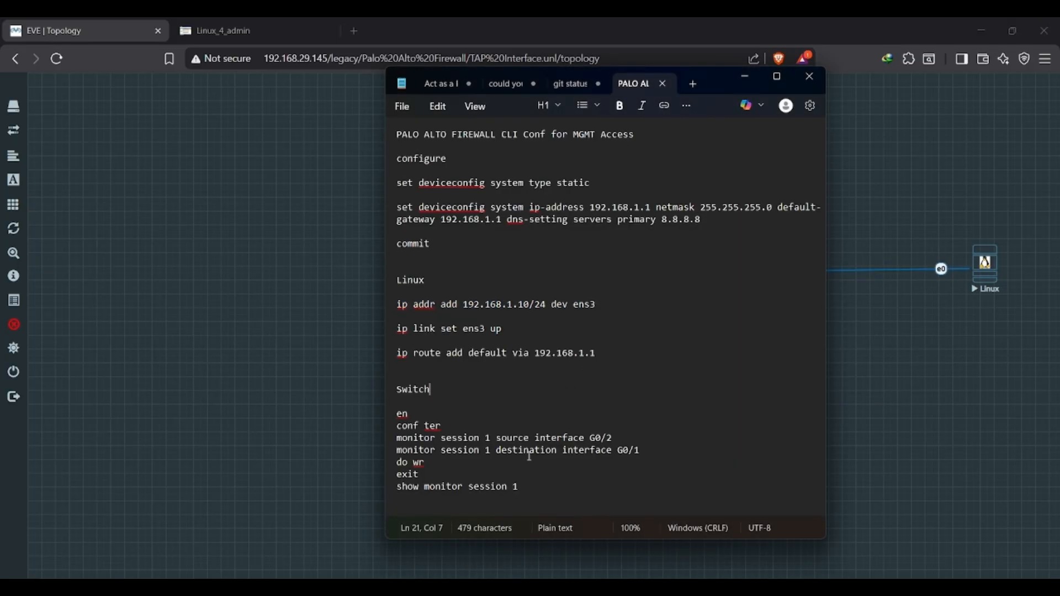
{"action": "left_click_drag", "start_coordinate": [523, 486], "coordinate": [396, 414]}
{"action": "key", "text": "alt+Tab"}
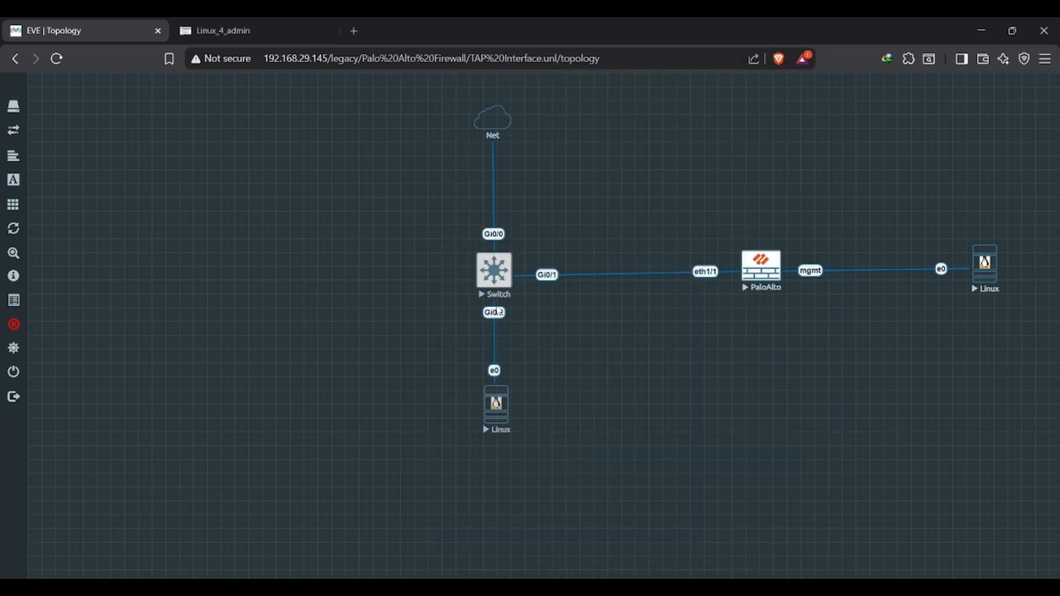
Open the Switch console from the topology, check the firewall's commit status, and return to the console.
{"action": "left_click", "coordinate": [515, 259]}
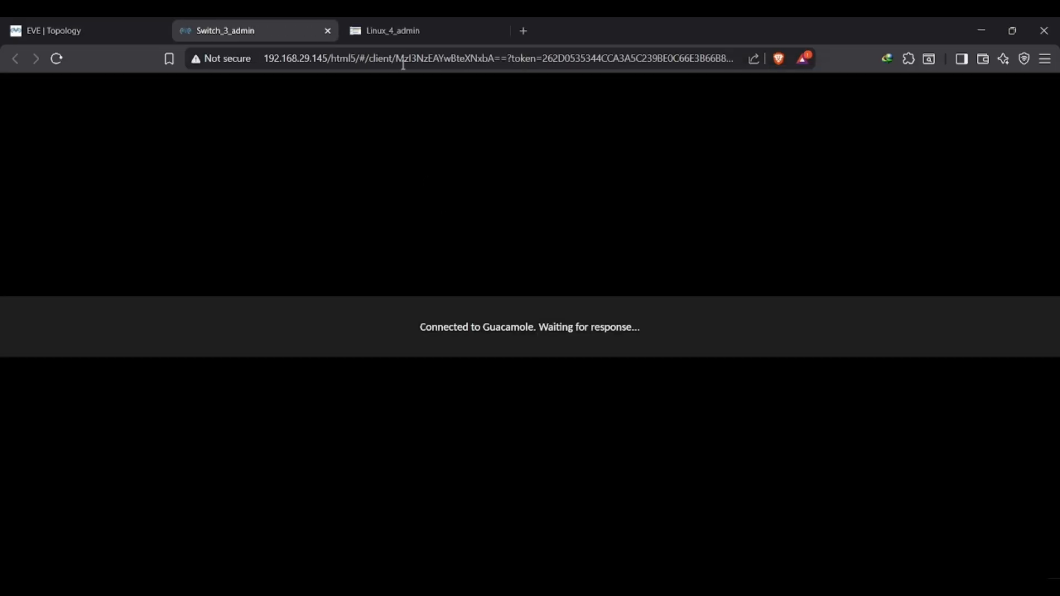
{"action": "left_click", "coordinate": [395, 22]}
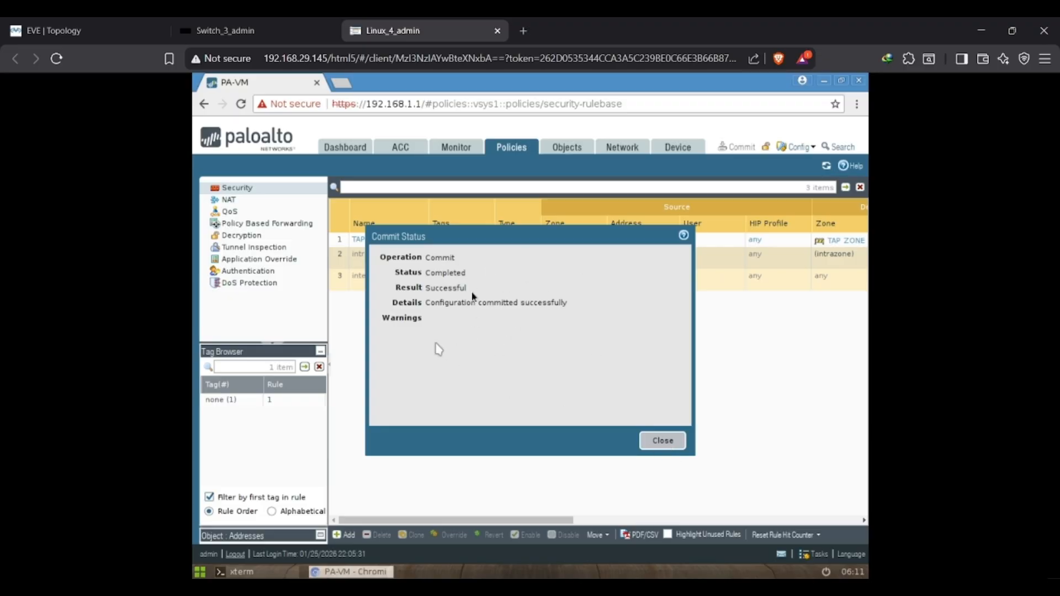
{"action": "left_click", "coordinate": [281, 20]}
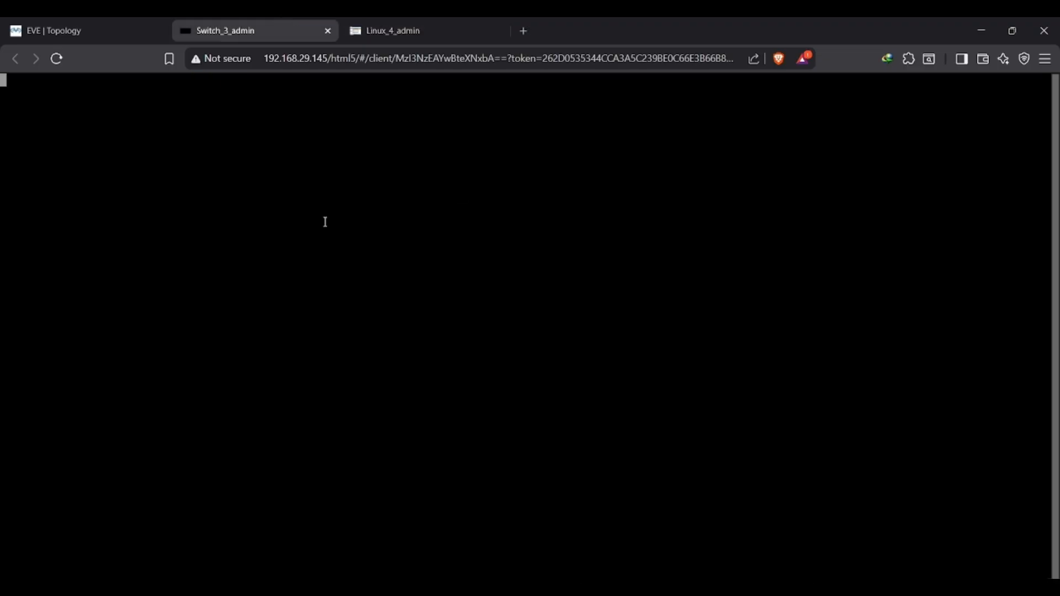
Enter global configuration mode on the switch and set its hostname to S1.
{"action": "key", "text": "Return"}
{"action": "type", "text": "en"}
{"action": "key", "text": "Return"}
{"action": "type", "text": "sho"}
{"action": "key", "text": "BackSpace"}
{"action": "key", "text": "BackSpace"}
{"action": "key", "text": "BackSpace"}
{"action": "type", "text": "conf ter"}
{"action": "key", "text": "Return"}
{"action": "type", "text": "hos"}
{"action": "key", "text": "Tab"}
{"action": "type", "text": "S1"}
{"action": "key", "text": "Return"}
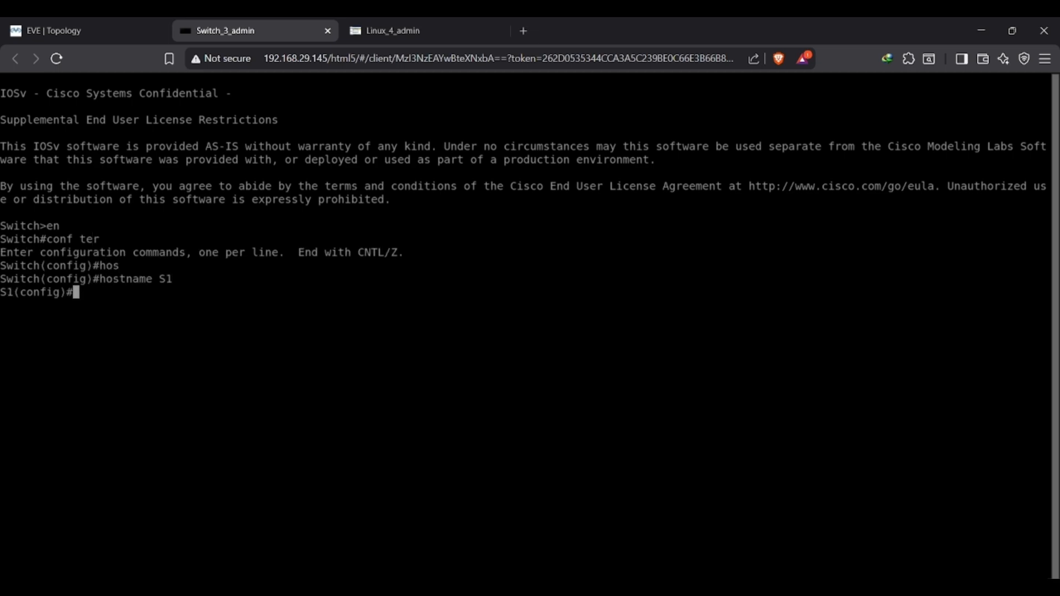
Check the monitor session source command in the Notepad notes and return to the switch console.
{"action": "key", "text": "alt+Tab"}
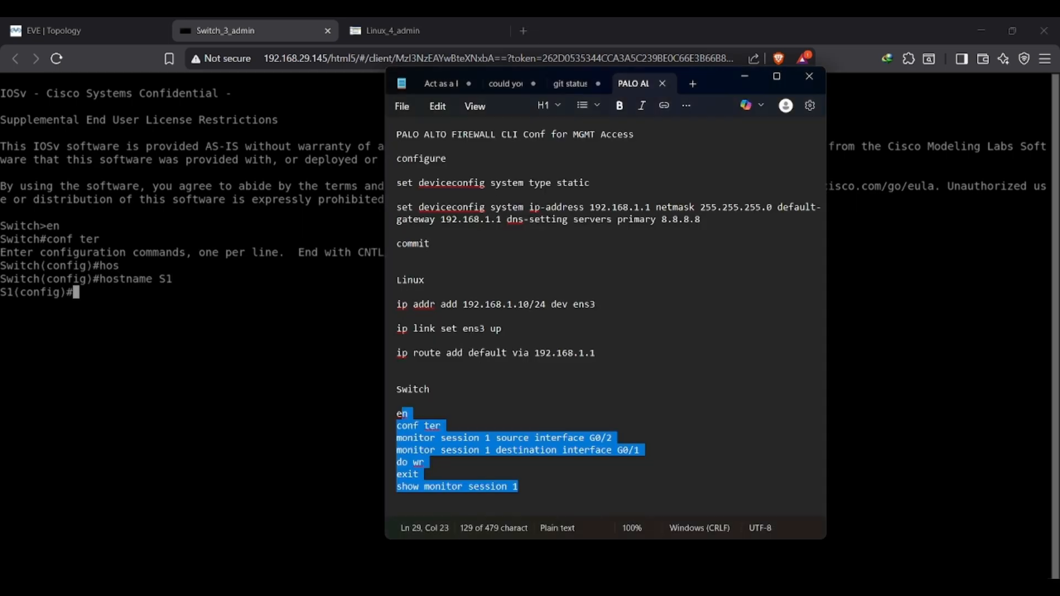
{"action": "left_click", "coordinate": [435, 439]}
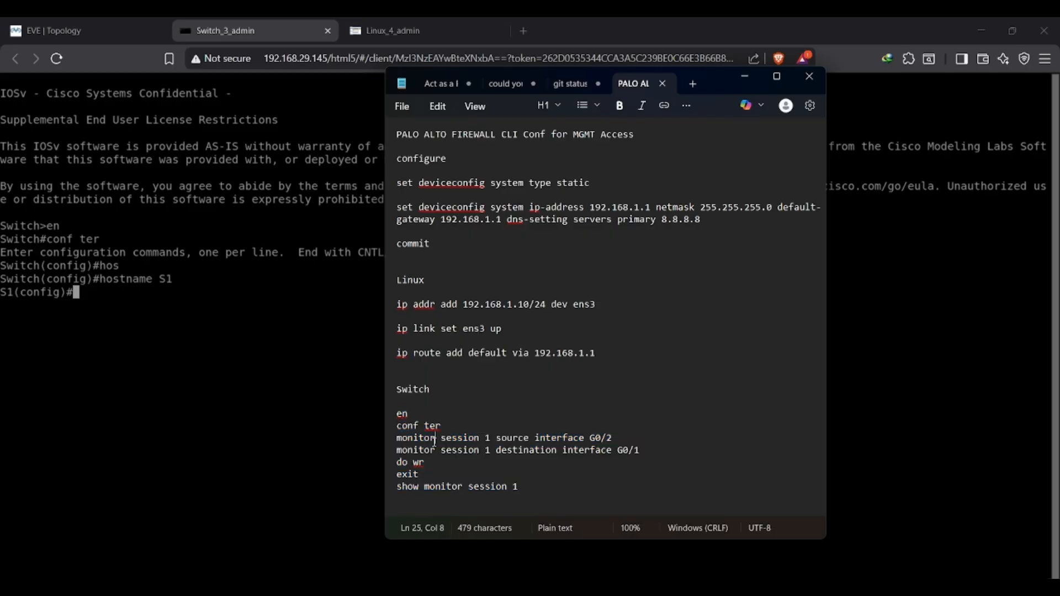
{"action": "left_click_drag", "start_coordinate": [400, 439], "coordinate": [480, 439]}
{"action": "left_click", "coordinate": [371, 405]}
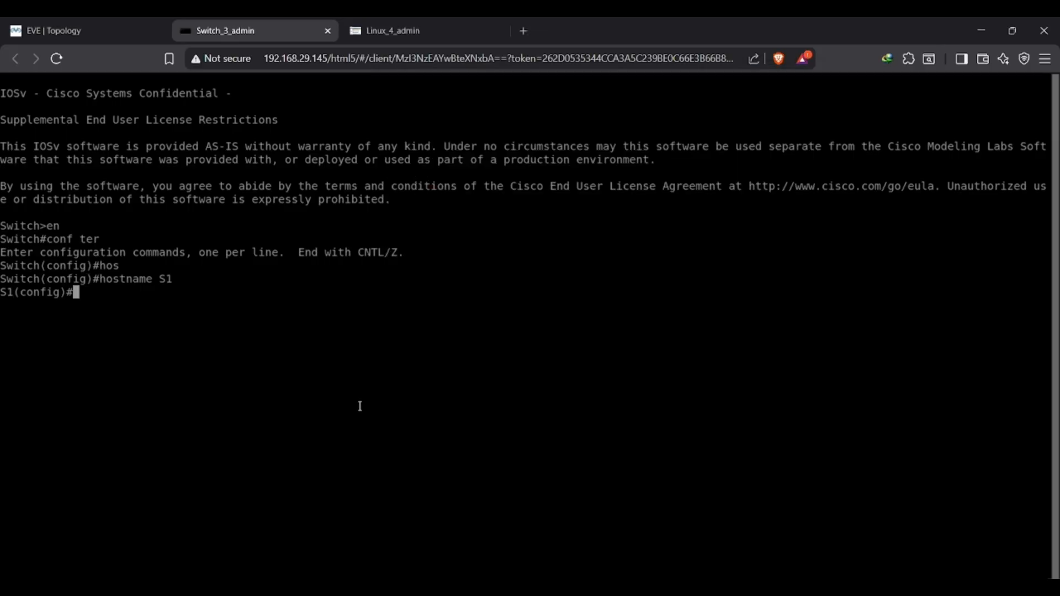
Begin a monitor session command in the switch's configuration mode and list the allowed session numbers.
{"action": "type", "text": "mons"}
{"action": "key", "text": "Tab"}
{"action": "key", "text": "BackSpace"}
{"action": "key", "text": "BackSpace"}
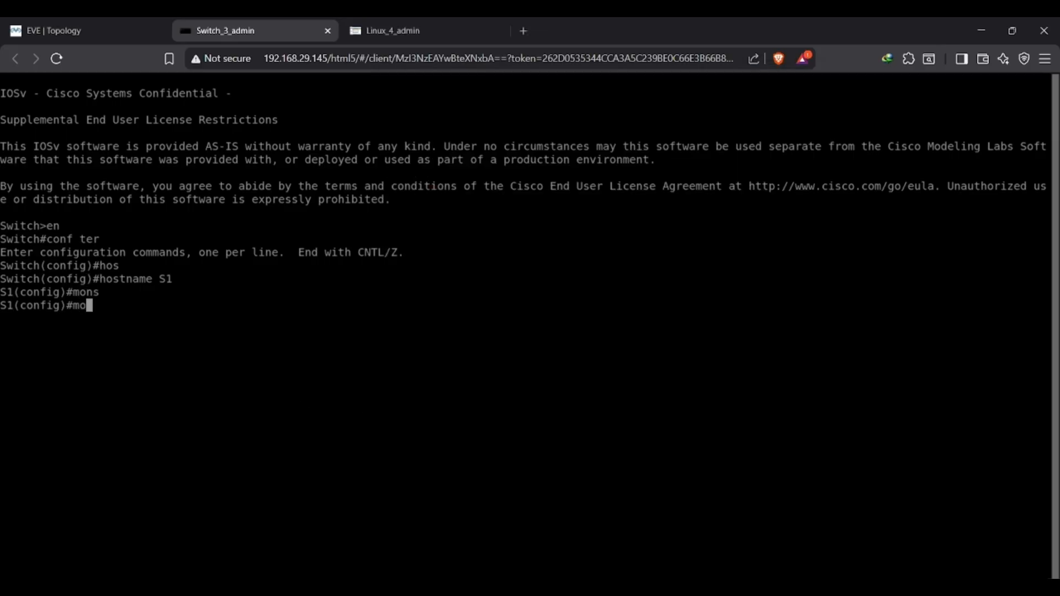
{"action": "type", "text": "n"}
{"action": "key", "text": "Tab"}
{"action": "type", "text": "i"}
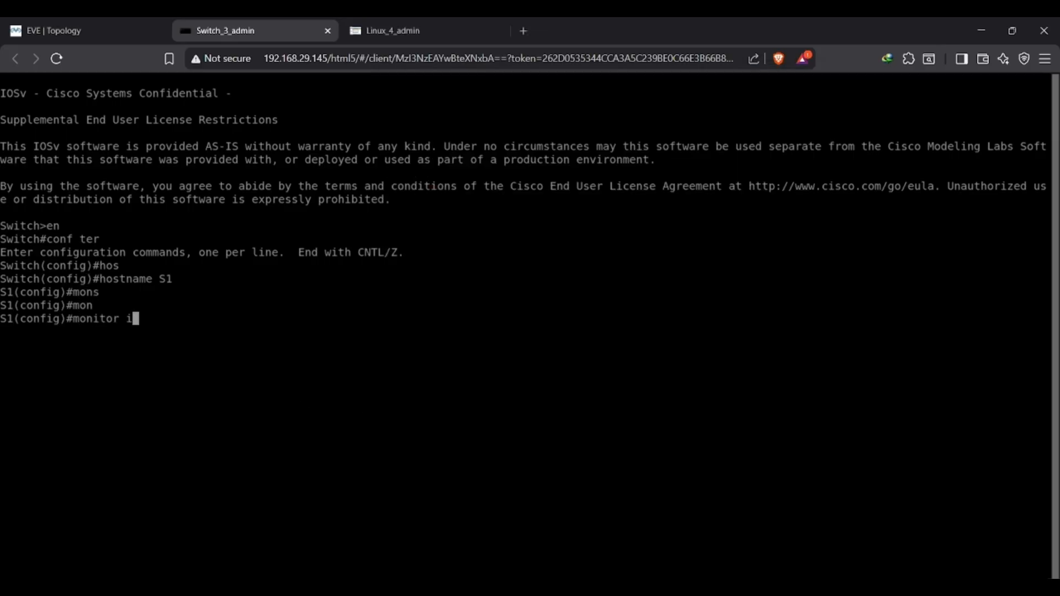
{"action": "key", "text": "BackSpace"}
{"action": "type", "text": "sess"}
{"action": "key", "text": "Tab"}
{"action": "type", "text": "?"}
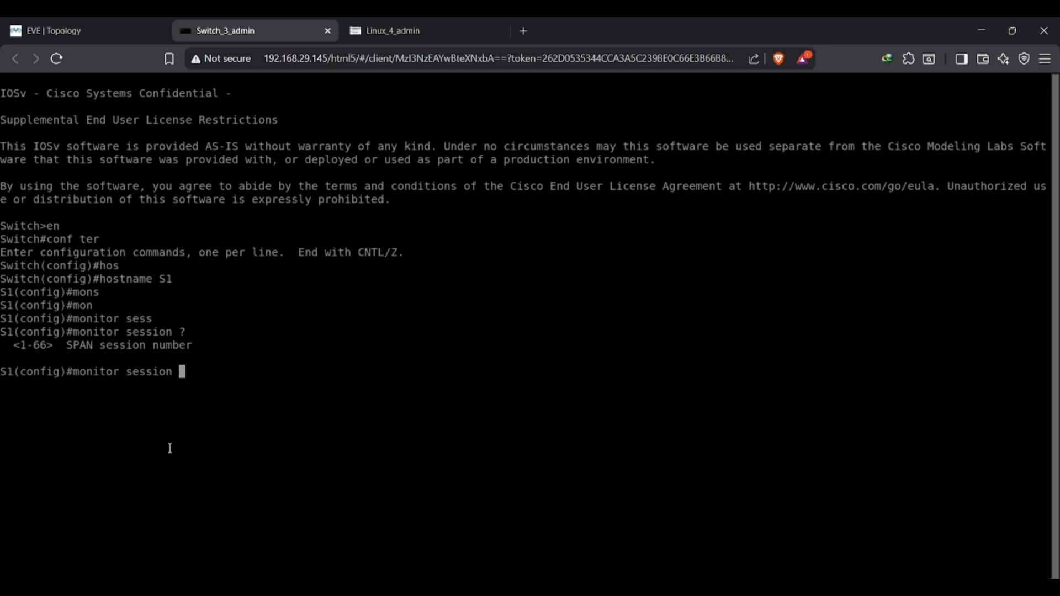
Check the session number in the Notepad notes, enter session 1, and list the available monitor session options.
{"action": "key", "text": "alt+Tab"}
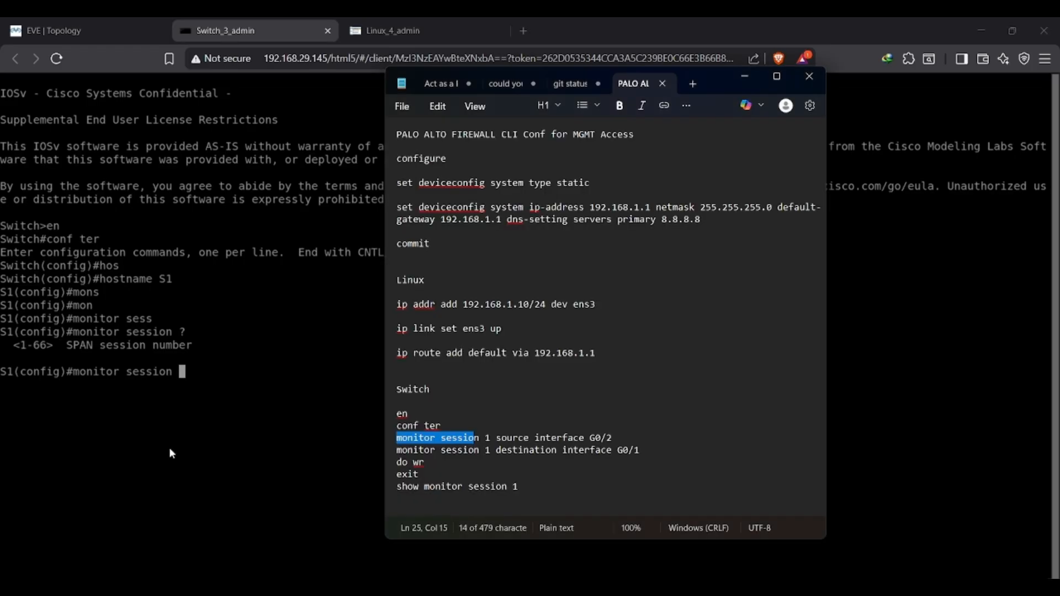
{"action": "key", "text": "alt+Tab"}
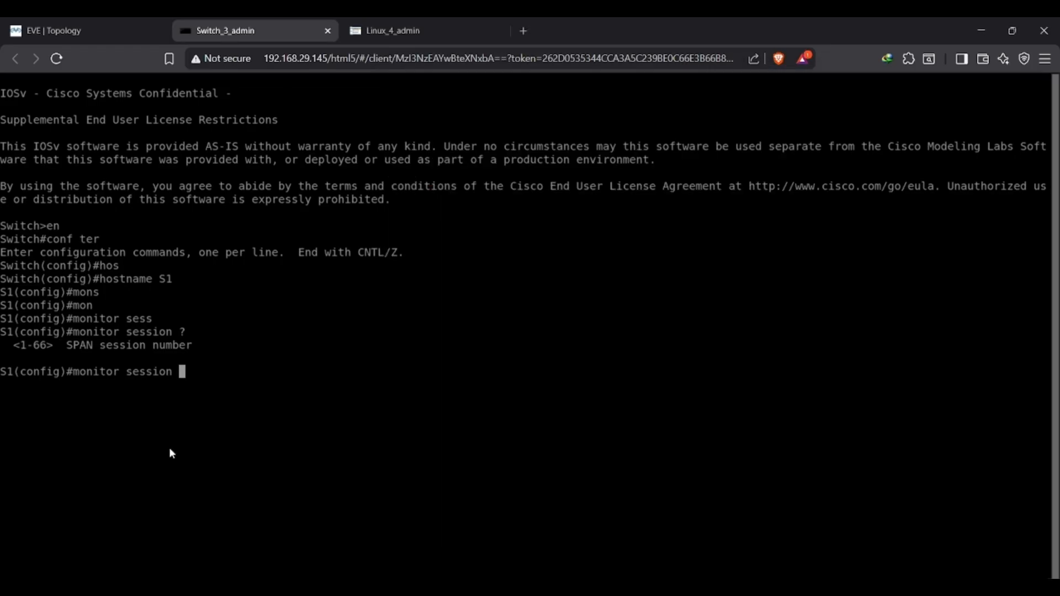
{"action": "type", "text": "1"}
{"action": "key", "text": "alt+Tab"}
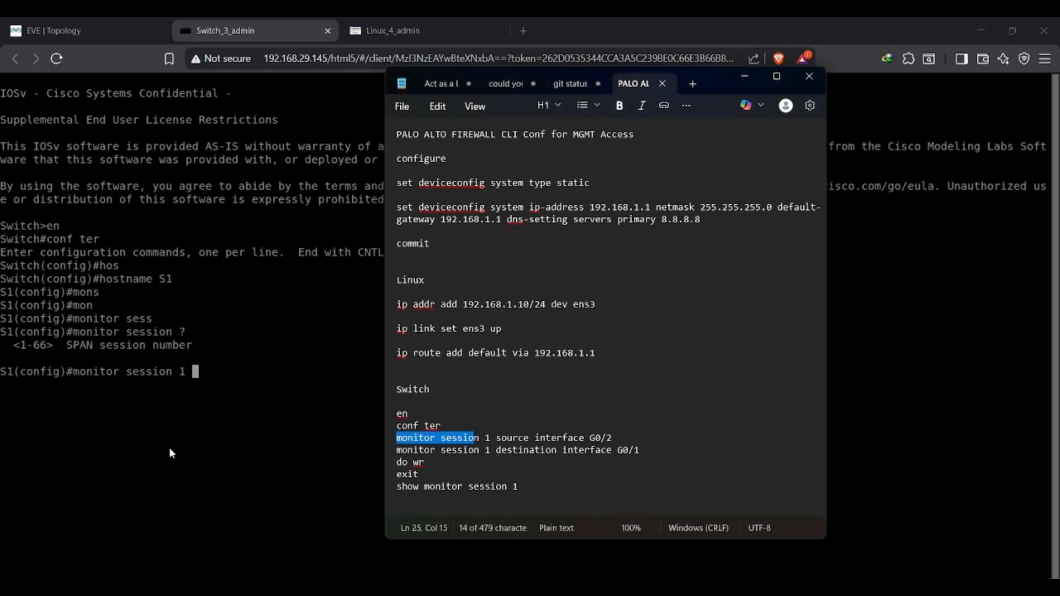
{"action": "key", "text": "alt+Tab"}
{"action": "type", "text": "?"}
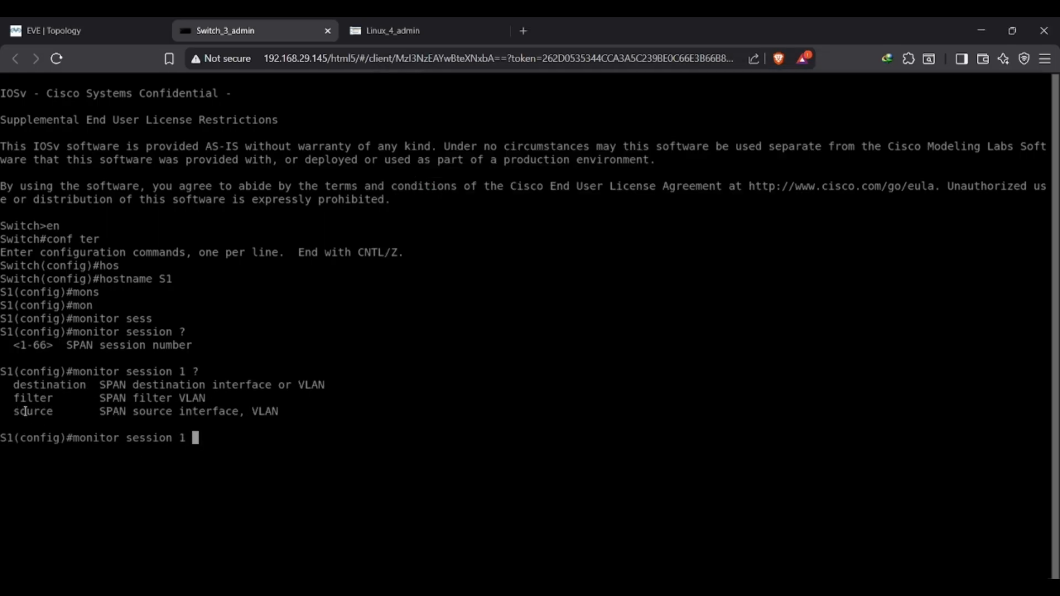
Review the notes and the topology's port labels, and extend the monitor session 1 command with source interface.
{"action": "key", "text": "alt+Tab"}
{"action": "key", "text": "alt+Tab"}
{"action": "left_click", "coordinate": [5, 24]}
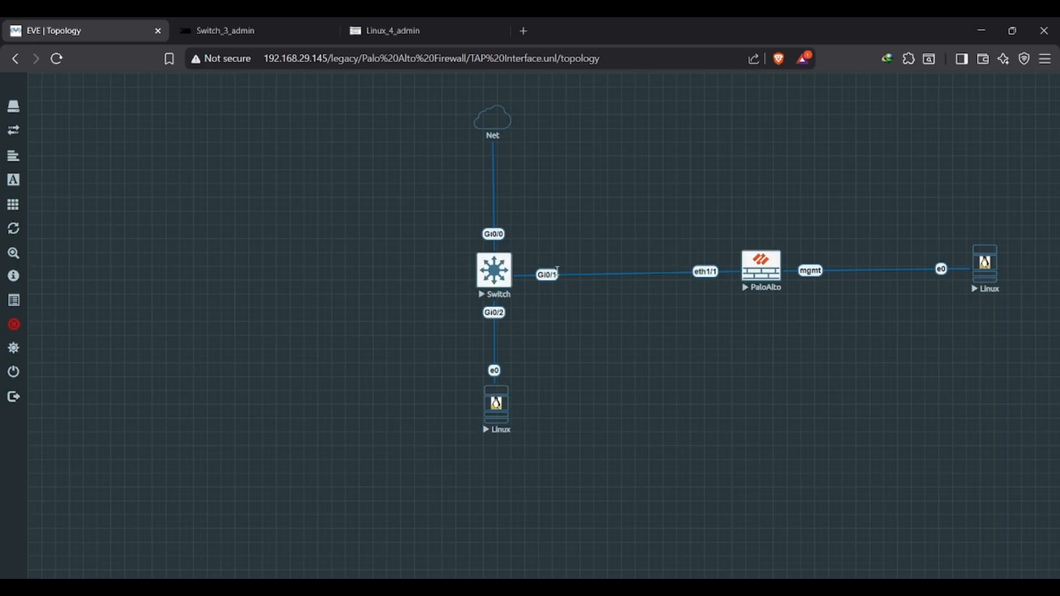
{"action": "left_click", "coordinate": [322, 22]}
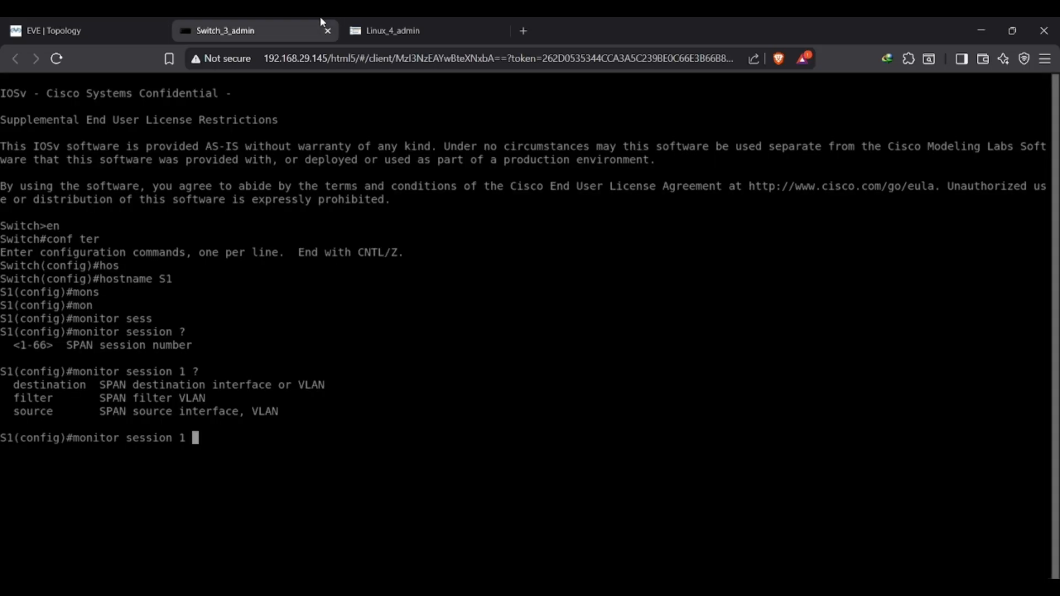
{"action": "type", "text": "so"}
{"action": "key", "text": "Tab"}
{"action": "key", "text": "alt+Tab"}
{"action": "key", "text": "alt+Tab"}
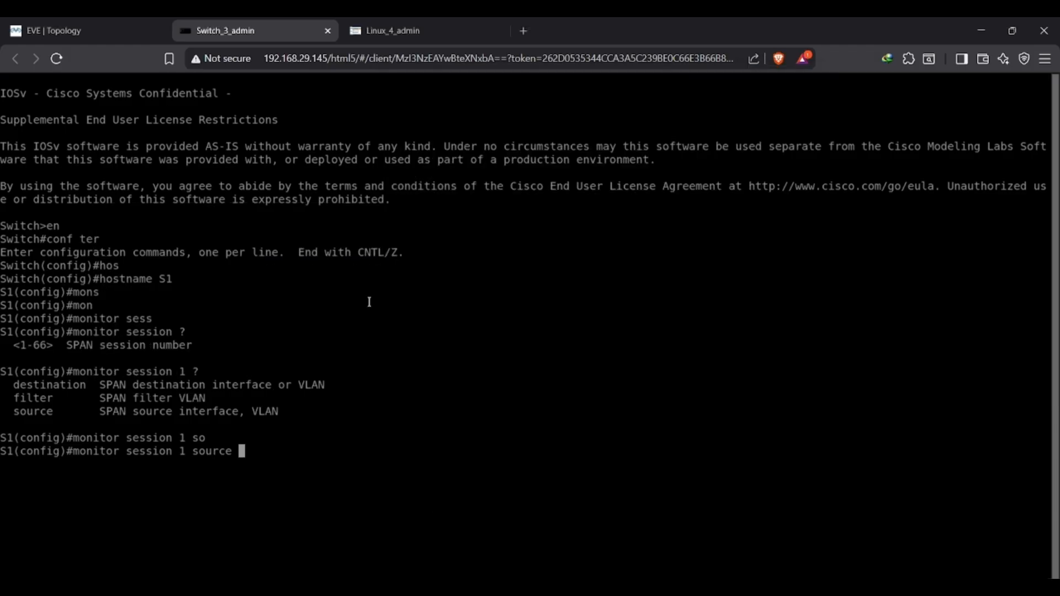
{"action": "type", "text": "in"}
{"action": "key", "text": "Tab"}
{"action": "left_click", "coordinate": [105, 18]}
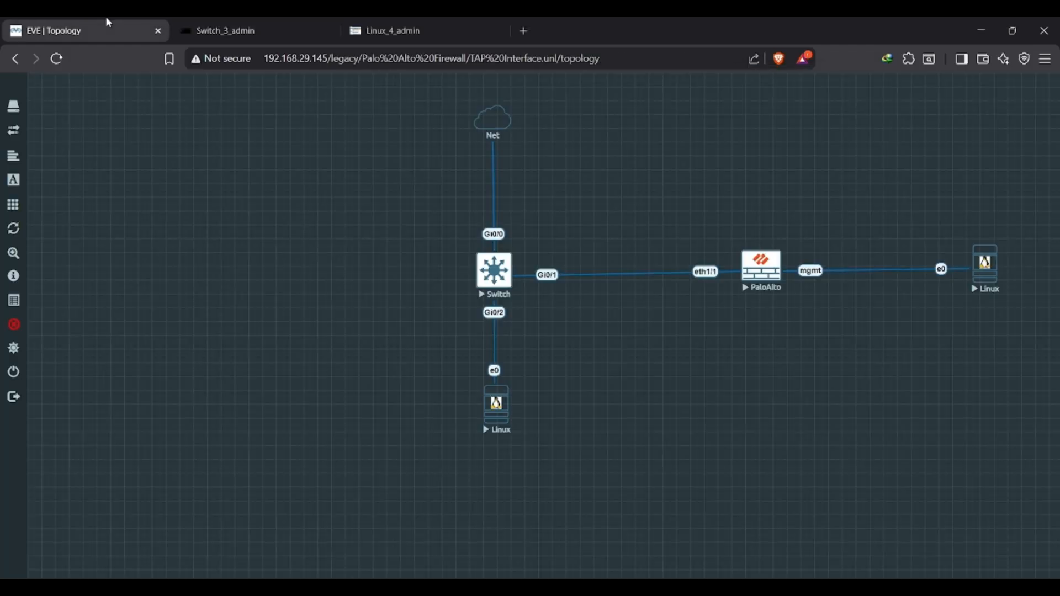
{"action": "left_click", "coordinate": [221, 17]}
{"action": "type", "text": "g1"}
{"action": "key", "text": "ctrl+a"}
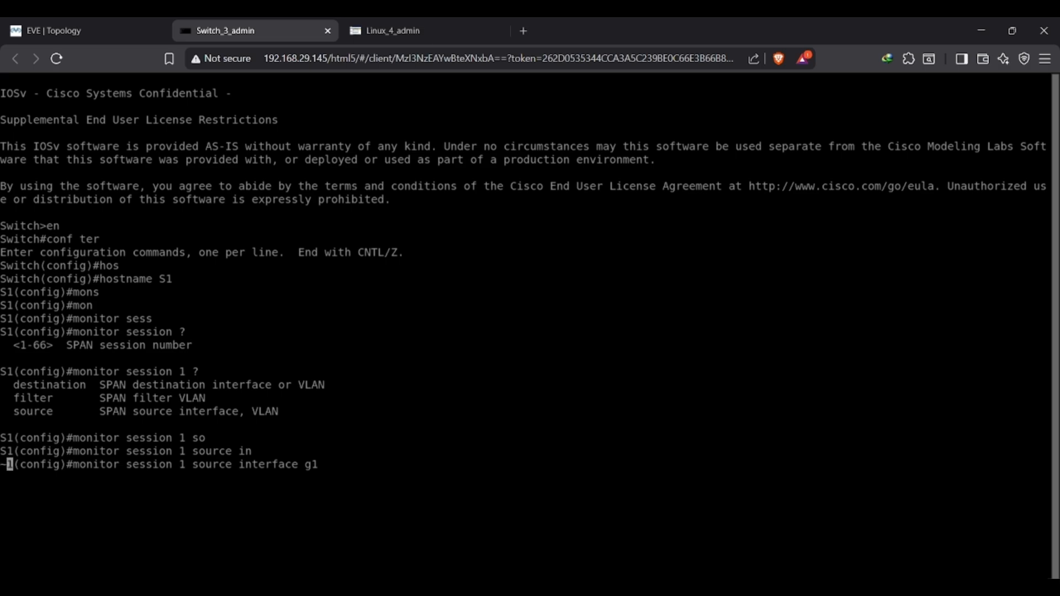
{"action": "key", "text": "BackSpace"}
{"action": "key", "text": "BackSpace"}
{"action": "key", "text": "BackSpace"}
{"action": "key", "text": "BackSpace"}
{"action": "key", "text": "BackSpace"}
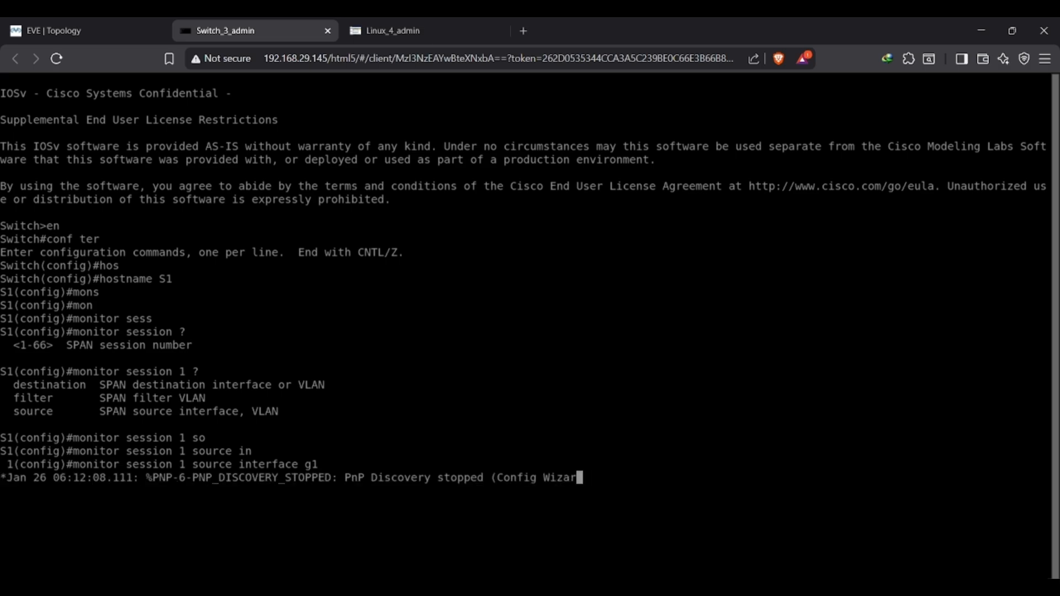
{"action": "key", "text": "Return"}
Recall the monitor session command, check the topology's port labels, and set g0/2 as the source interface of session 1.
{"action": "key", "text": "Up"}
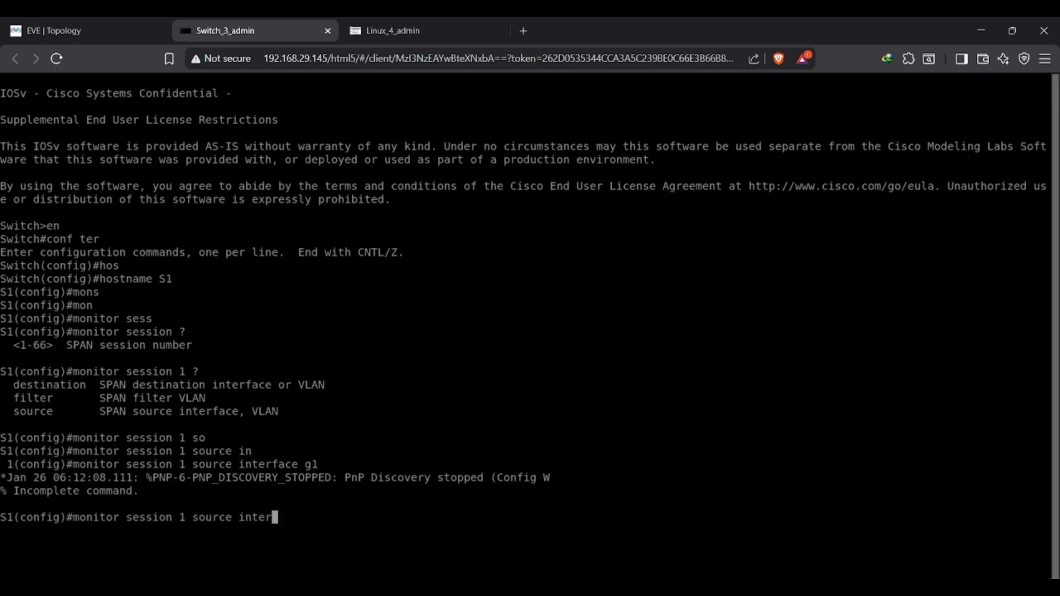
{"action": "key", "text": "Tab"}
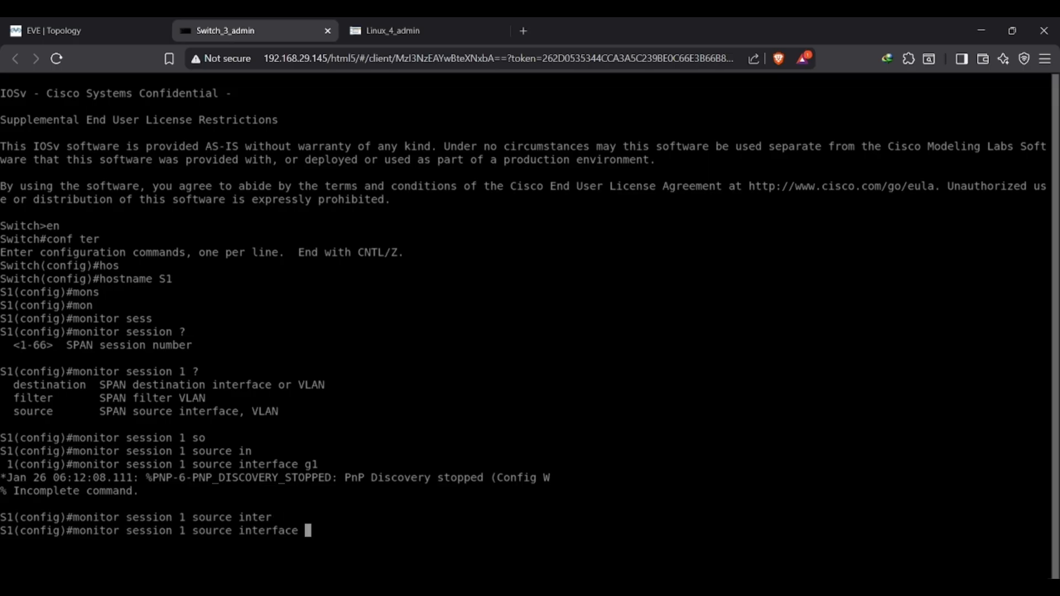
{"action": "left_click", "coordinate": [132, 19]}
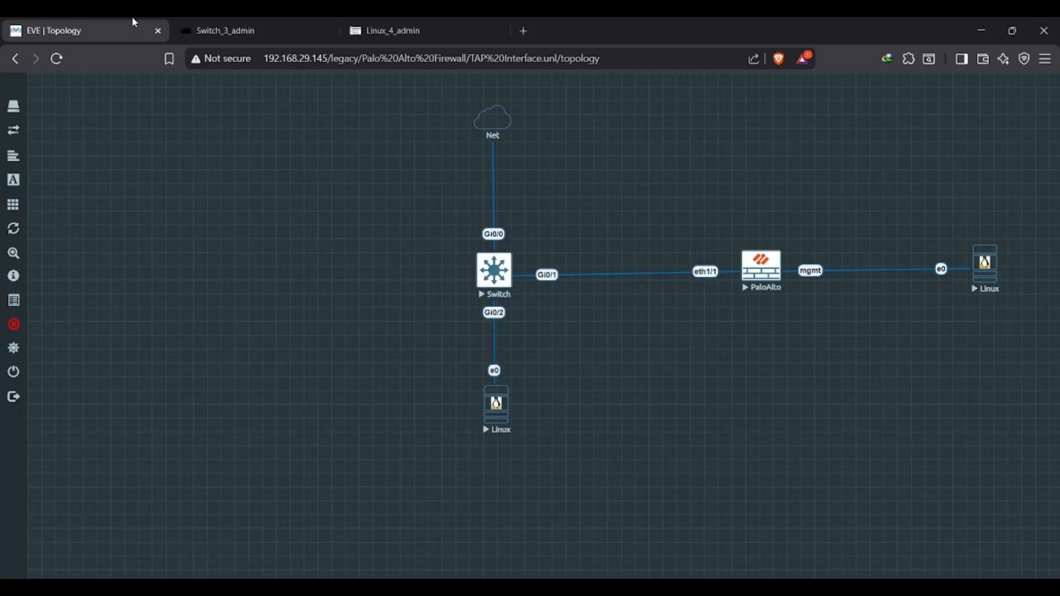
{"action": "left_click", "coordinate": [284, 20]}
{"action": "type", "text": "g0/2"}
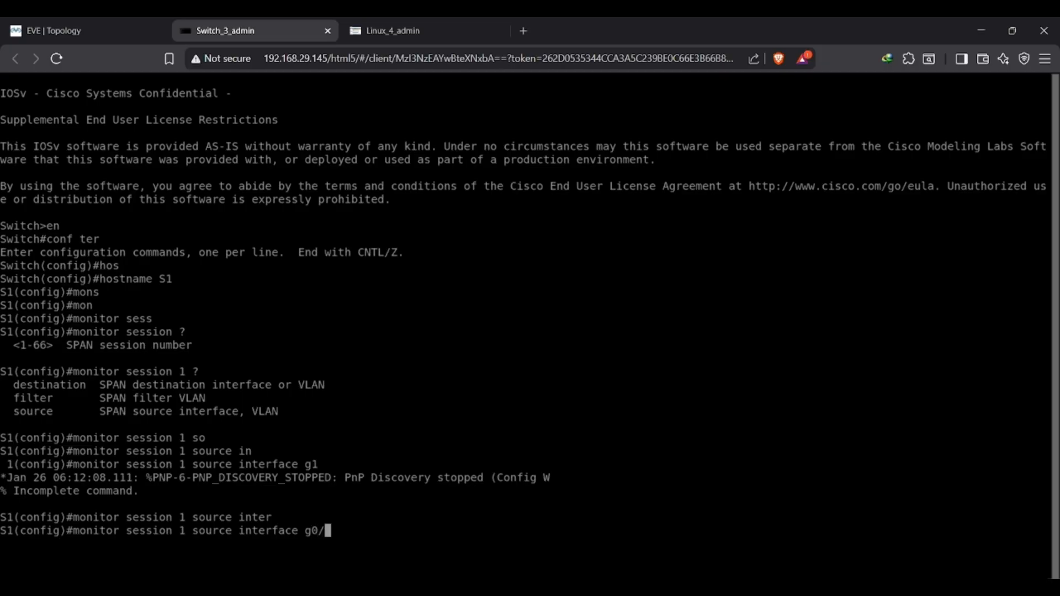
{"action": "key", "text": "Return"}
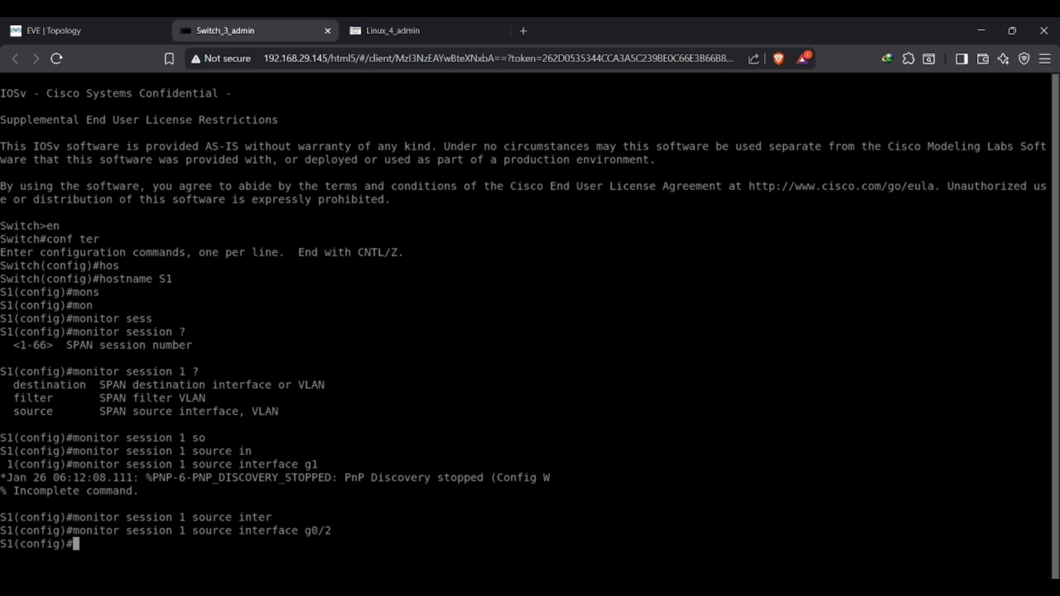
Recall the session 1 source command and change its interface to g0/1, checking the notes and the topology.
{"action": "key", "text": "alt+Tab"}
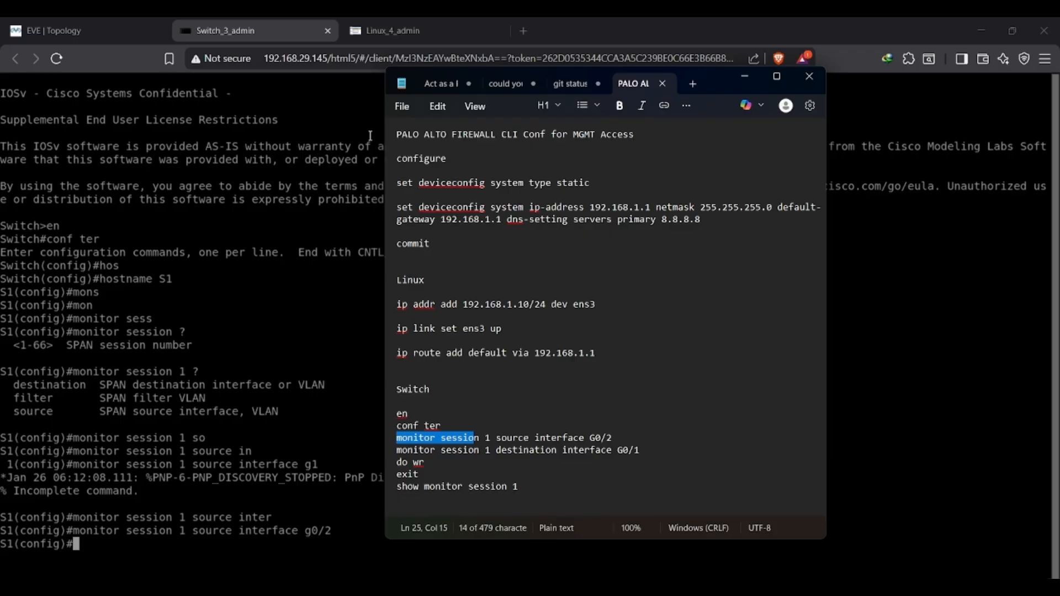
{"action": "key", "text": "alt+Tab"}
{"action": "key", "text": "Up"}
{"action": "key", "text": "BackSpace"}
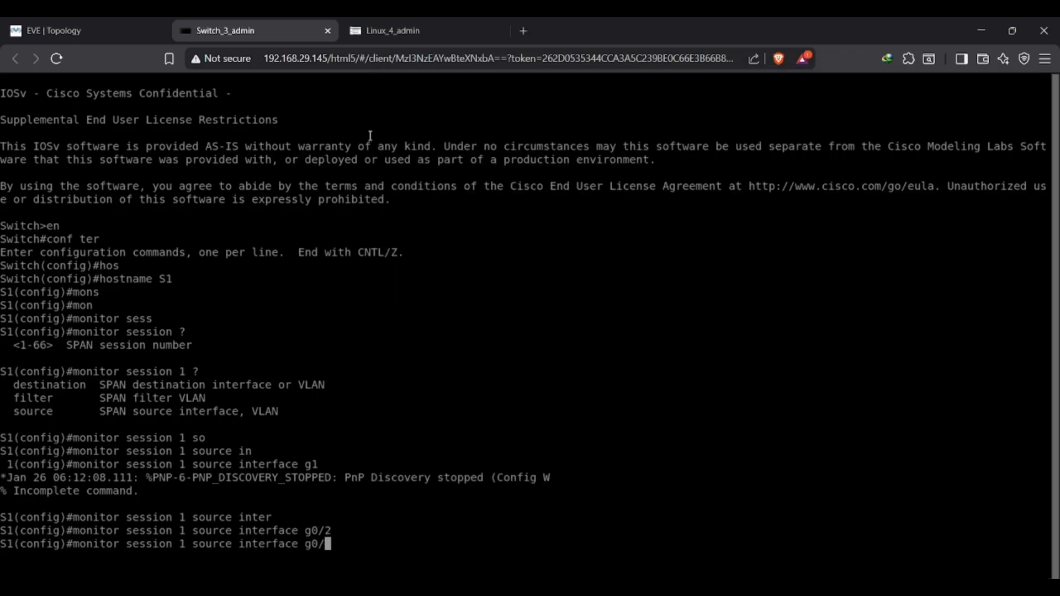
{"action": "left_click", "coordinate": [161, 21]}
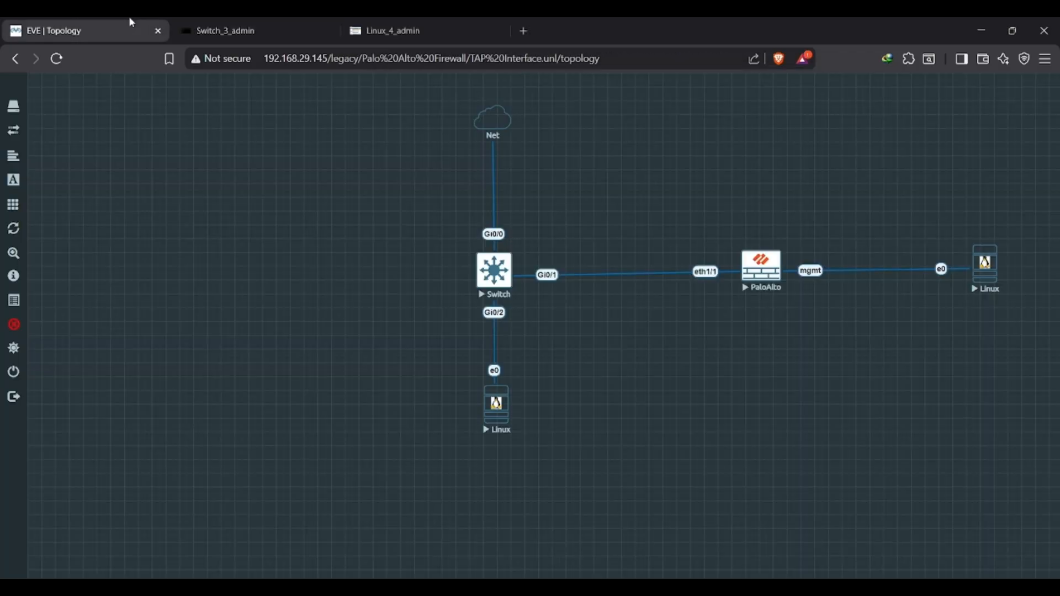
{"action": "left_click", "coordinate": [246, 22]}
Replace source with des in the recalled command and run it to make g0/1 the destination of monitor session 1.
{"action": "key", "text": "Left"}
{"action": "key", "text": "Left"}
{"action": "key", "text": "Left"}
{"action": "key", "text": "Left"}
{"action": "key", "text": "Left"}
{"action": "key", "text": "Left"}
{"action": "key", "text": "Left"}
{"action": "key", "text": "Left"}
{"action": "key", "text": "Left"}
{"action": "key", "text": "Left"}
{"action": "key", "text": "Left"}
{"action": "key", "text": "Left"}
{"action": "key", "text": "Left"}
{"action": "key", "text": "Left"}
{"action": "key", "text": "BackSpace"}
{"action": "key", "text": "BackSpace"}
{"action": "key", "text": "BackSpace"}
{"action": "key", "text": "BackSpace"}
{"action": "key", "text": "BackSpace"}
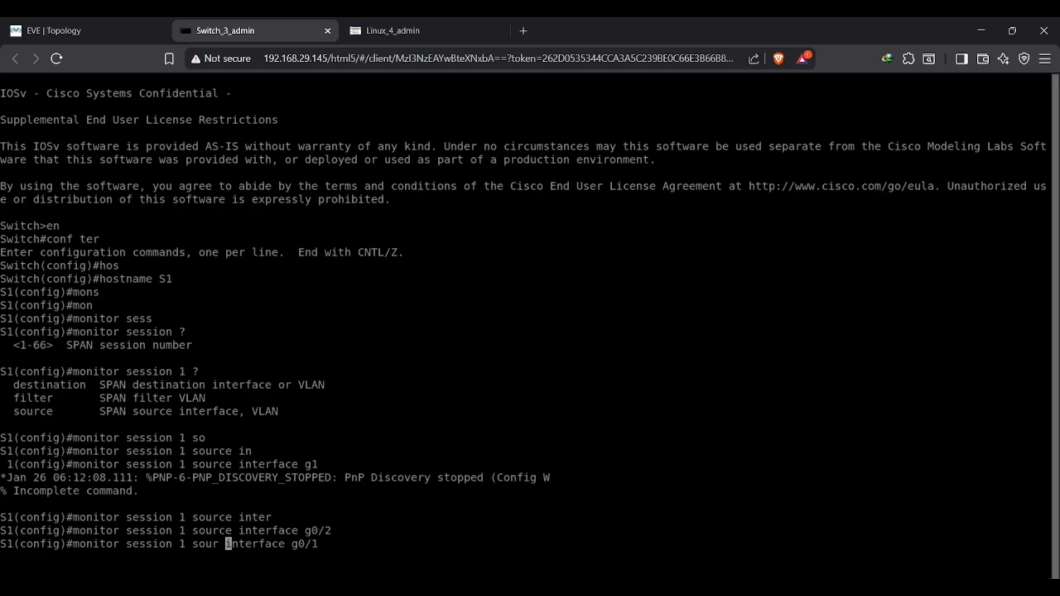
{"action": "key", "text": "BackSpace"}
{"action": "type", "text": "des"}
{"action": "key", "text": "Return"}
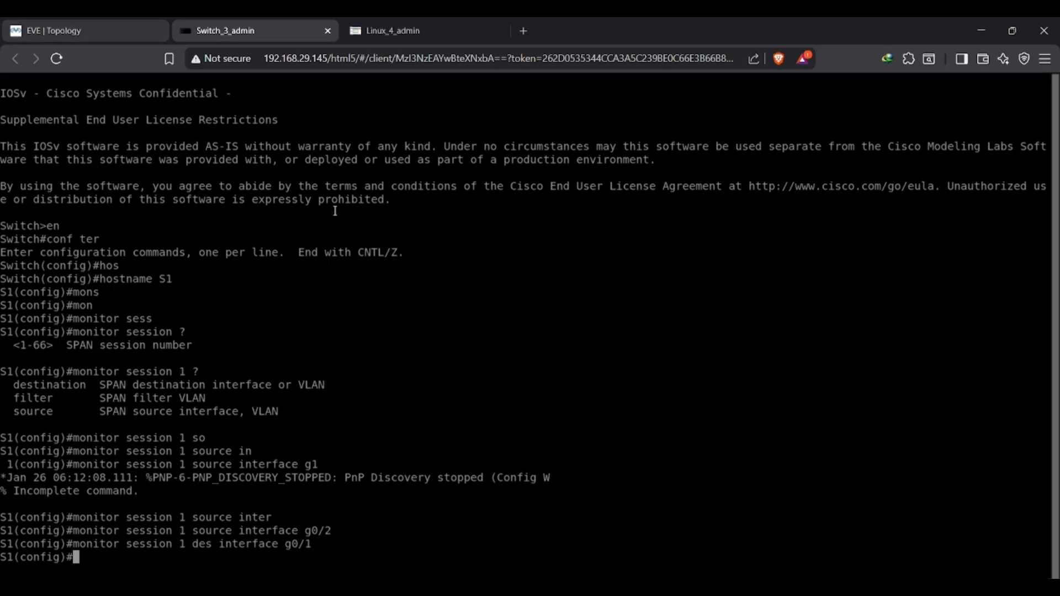
Check the save command in the Notepad notes and save the switch configuration with do wr.
{"action": "key", "text": "alt+Tab"}
{"action": "key", "text": "alt+Tab"}
{"action": "type", "text": "do wr"}
{"action": "key", "text": "Return"}
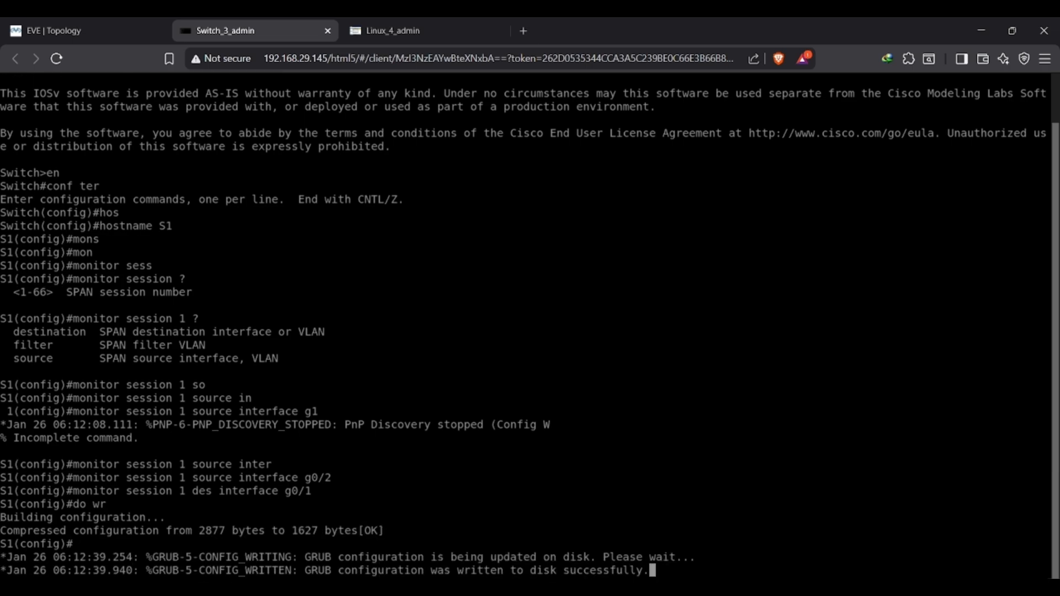
{"action": "key", "text": "Return"}
Look up the show monitor session 1 command in the Notepad notes and exit the switch's configuration mode.
{"action": "key", "text": "alt+Tab"}
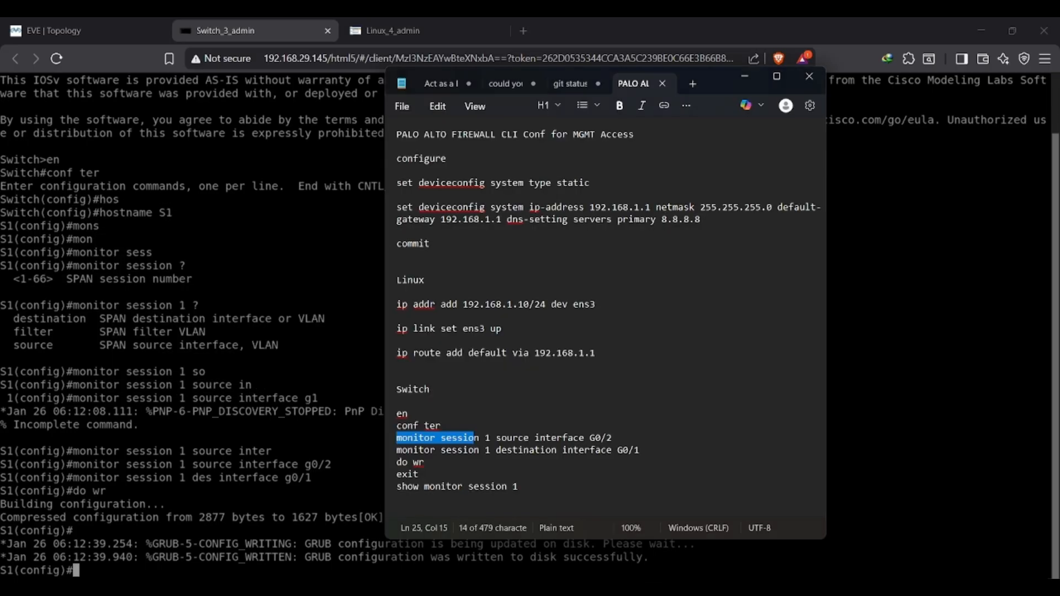
{"action": "left_click_drag", "start_coordinate": [398, 488], "coordinate": [520, 488]}
{"action": "left_click", "coordinate": [291, 451]}
{"action": "type", "text": "exit"}
{"action": "key", "text": "Return"}
{"action": "type", "text": "show o"}
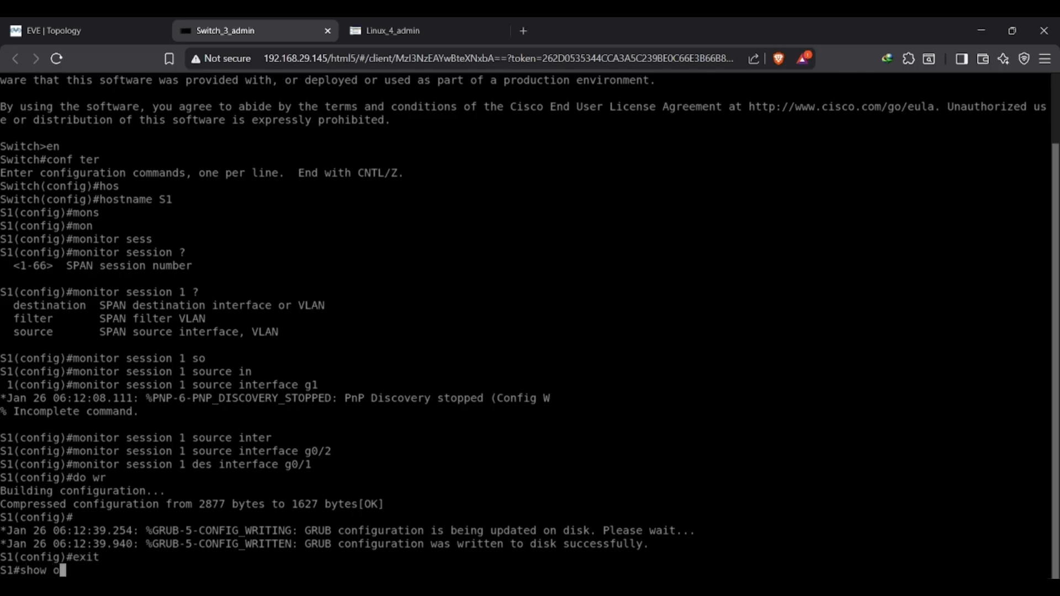
{"action": "key", "text": "BackSpace"}
{"action": "type", "text": "mon"}
{"action": "key", "text": "BackSpace"}
{"action": "key", "text": "BackSpace"}
{"action": "key", "text": "Return"}
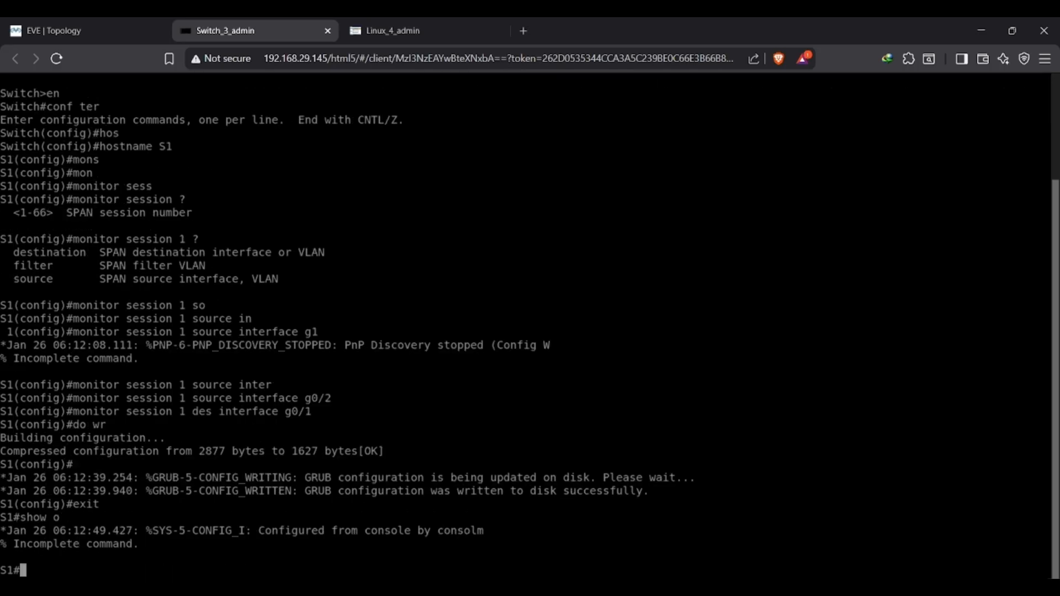
Display monitor session 1 with show monitor session 1 and examine its source and destination ports.
{"action": "type", "text": "show moni"}
{"action": "key", "text": "Tab"}
{"action": "type", "text": "ses"}
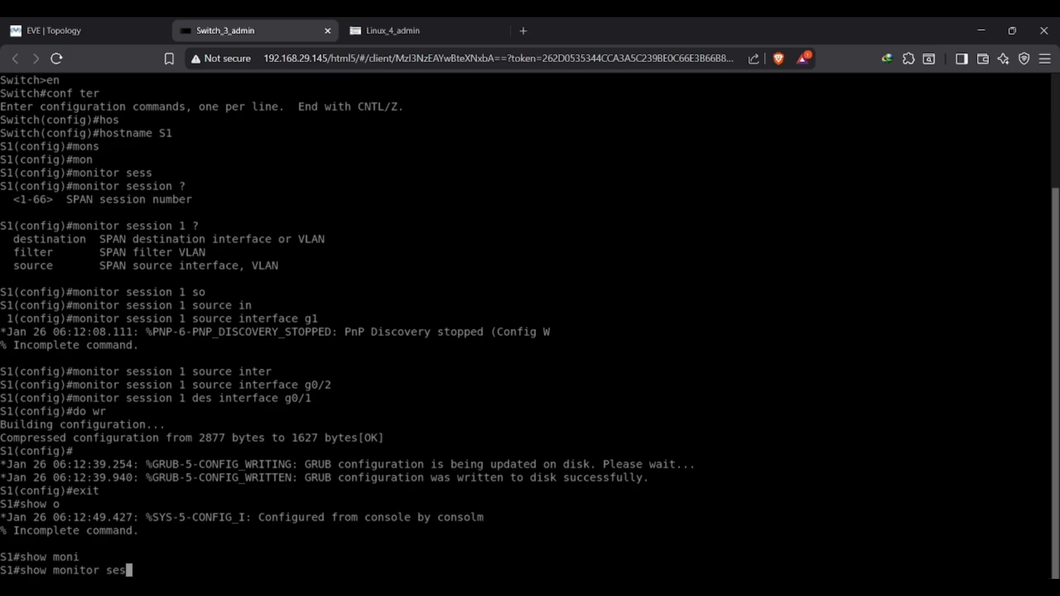
{"action": "type", "text": "s"}
{"action": "key", "text": "Tab"}
{"action": "type", "text": "1"}
{"action": "key", "text": "Return"}
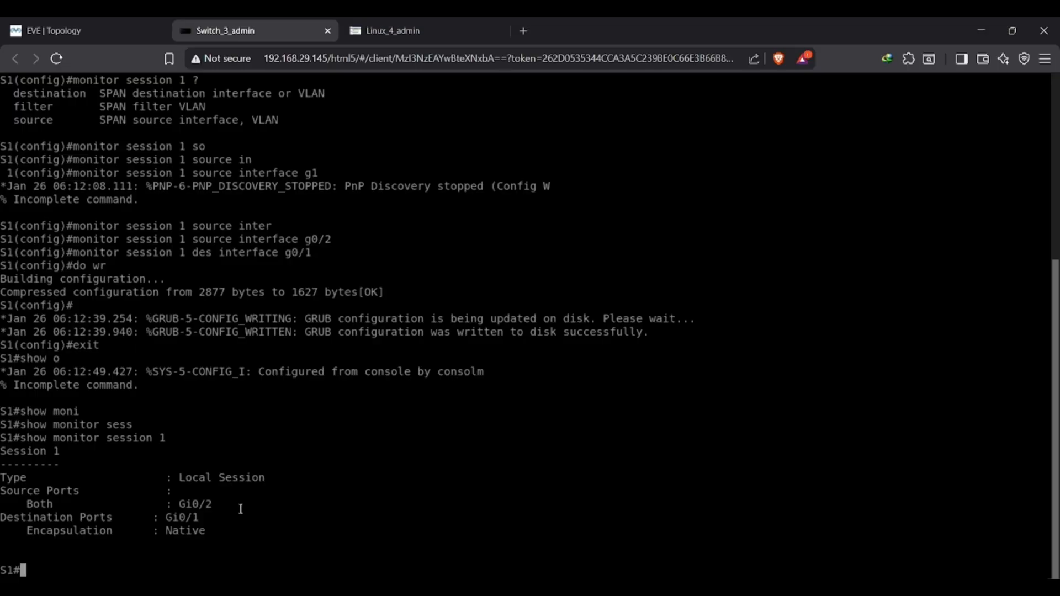
{"action": "mouse_move", "coordinate": [35, 504]}
{"action": "left_mouse_down"}
{"action": "mouse_move", "coordinate": [153, 505]}
{"action": "mouse_move", "coordinate": [31, 504]}
{"action": "left_mouse_up"}
{"action": "left_click", "coordinate": [30, 504]}
{"action": "mouse_move", "coordinate": [183, 505]}
{"action": "left_mouse_down"}
{"action": "mouse_move", "coordinate": [208, 504]}
{"action": "mouse_move", "coordinate": [168, 518]}
{"action": "mouse_move", "coordinate": [197, 515]}
{"action": "left_mouse_up"}
Open the console of the Linux host connected to switch port Gi0/2 and launch its terminal.
{"action": "left_click", "coordinate": [62, 23]}
{"action": "left_click", "coordinate": [496, 403]}
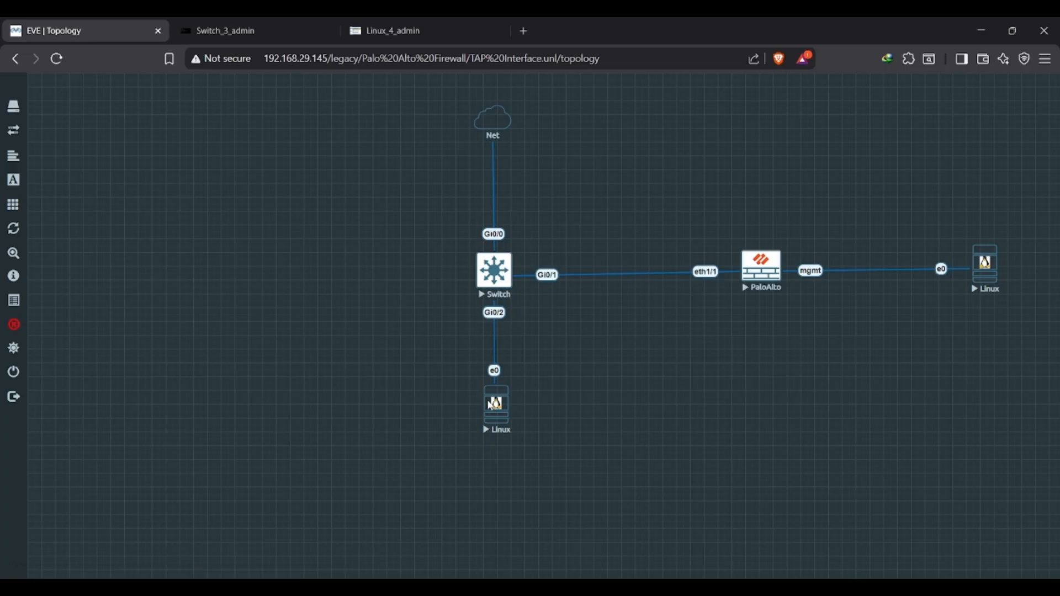
{"action": "left_click", "coordinate": [52, 23]}
{"action": "left_click", "coordinate": [376, 30]}
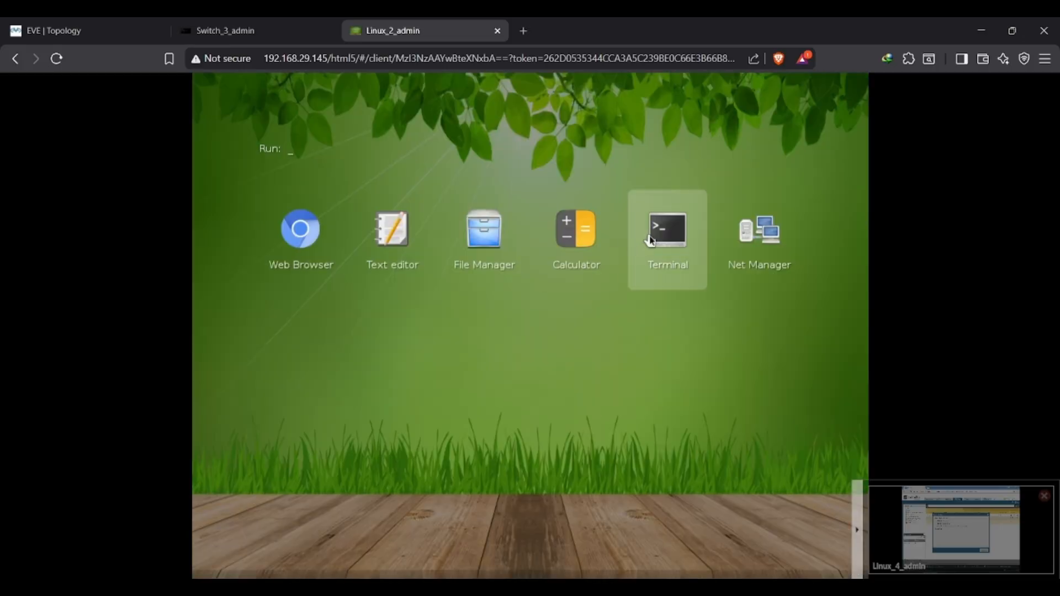
{"action": "left_click", "coordinate": [649, 239]}
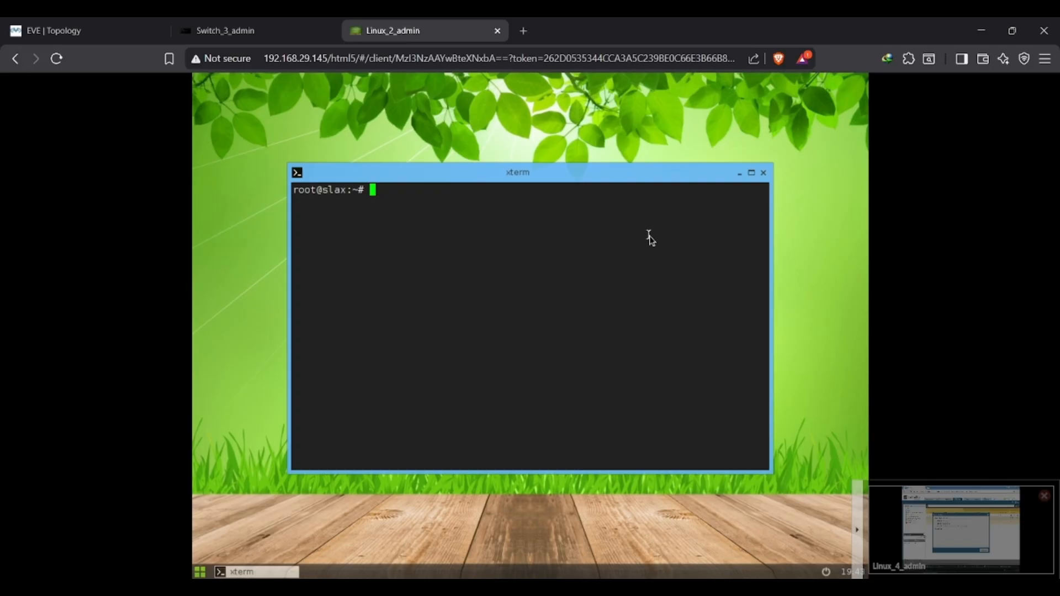
Run ifconfig on the Linux host and examine the IPv4 address of ens3.
{"action": "type", "text": "ifconfig"}
{"action": "key", "text": "Return"}
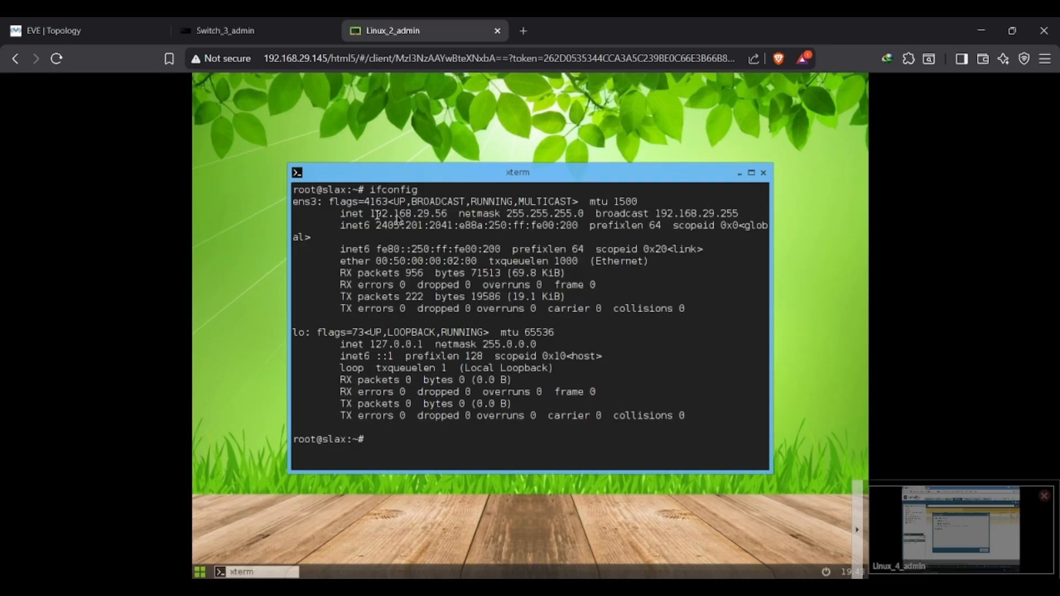
{"action": "left_click_drag", "start_coordinate": [377, 215], "coordinate": [442, 216]}
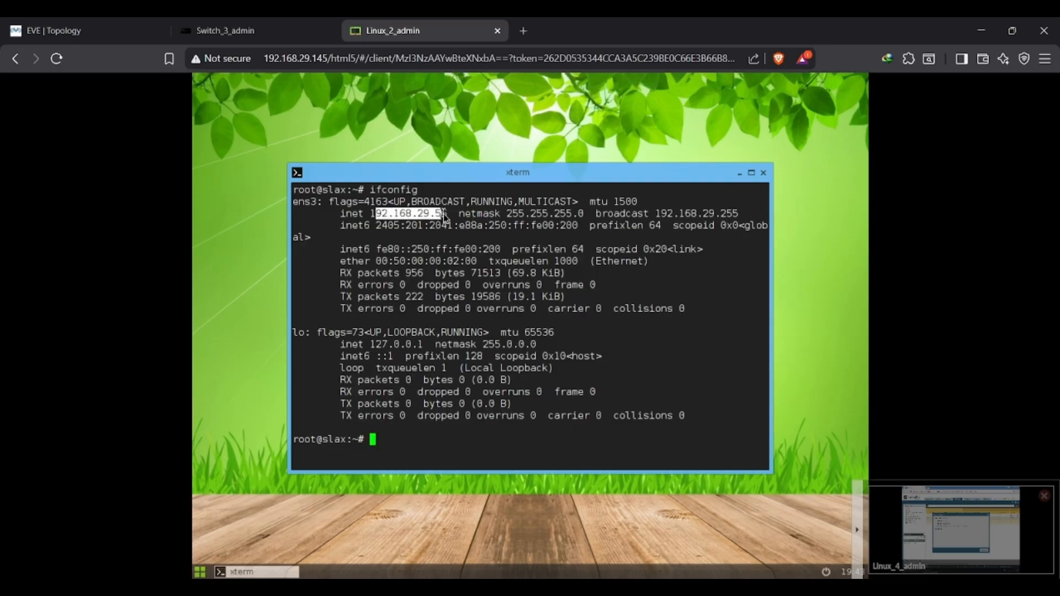
{"action": "left_click", "coordinate": [200, 572]}
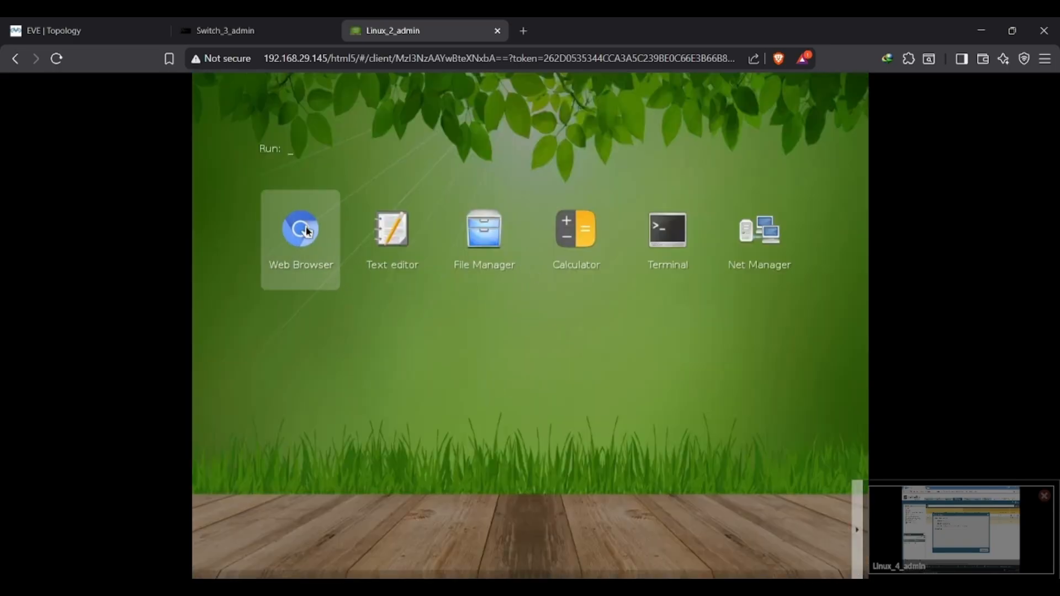
{"action": "left_click", "coordinate": [519, 209]}
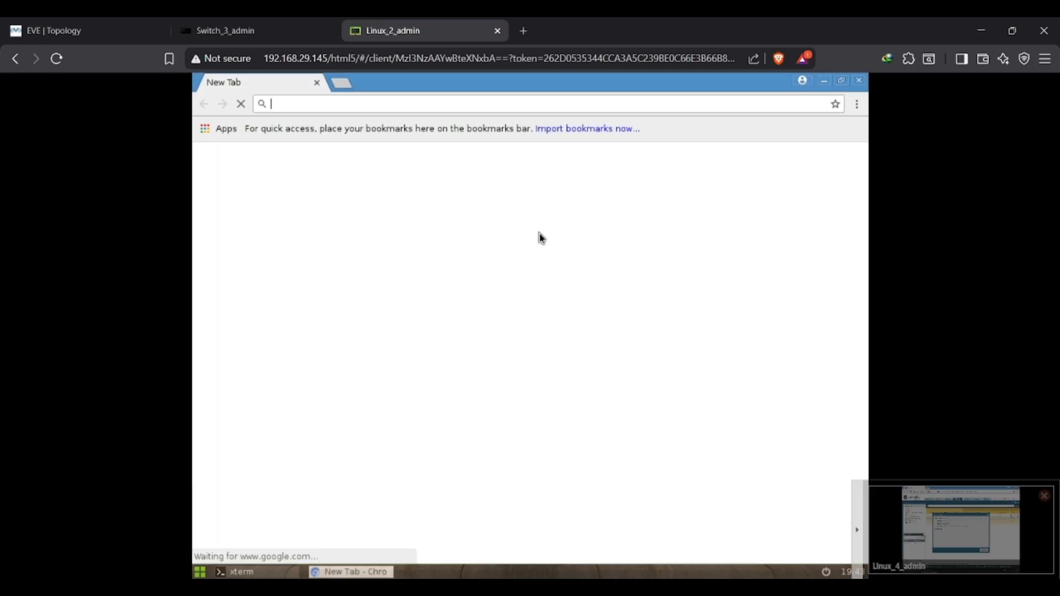
{"action": "type", "text": "h"}
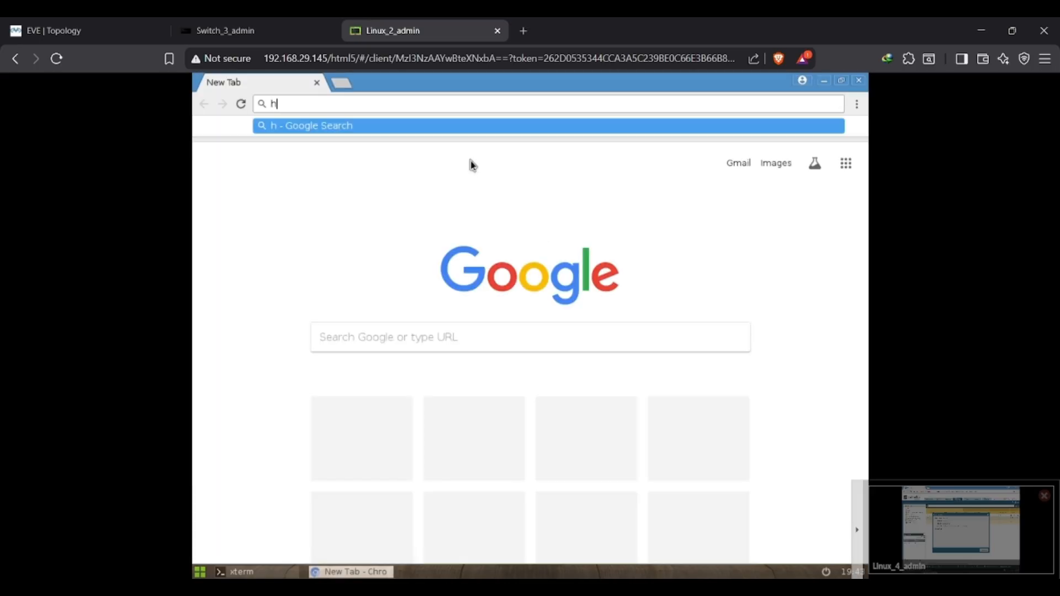
{"action": "type", "text": "ttps:"}
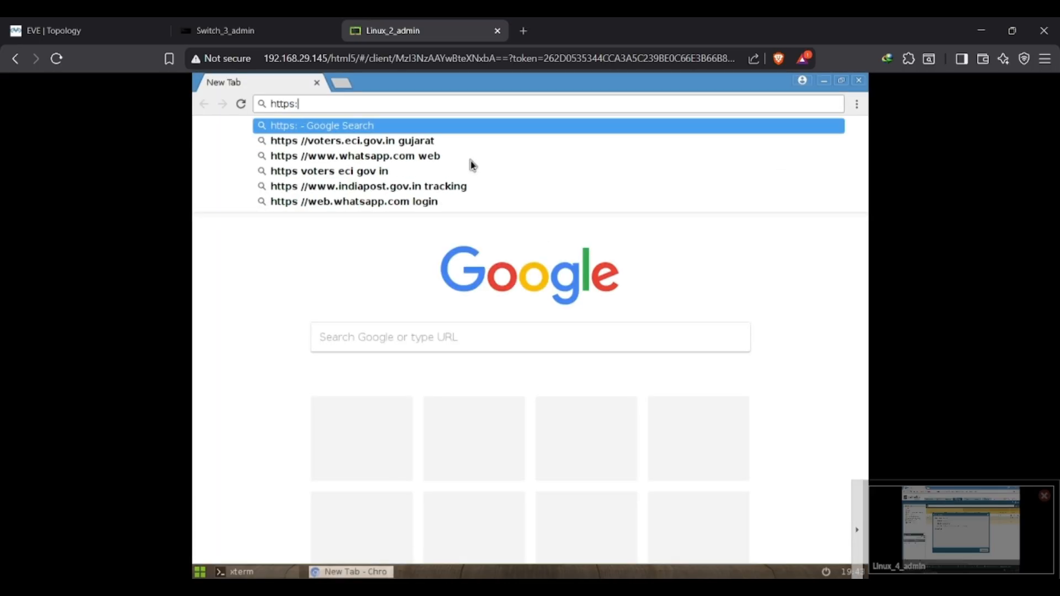
{"action": "type", "text": "//w"}
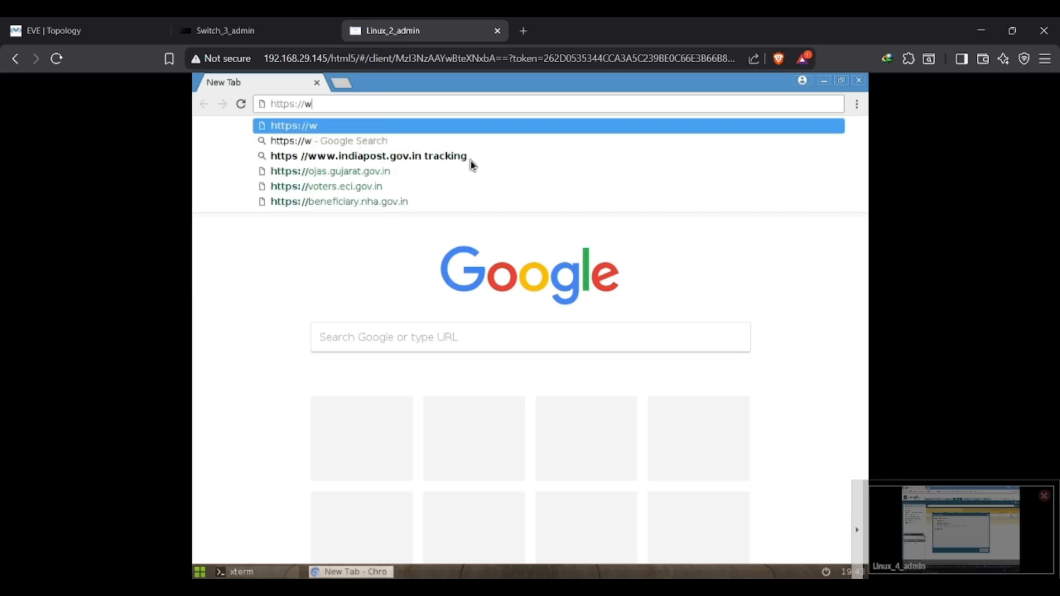
{"action": "type", "text": "ww.insta"}
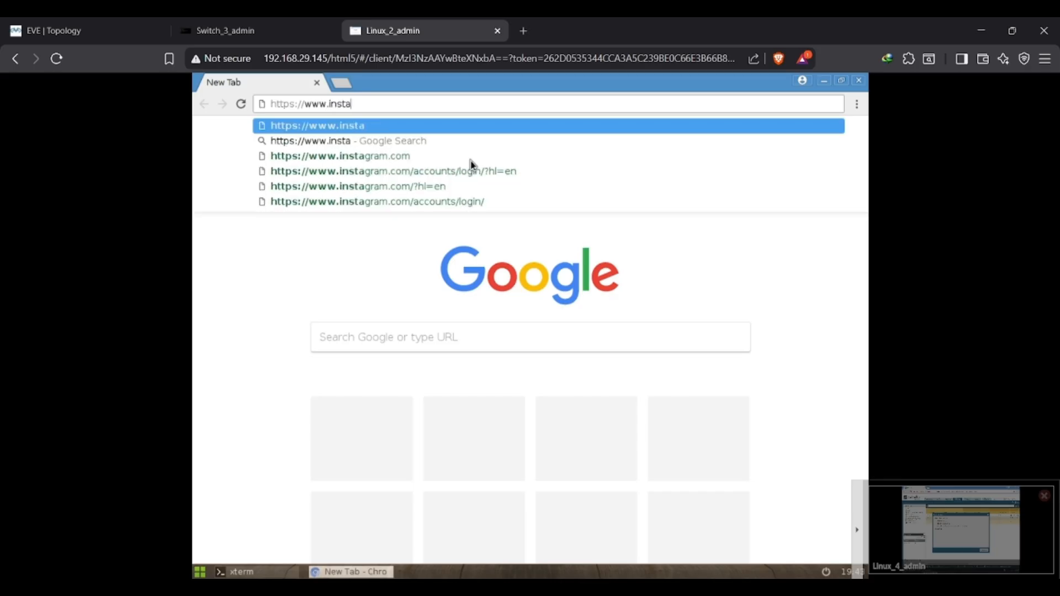
{"action": "type", "text": "gram.com"}
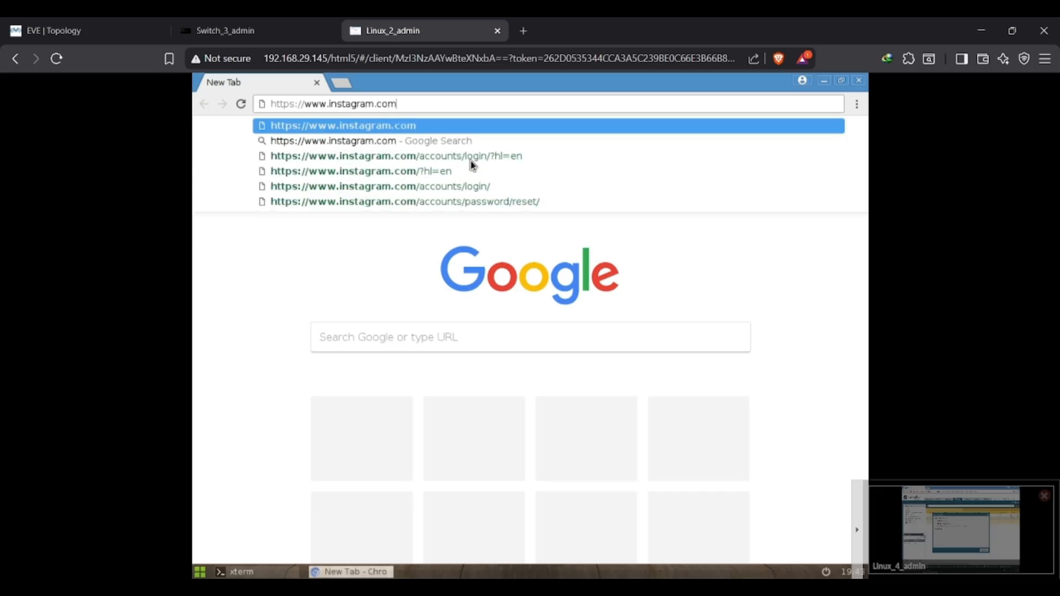
{"action": "key", "text": "Return"}
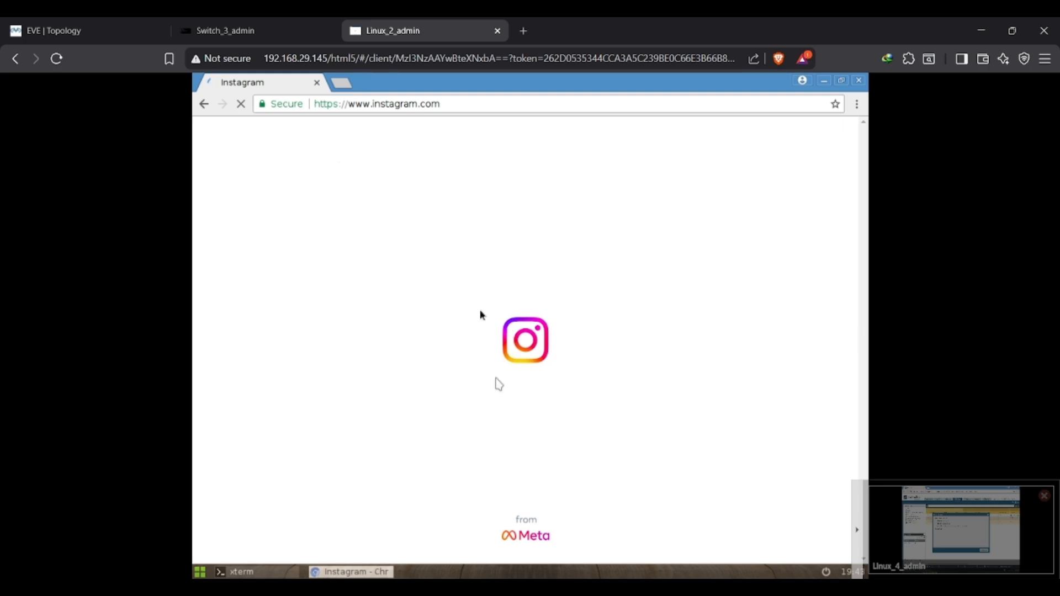
Return to the firewall's management console, dismiss the commit status and display the Traffic logs.
{"action": "left_click", "coordinate": [939, 528]}
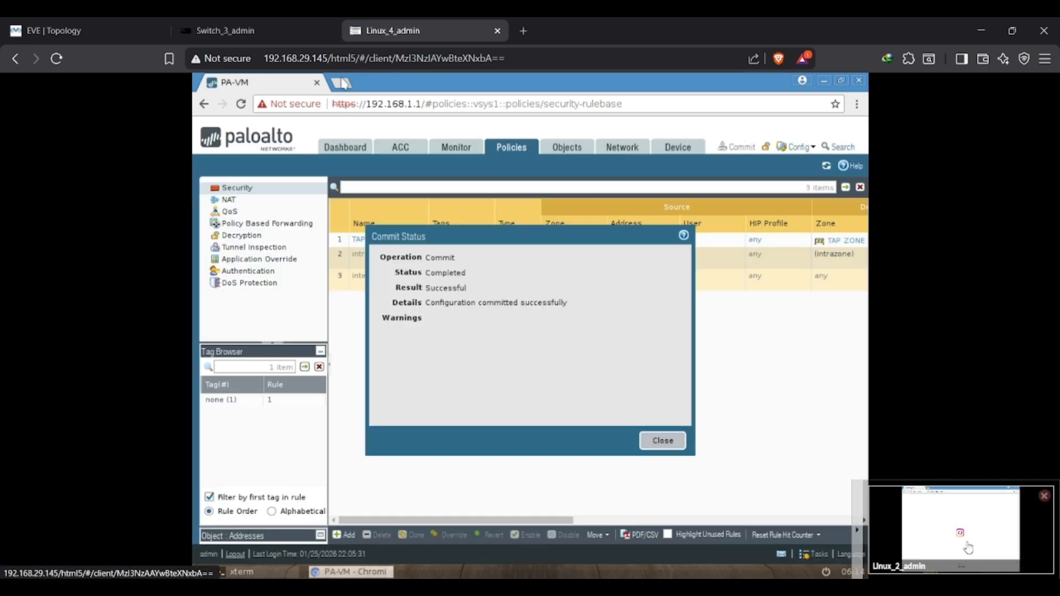
{"action": "left_click", "coordinate": [663, 442]}
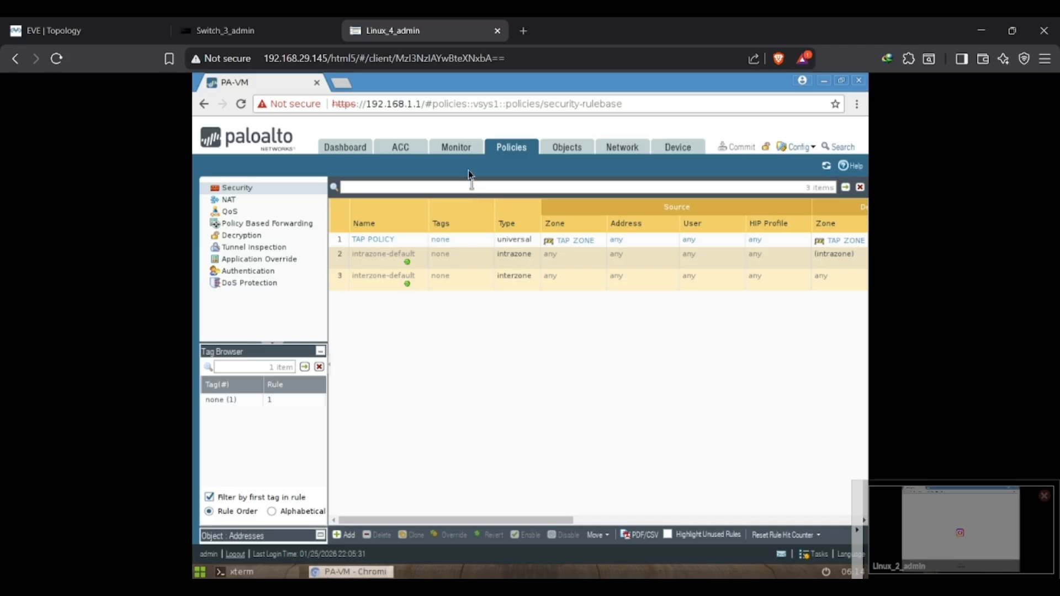
{"action": "left_click", "coordinate": [463, 149]}
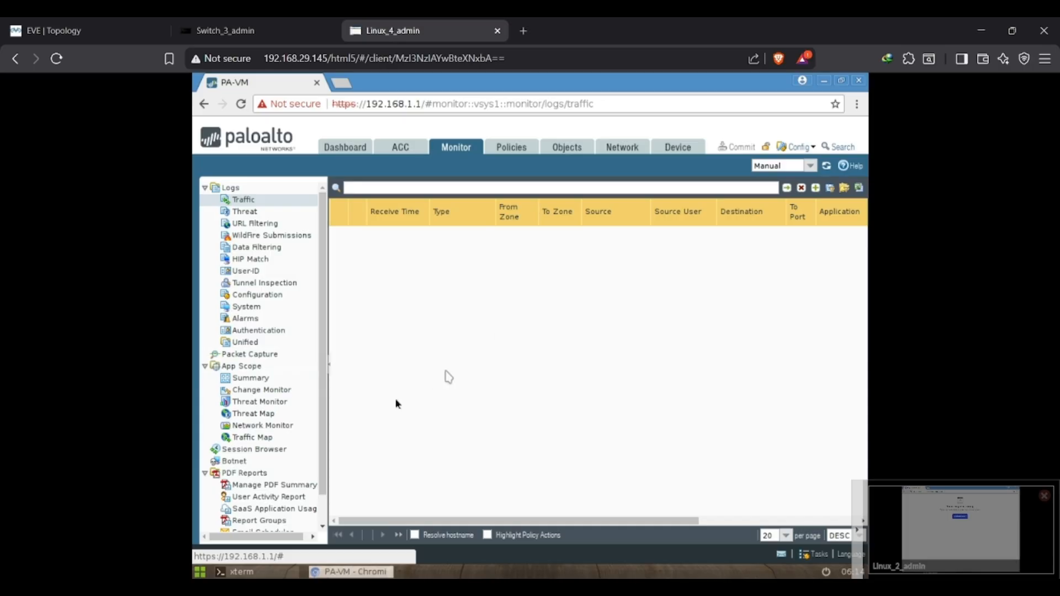
Display the firewall's Session Browser, widen the Application column and examine the applications of the mirrored sessions.
{"action": "left_click", "coordinate": [263, 450]}
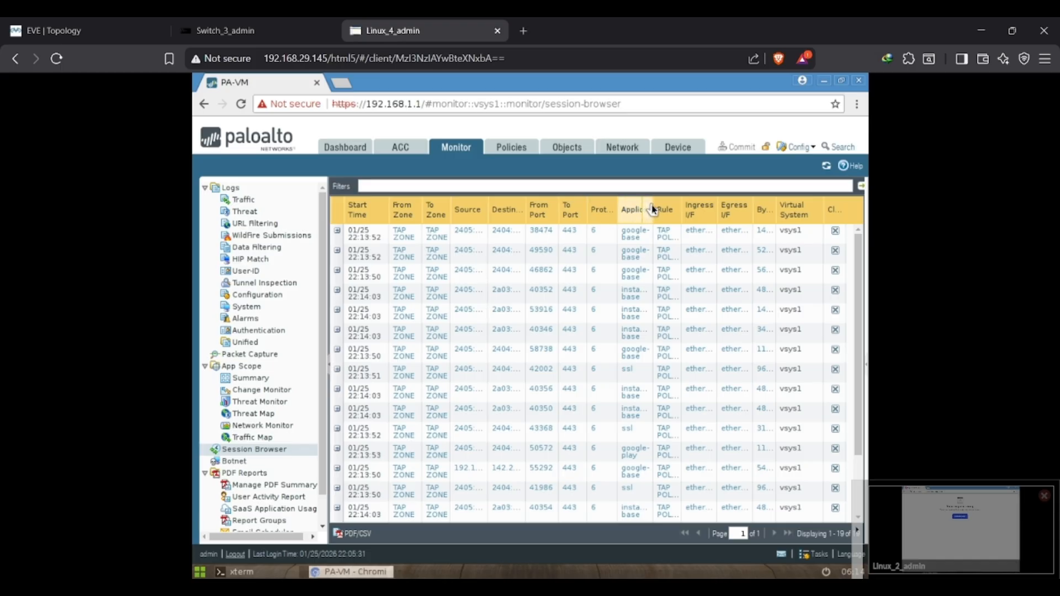
{"action": "left_click_drag", "start_coordinate": [658, 211], "coordinate": [690, 207]}
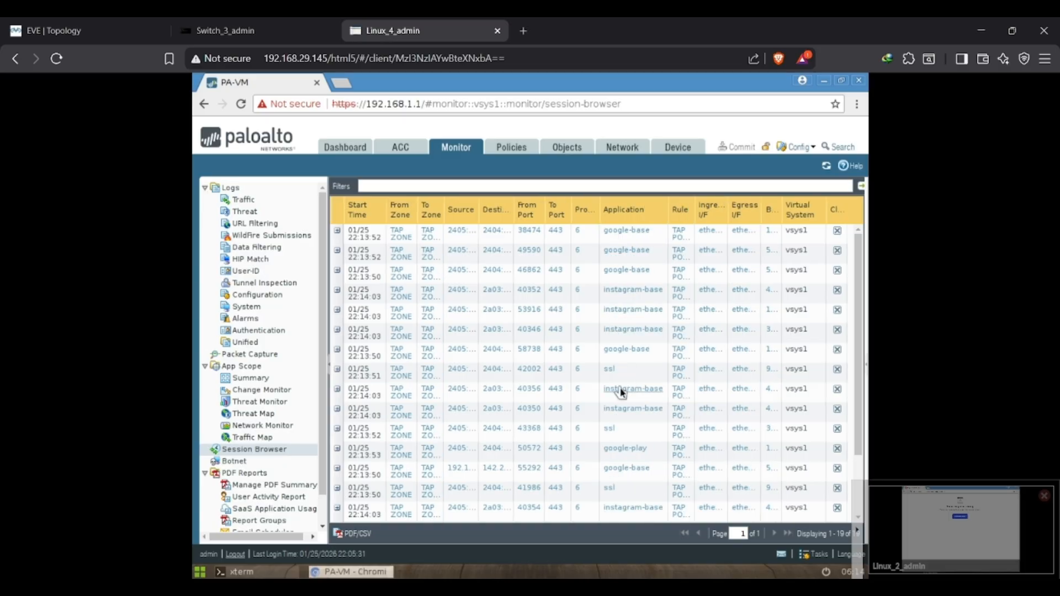
{"action": "scroll", "coordinate": [621, 392], "scroll_direction": "down", "scroll_amount": 3}
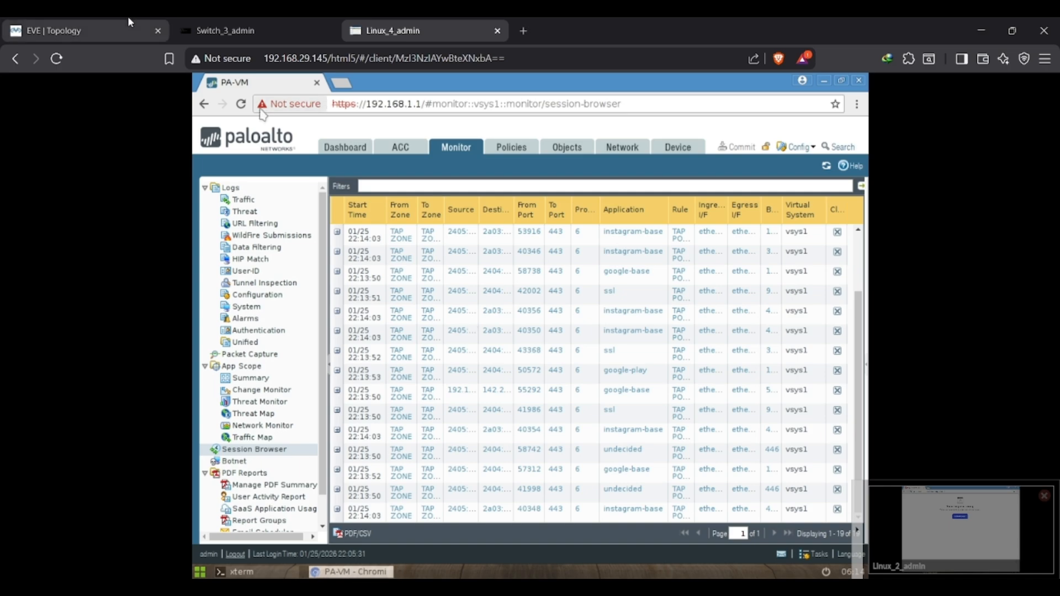
Revisit the EVE topology, then switch to Chrome and show the Ntwork Beginner YouTube channel.
{"action": "left_click", "coordinate": [93, 22]}
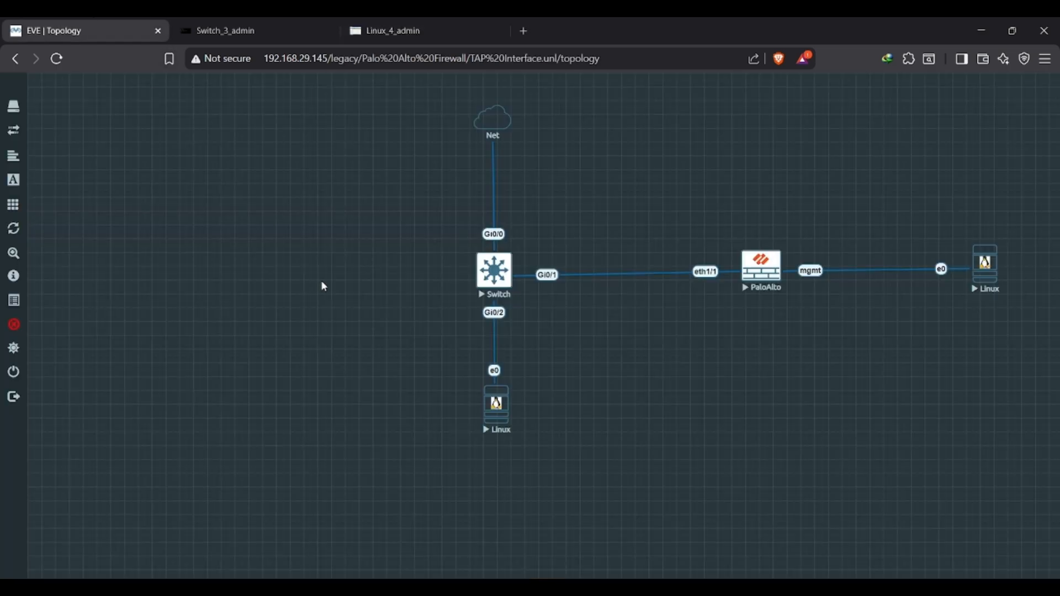
{"action": "key", "text": "alt+Tab"}
{"action": "key", "text": "alt+Tab"}
{"action": "key", "text": "alt+Tab"}
{"action": "key", "text": "alt+Tab"}
{"action": "key", "text": "alt+Tab"}
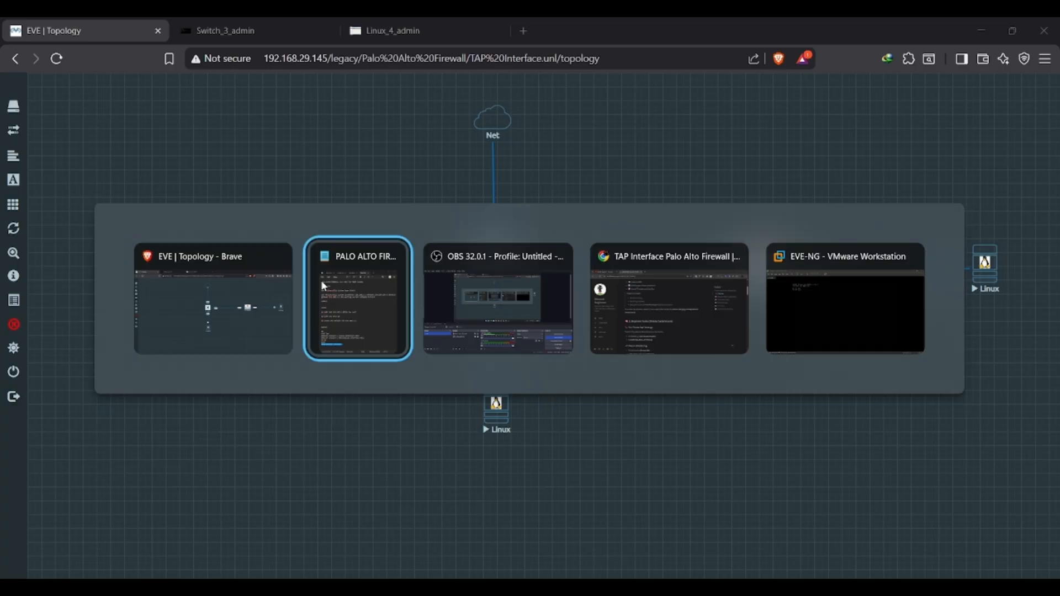
{"action": "key", "text": "alt+Tab"}
{"action": "key", "text": "alt+Tab"}
{"action": "key", "text": "alt+Tab"}
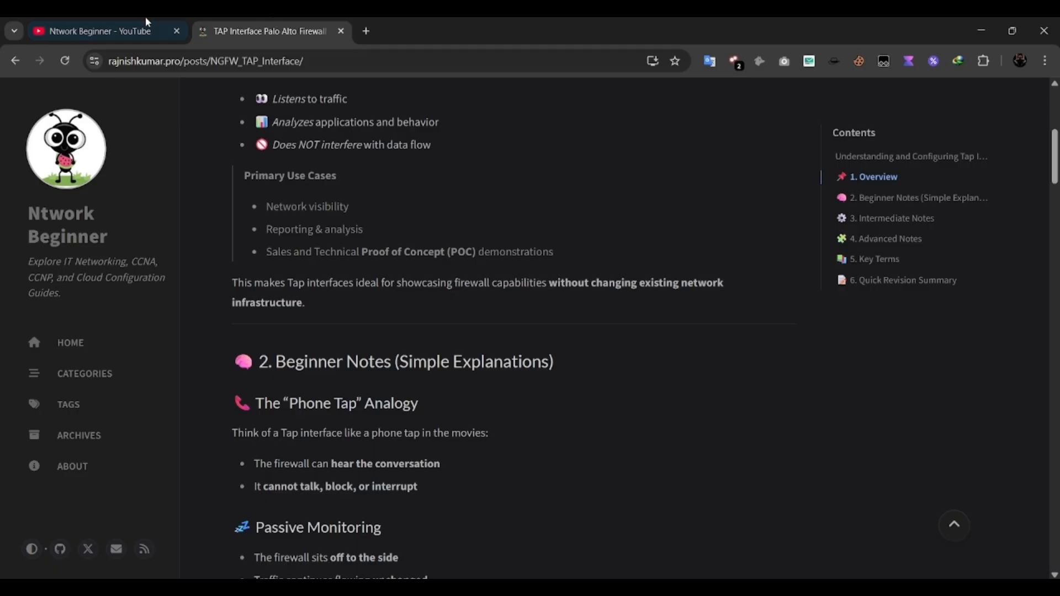
{"action": "left_click", "coordinate": [147, 21]}
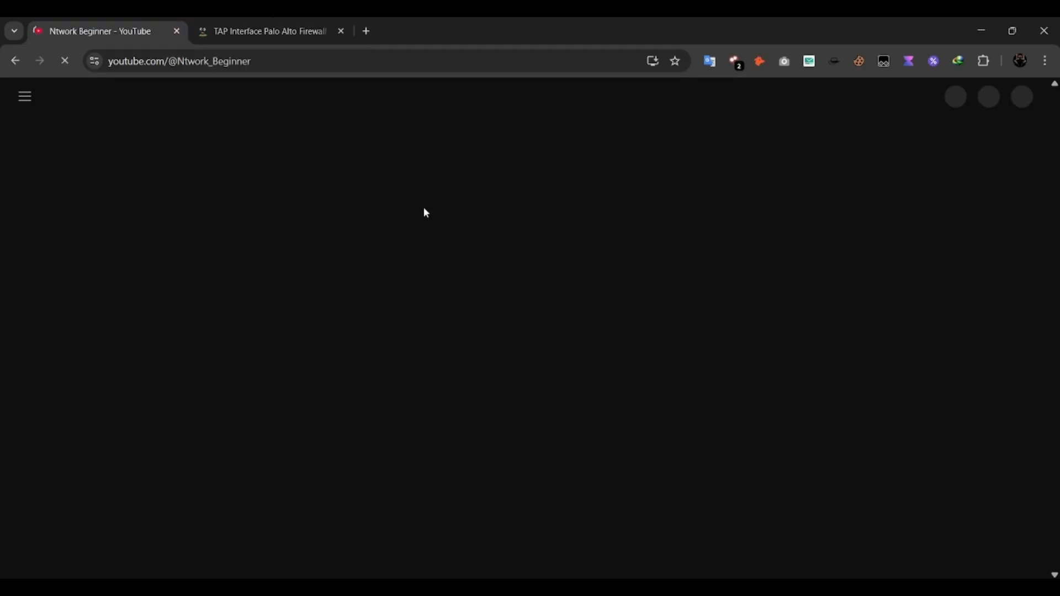